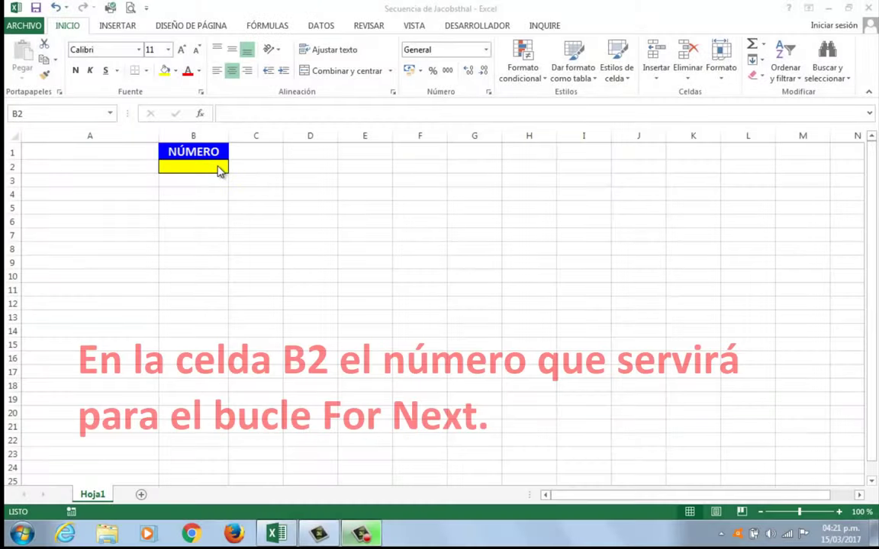
- Review the sheet layout: NÚMERO header in B1, yellow input cell B2, and column A
click(217, 166)
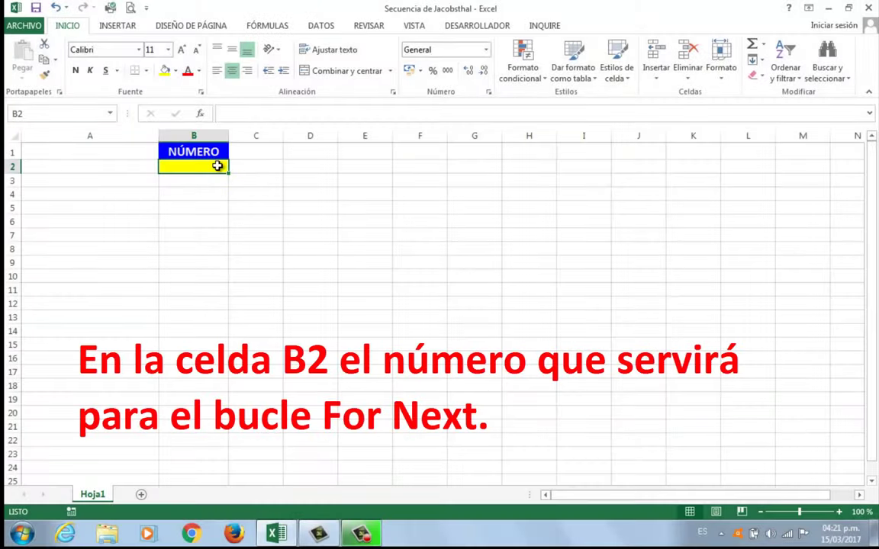
click(200, 150)
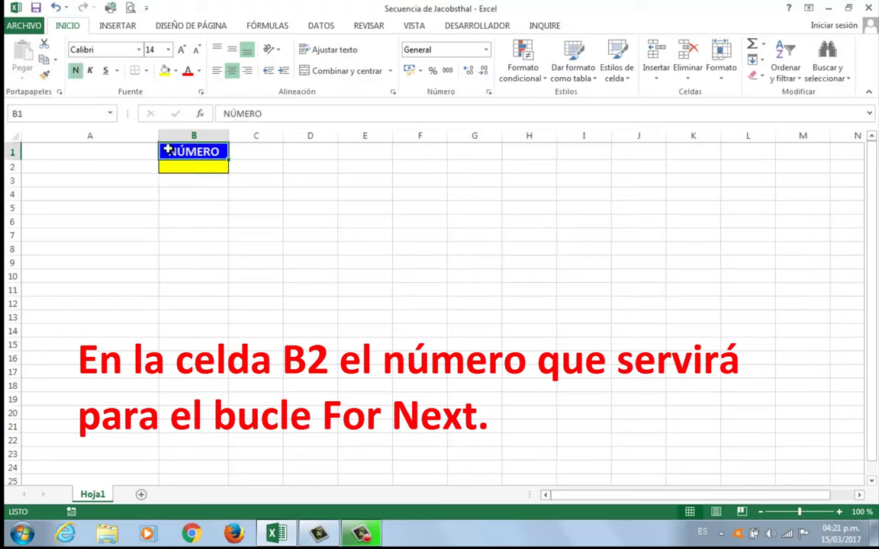
click(134, 149)
click(128, 135)
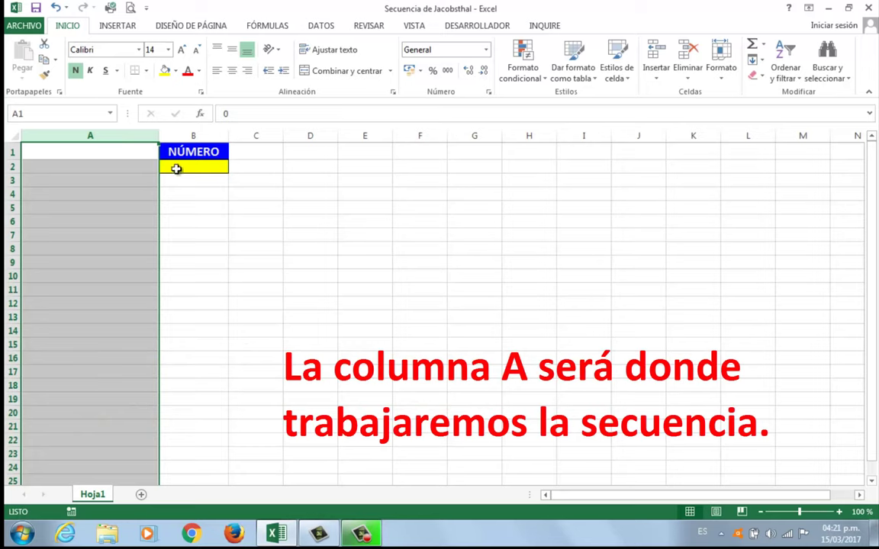
click(176, 169)
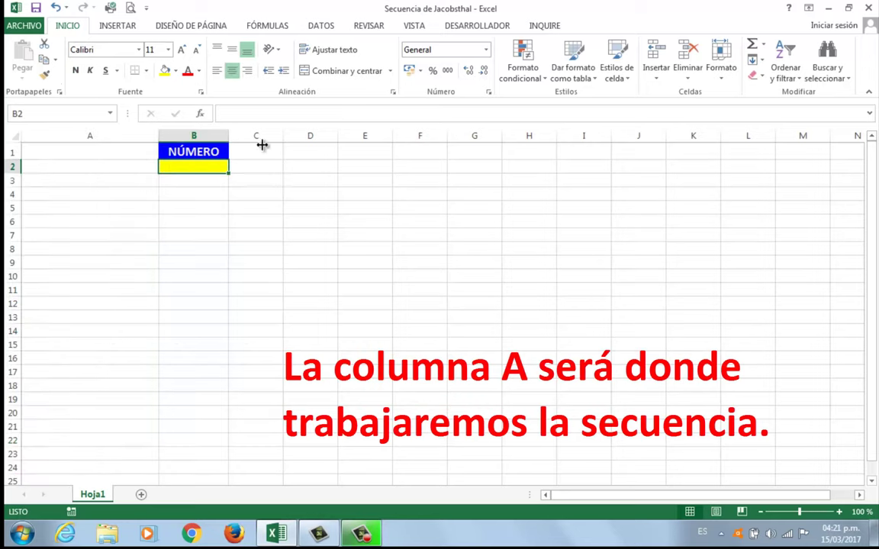
- Insert an ActiveX command button drawn over cells D1–E2 from the Desarrollador tab
click(458, 27)
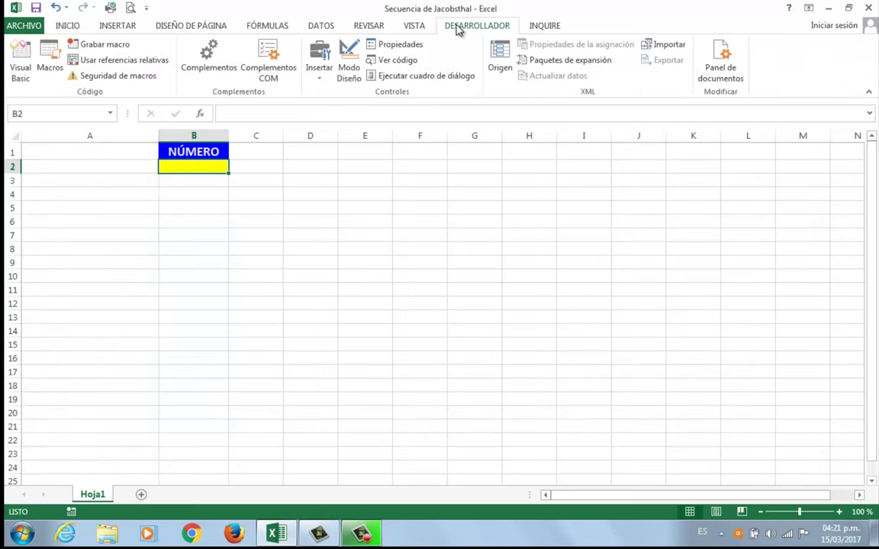
click(320, 76)
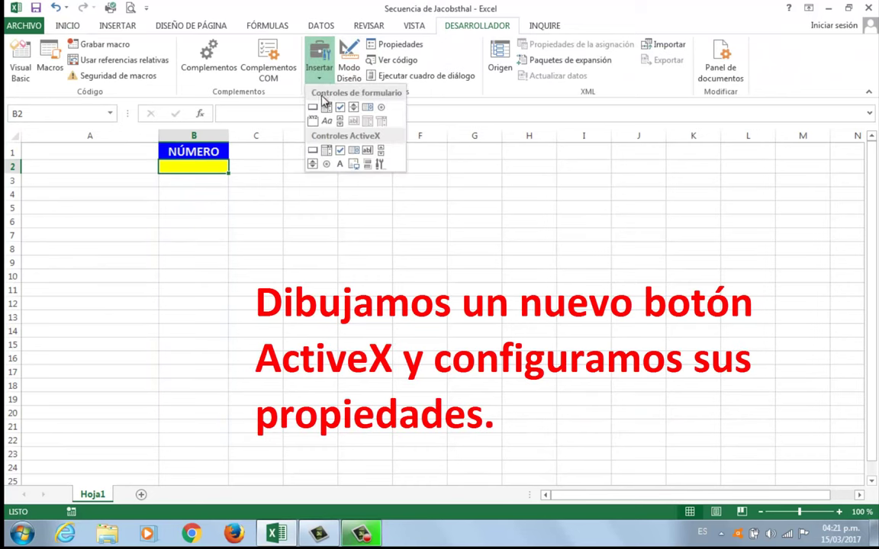
click(282, 137)
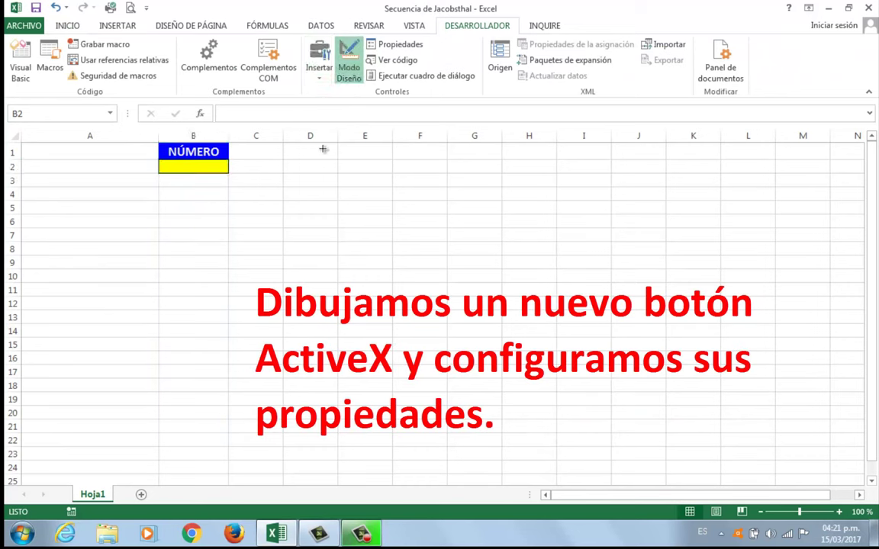
drag(314, 149, 382, 197)
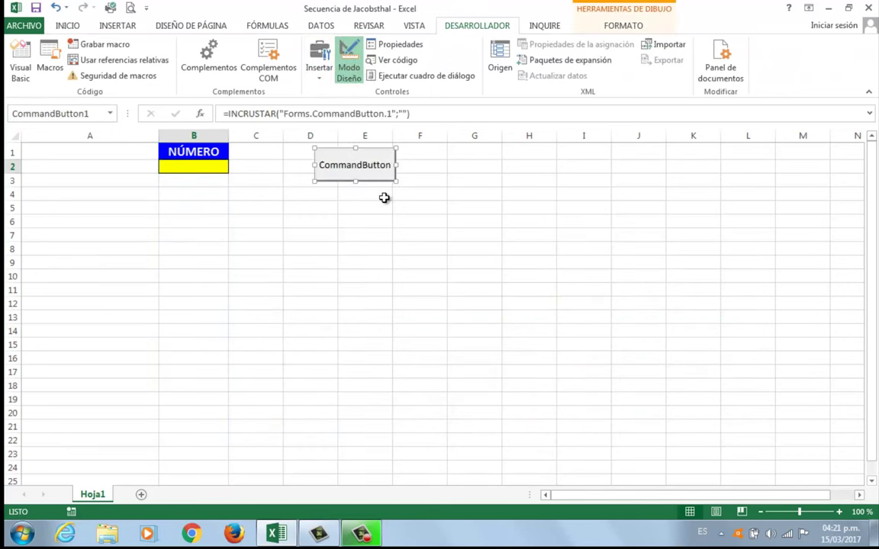
- Set the new button's Caption property to CALCULAR
right_click(366, 173)
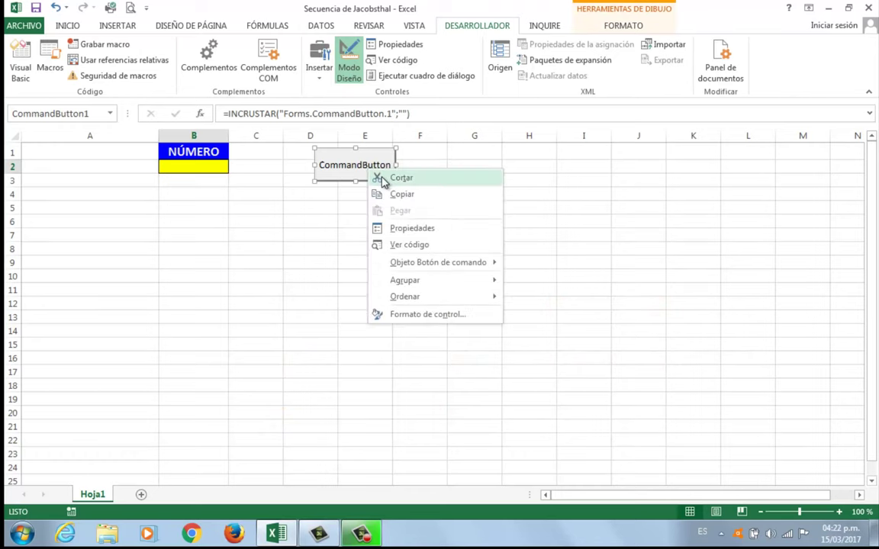
click(419, 228)
click(566, 167)
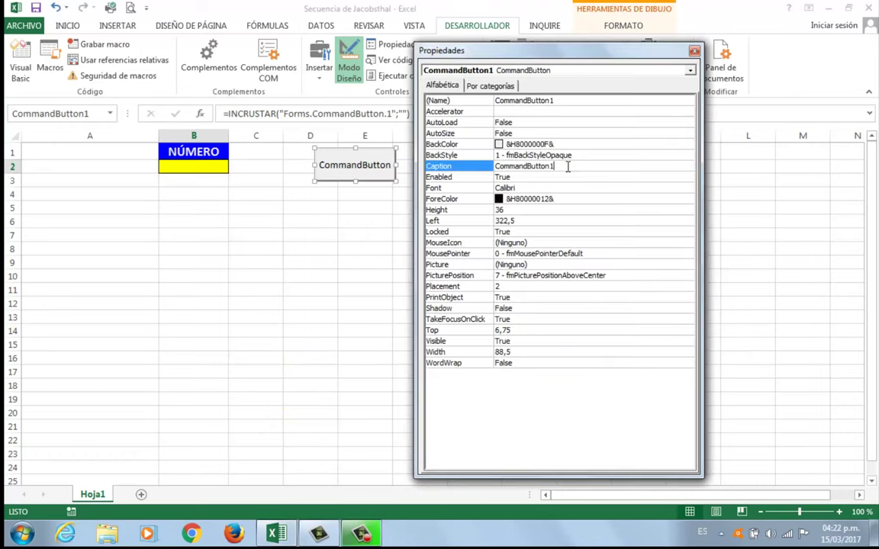
double_click(568, 166)
text(CAL)
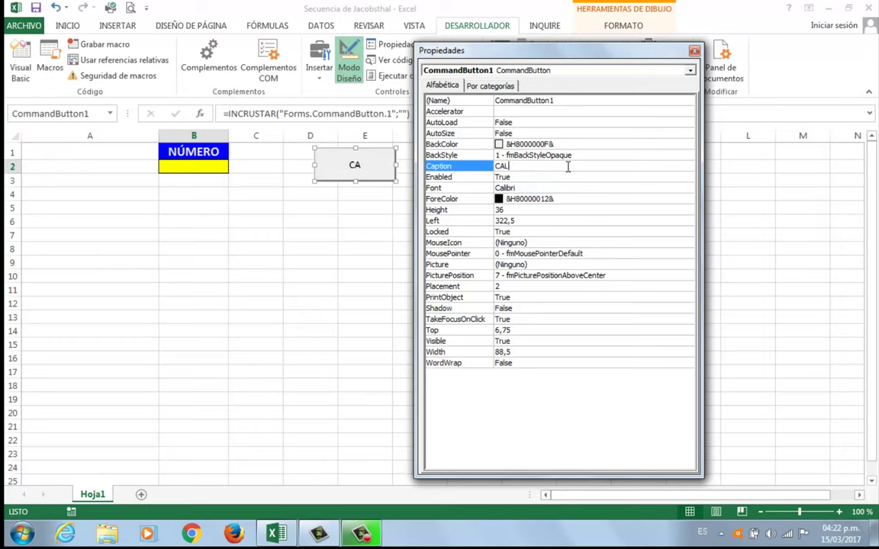
text(CULAR)
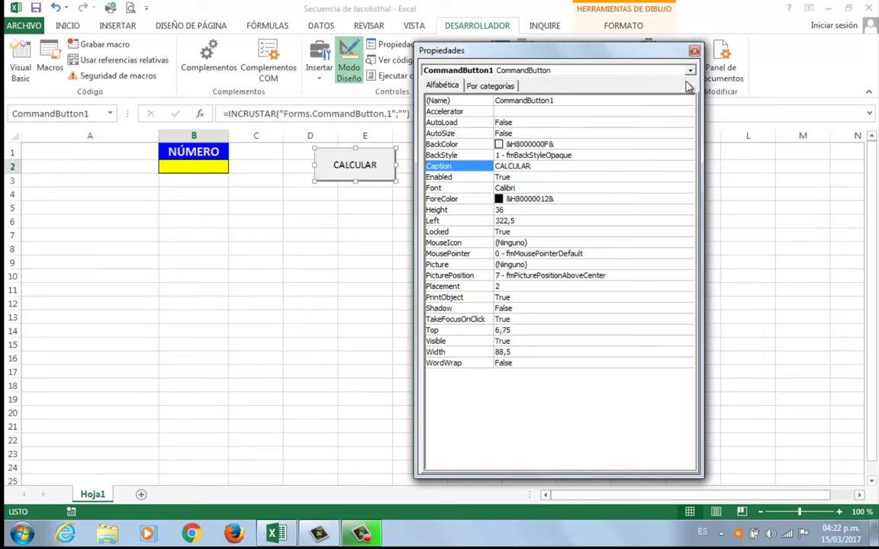
click(694, 50)
- Set the button's format so it doesn't move or resize with cells and isn't printed
right_click(369, 163)
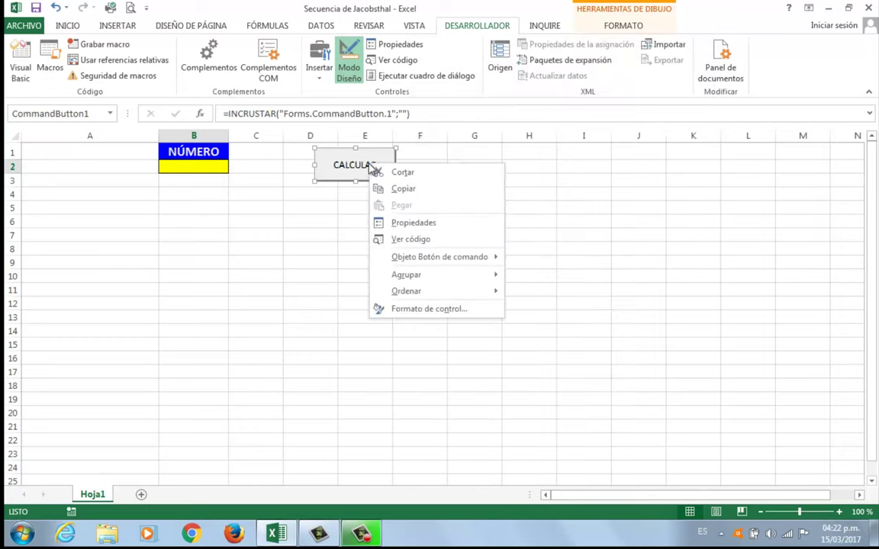
click(428, 308)
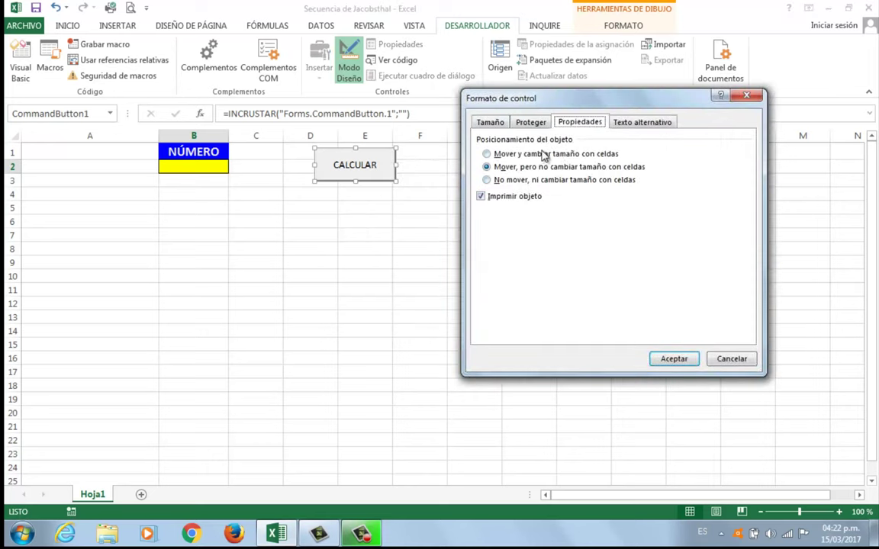
click(487, 179)
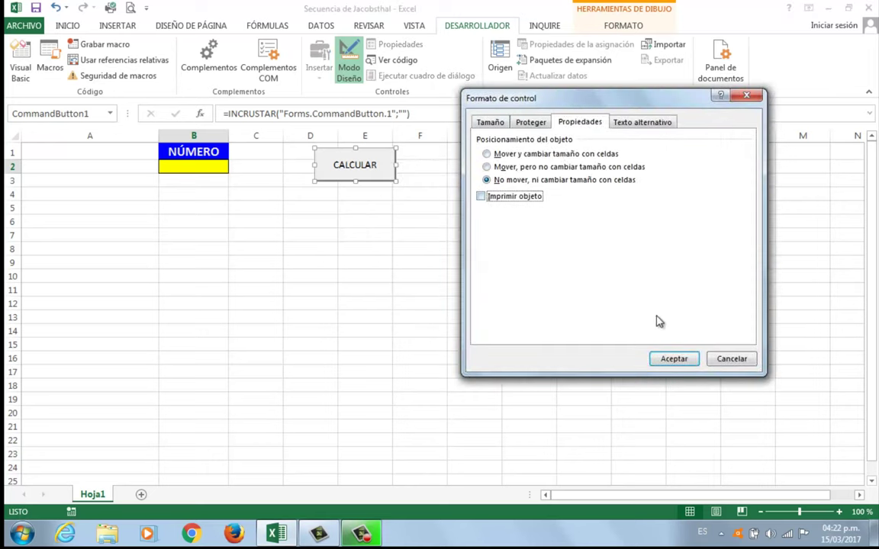
click(675, 359)
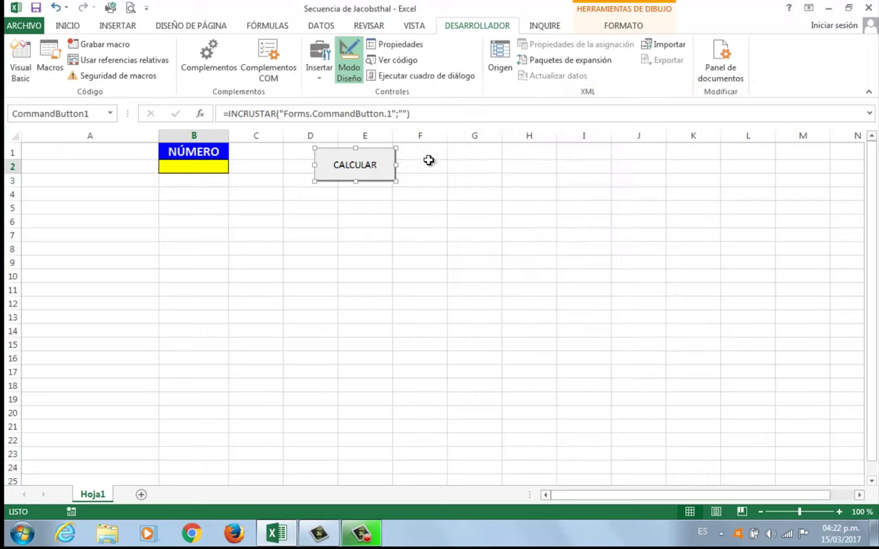
- Open the CALCULAR button's click procedure and declare Dim I As Integer
right_click(359, 169)
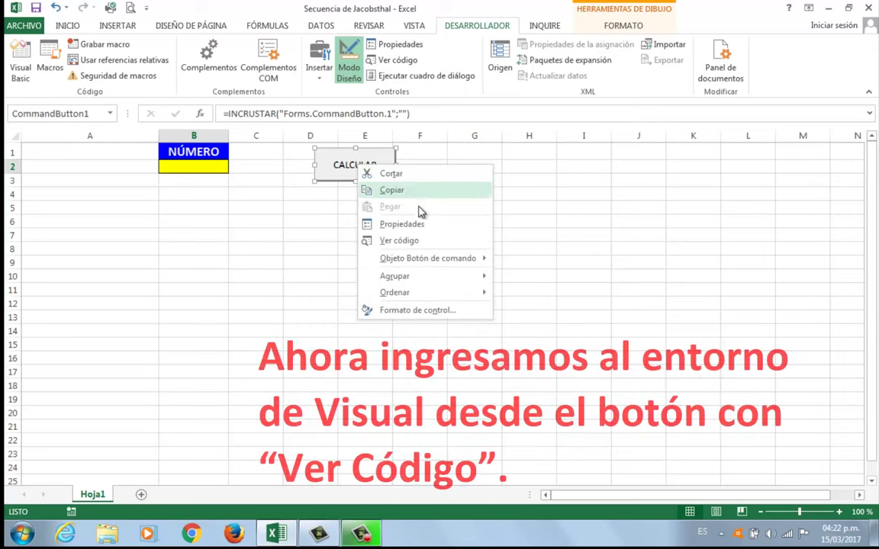
click(412, 241)
click(257, 106)
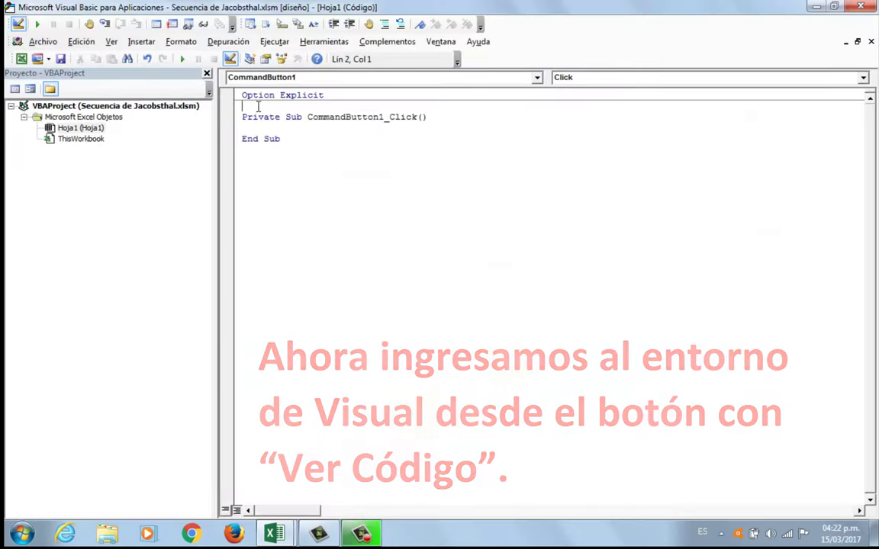
key(Delete)
key(Return)
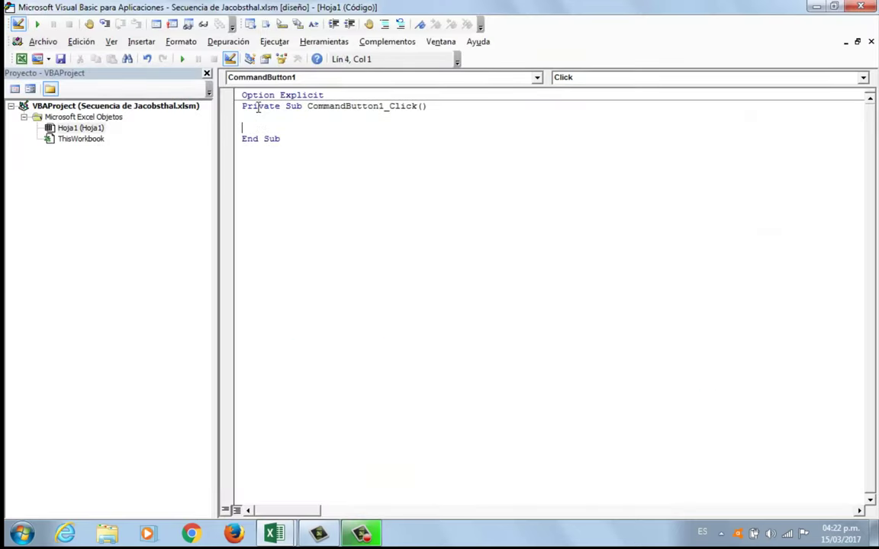
key(Return)
key(Return)
key(Return)
key(Return)
key(Return)
key(Return)
key(Return)
key(Return)
key(Return)
key(Return)
key(Return)
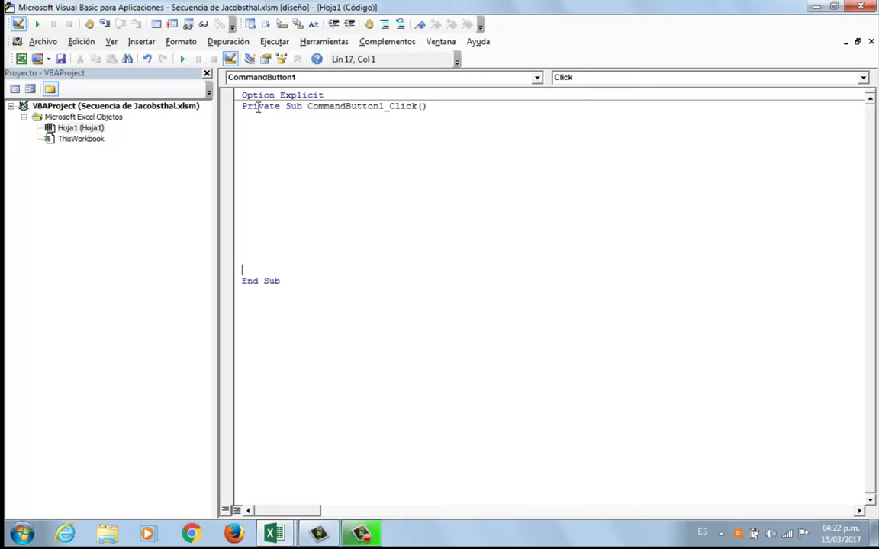
key(Up)
key(Up)
key(Up)
key(Up)
key(Up)
key(Up)
key(Up)
key(Up)
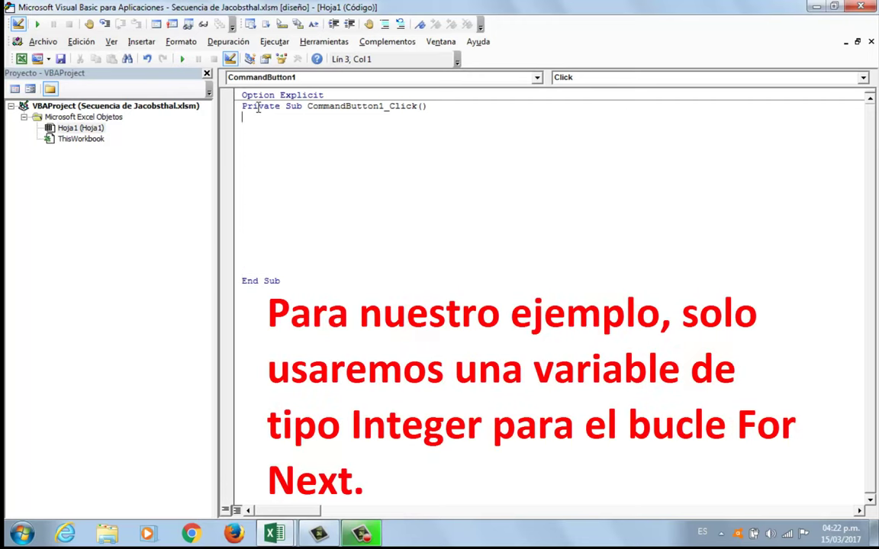
text(Di)
text(m I )
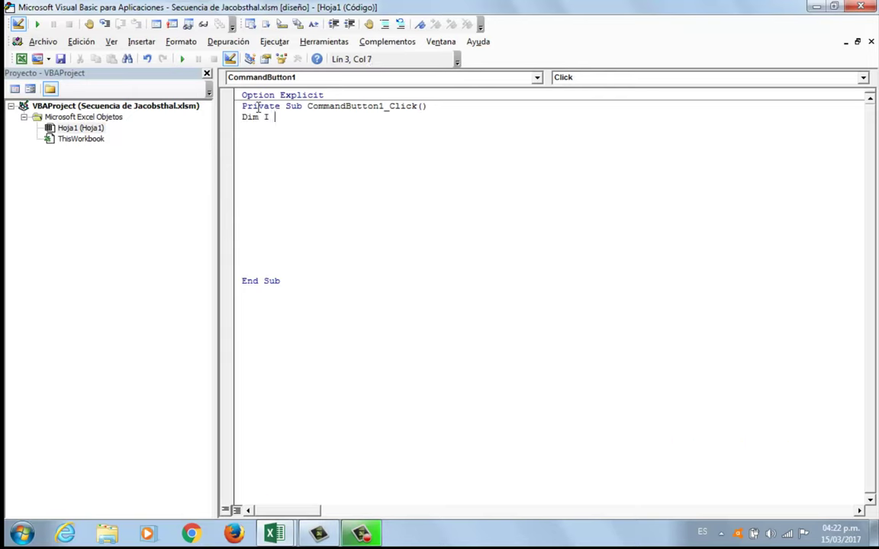
text(as inte)
key(Return)
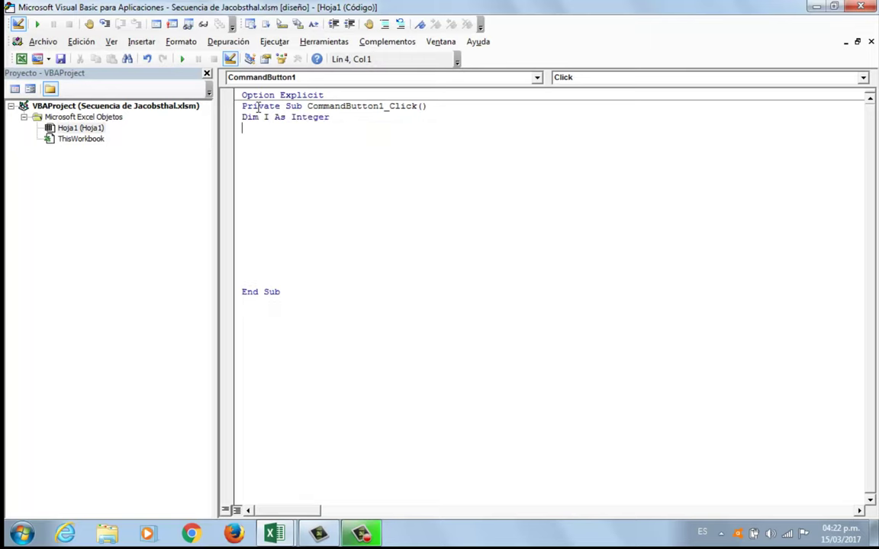
- Add an empty With Hoja1 … End With block with an indented blank line inside
click(267, 130)
text(w)
text(ith hoja1)
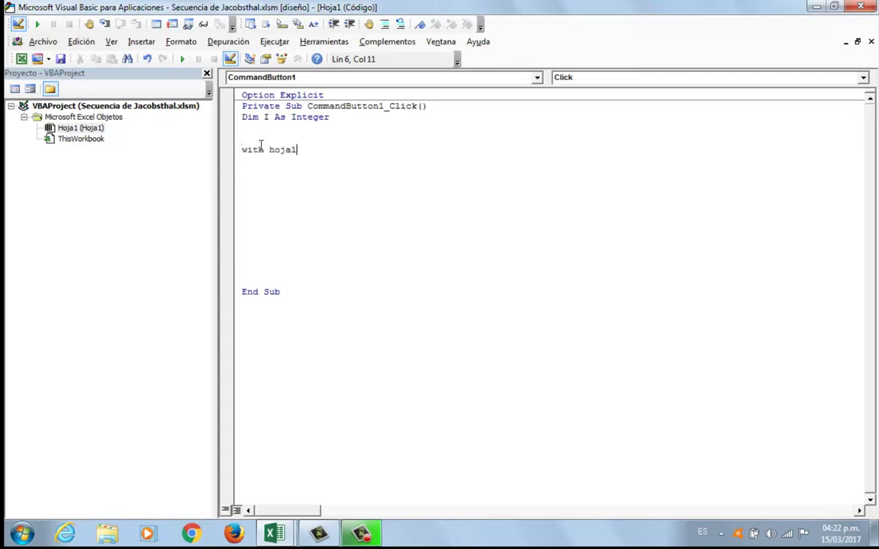
key(Down)
key(Down)
key(Down)
key(Down)
key(Down)
key(Down)
text(end with)
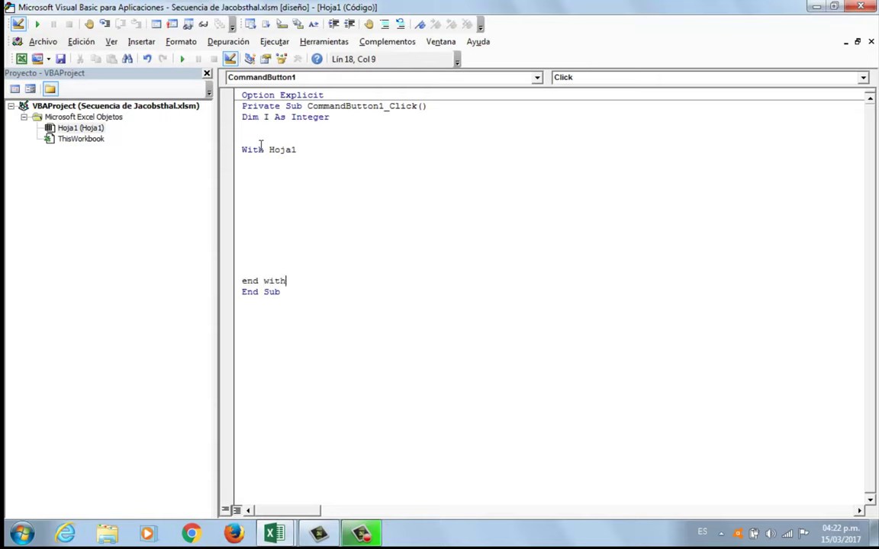
key(Return)
key(Up)
key(Up)
key(Up)
key(Up)
key(Up)
key(Up)
key(Up)
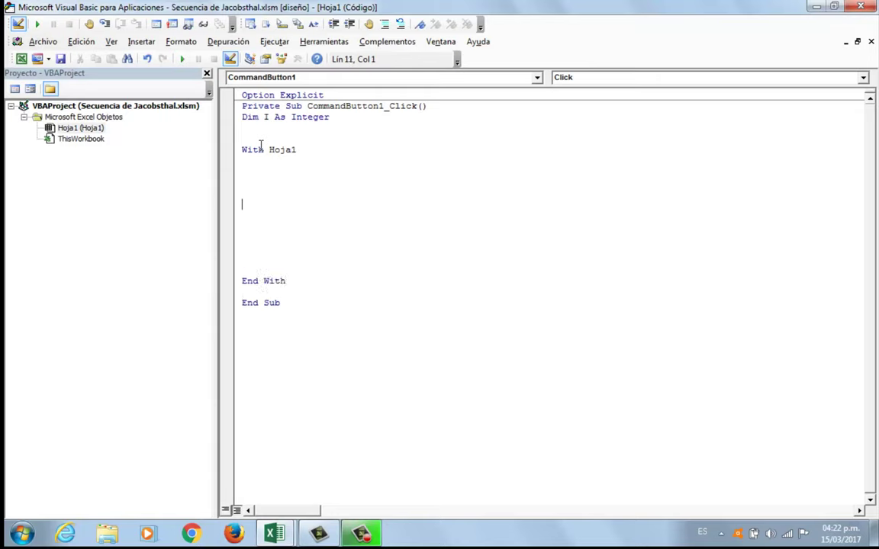
key(Up)
key(Up)
key(Tab)
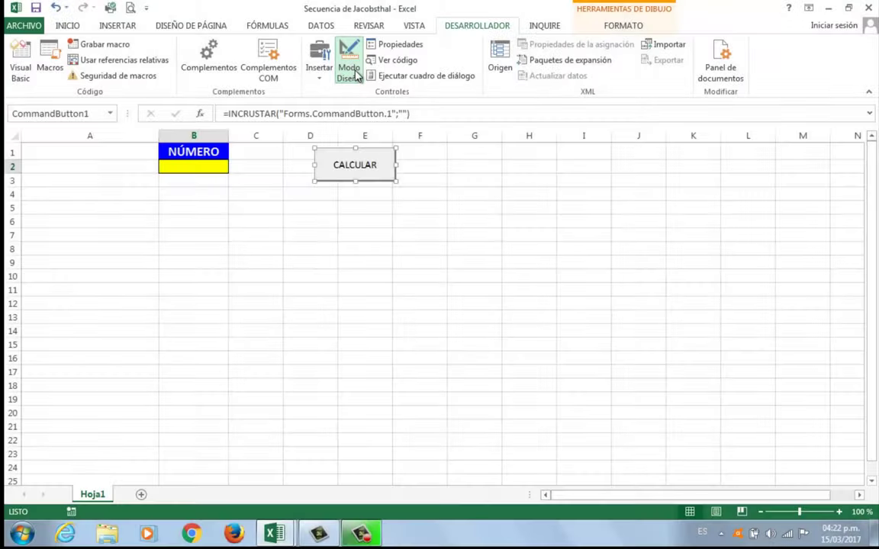
click(351, 70)
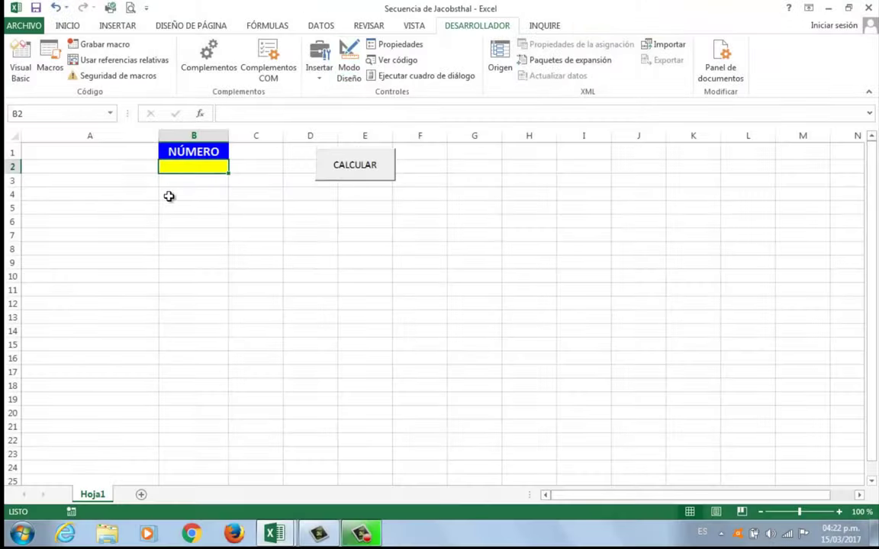
click(120, 165)
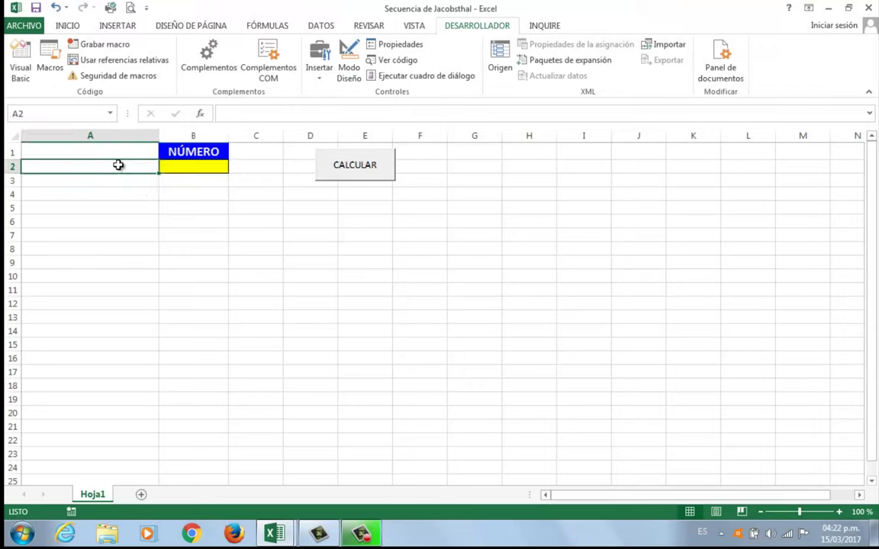
text(0)
key(Return)
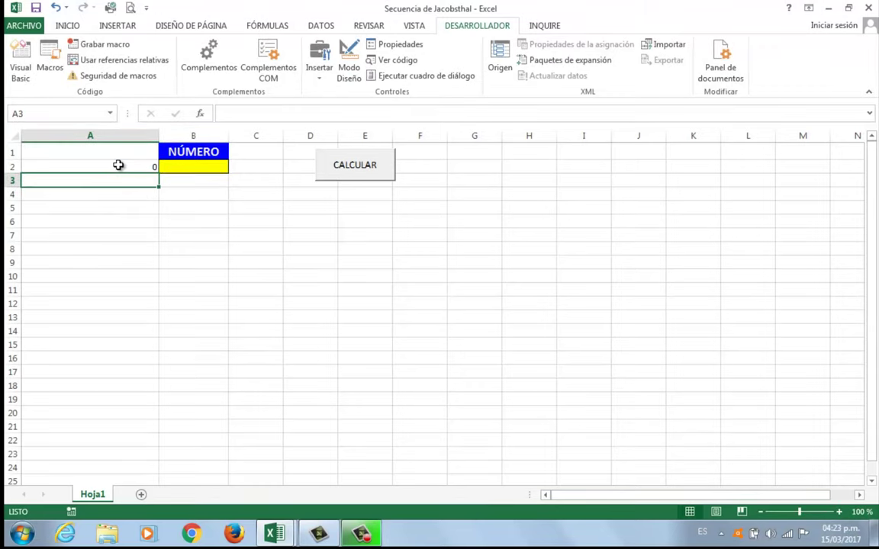
text(1)
key(Return)
click(153, 223)
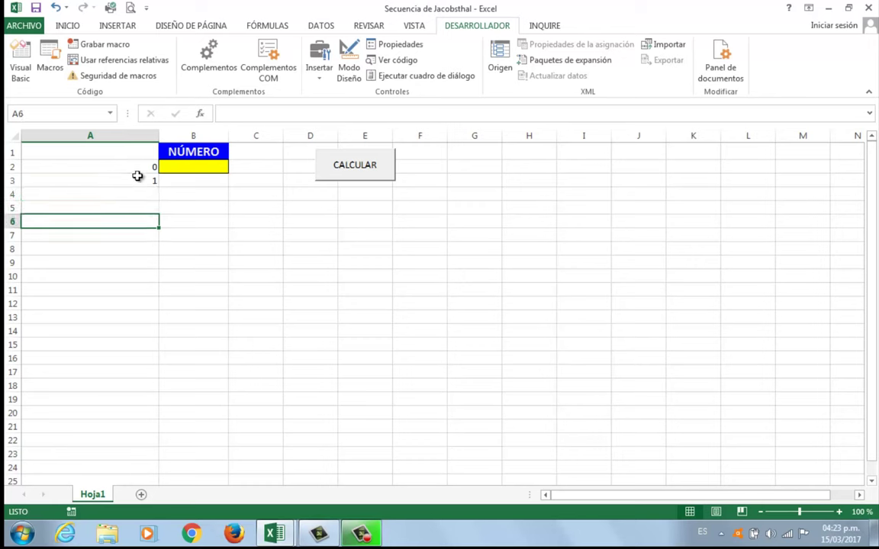
click(133, 167)
key(Return)
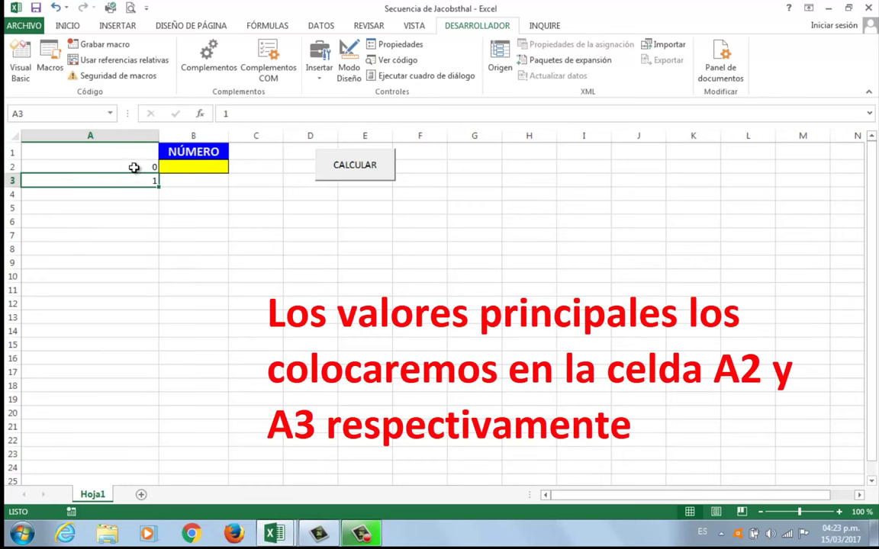
drag(134, 167, 132, 174)
key(Delete)
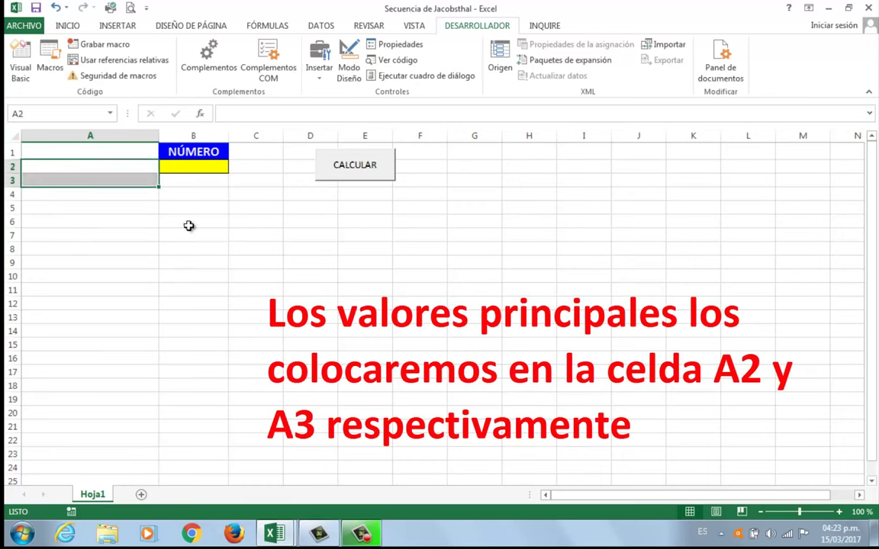
click(189, 223)
- Inside the With block, add the line .Cells(2, 1) = 0
click(21, 70)
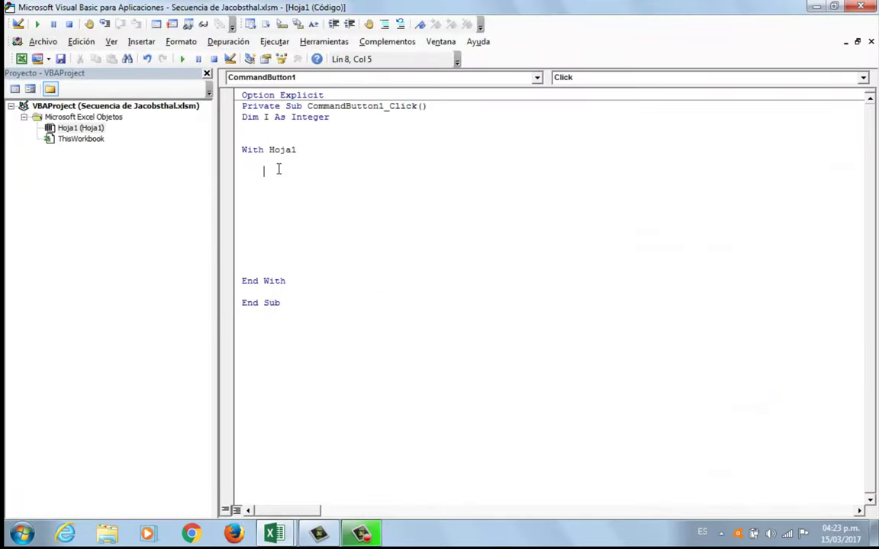
text(.Ce)
key(Tab)
text(()
key(BackSpace)
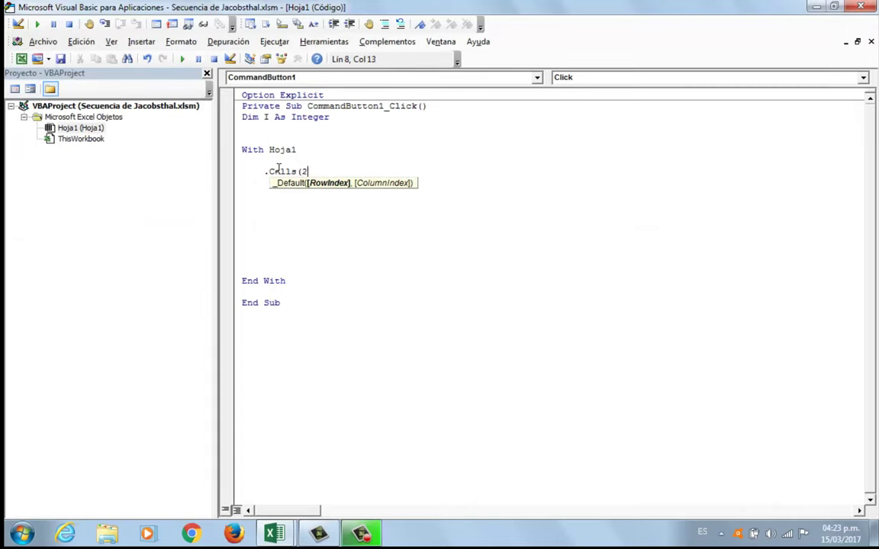
text(2, 1) = )
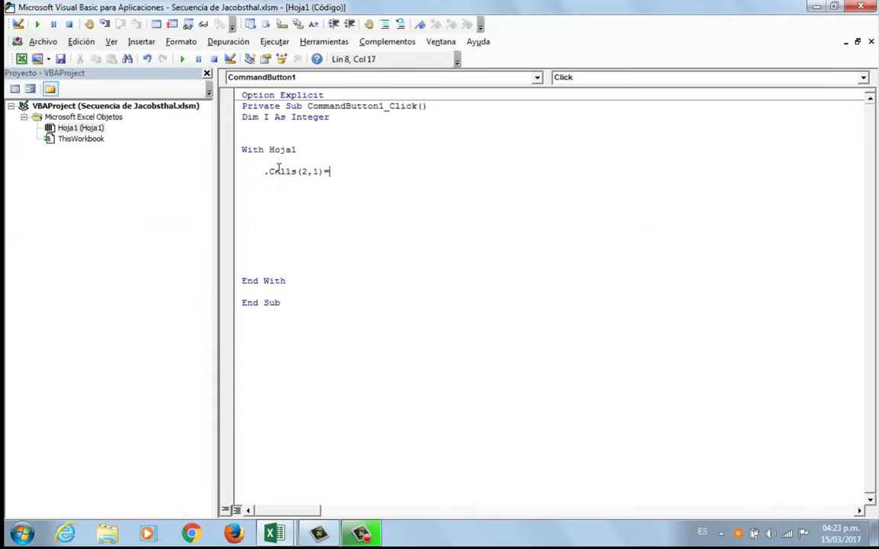
text(0)
key(Return)
- Add .Cells(3, 1) = 1 and run the macro to fill A2 and A3
text(.)
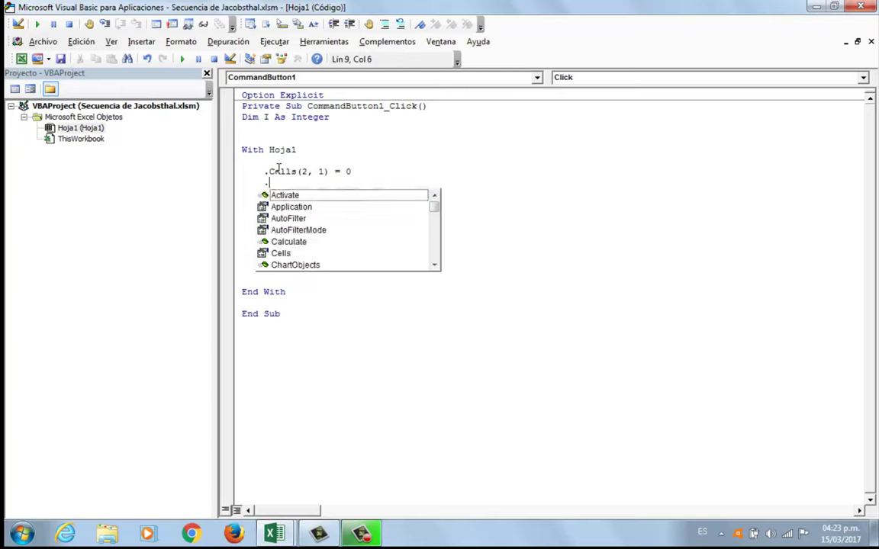
text(ce)
key(Tab)
text(()
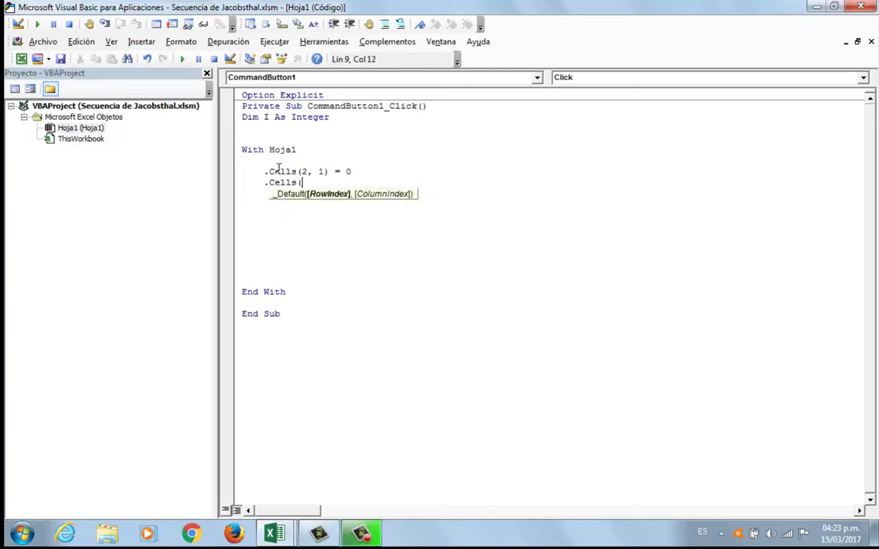
text(3,1))
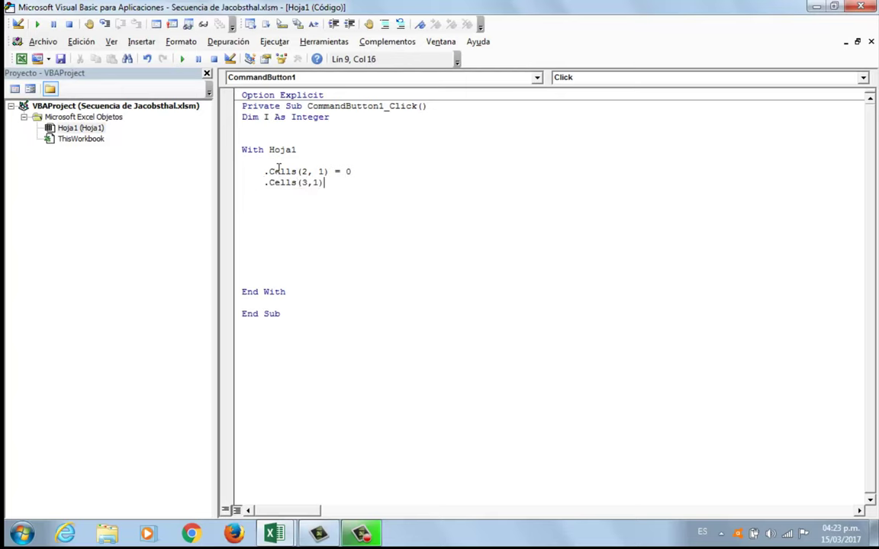
text(0)
key(BackSpace)
text(= )
text(1)
key(Return)
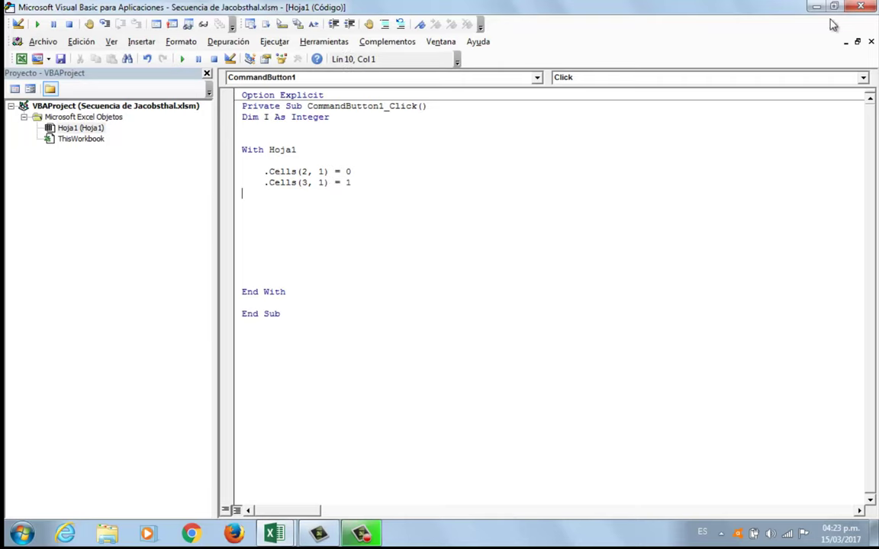
double_click(749, 6)
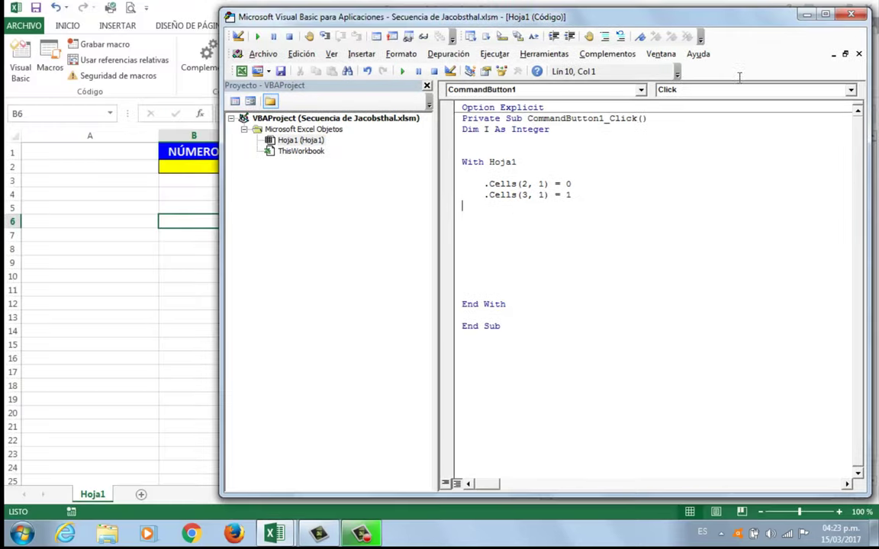
click(402, 71)
- Check A3, delete the macro's test values 0 and 1 from A2:A3, and reopen the VBA editor
click(131, 166)
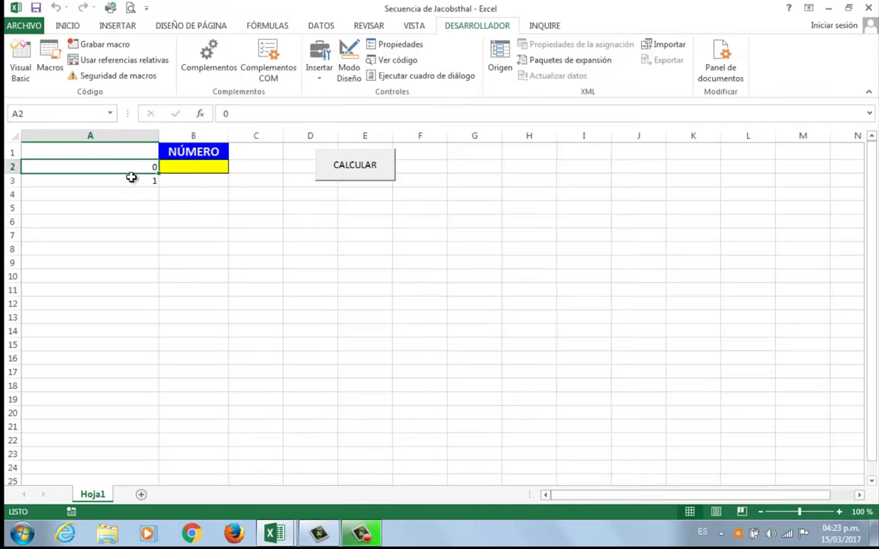
click(137, 179)
click(20, 65)
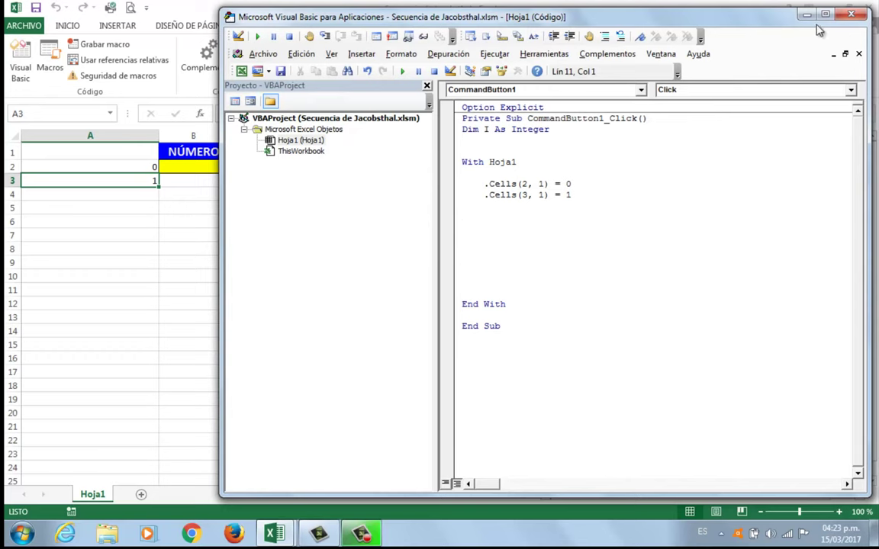
click(824, 13)
click(815, 7)
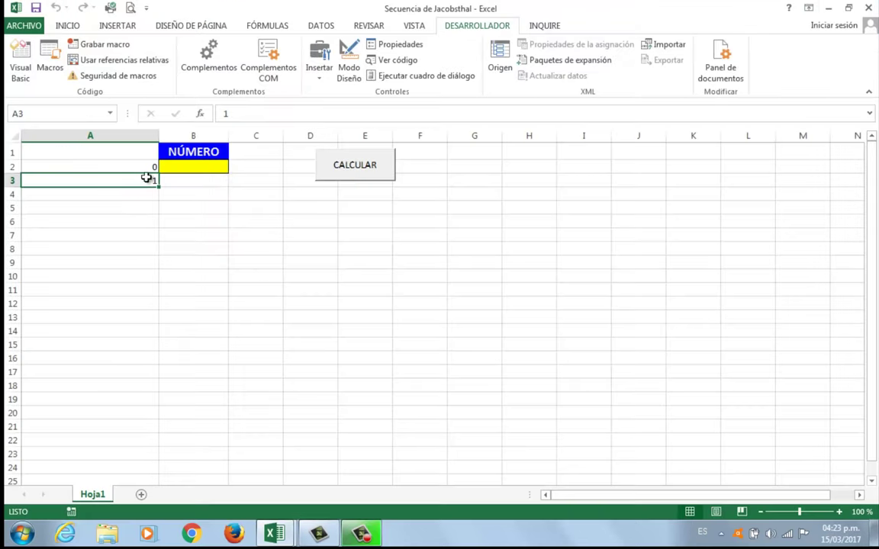
drag(138, 167, 138, 180)
key(Delete)
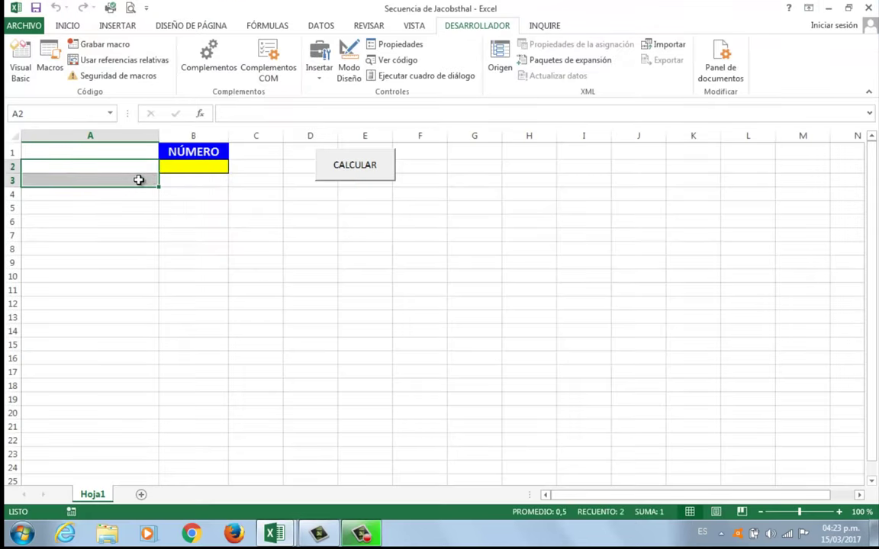
click(152, 221)
click(29, 70)
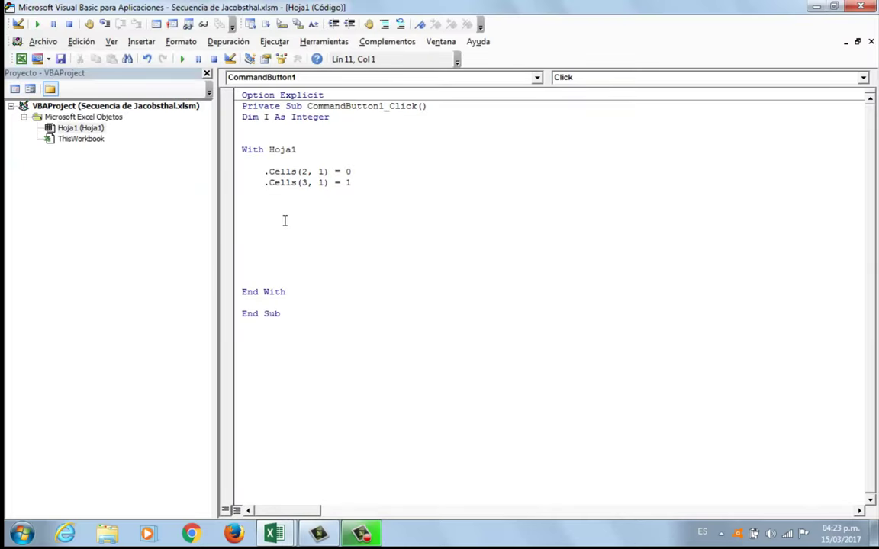
- Type the loop For I = 3 To [B3] with Next I beneath it inside the With block
key(Tab)
key(Tab)
text(for i)
text(=3)
text(to )
text([)
text(B)
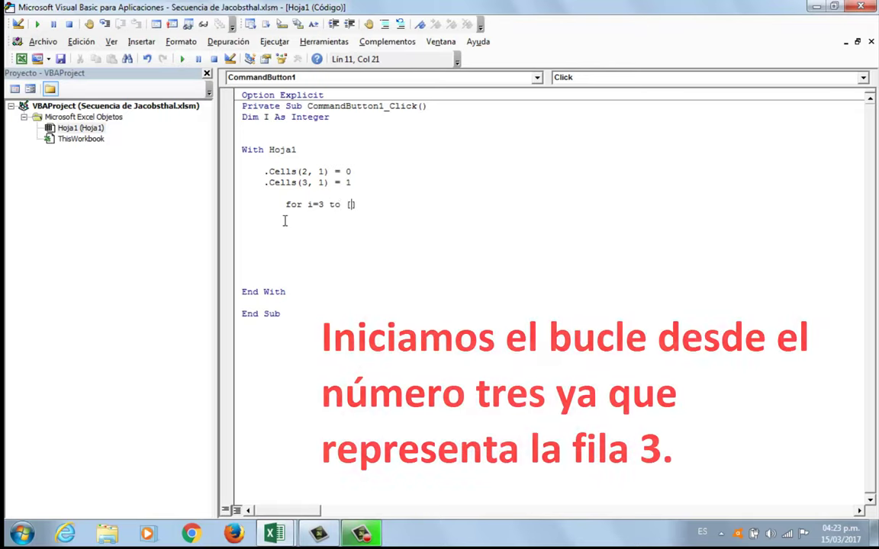
text(3)
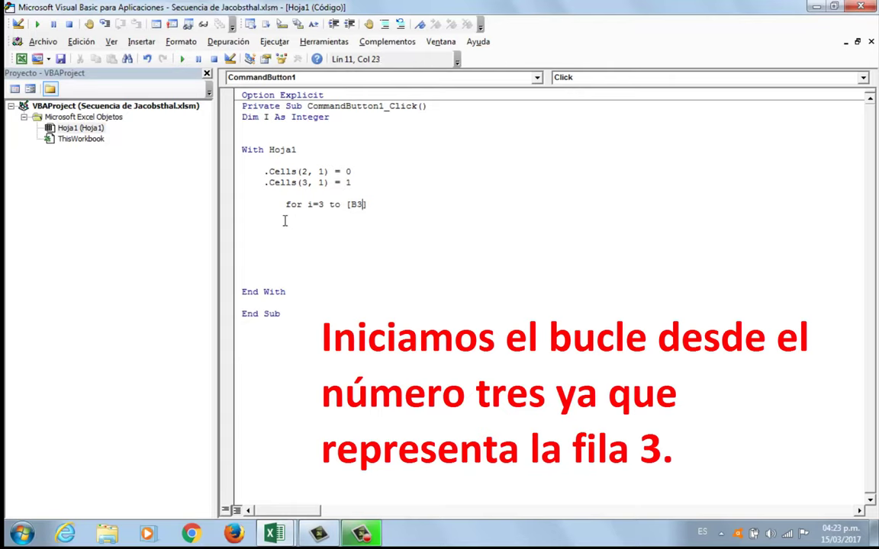
text(])
key(Down)
key(Down)
key(Down)
key(Down)
key(Down)
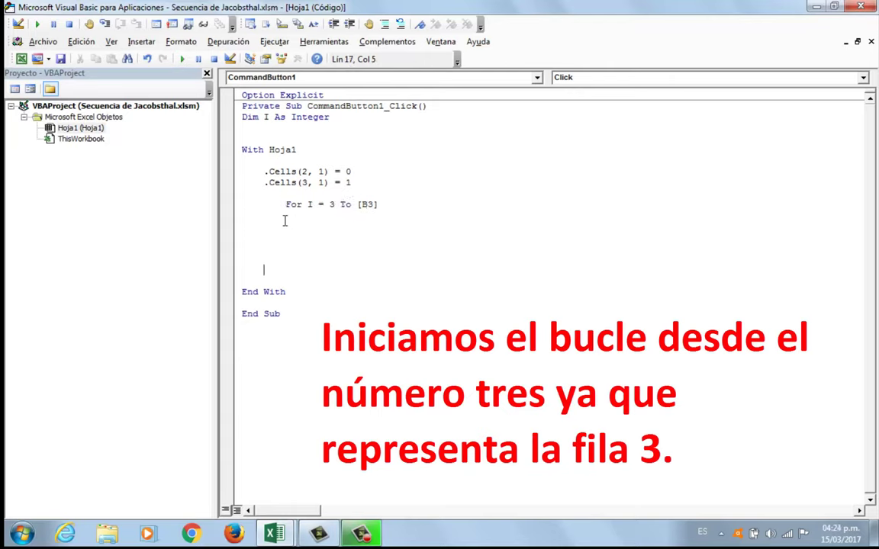
text(ext I)
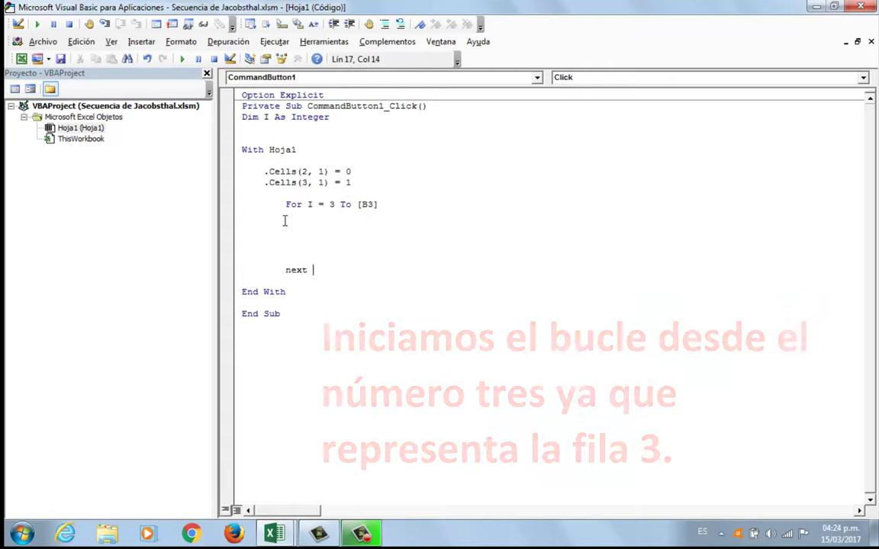
double_click(331, 205)
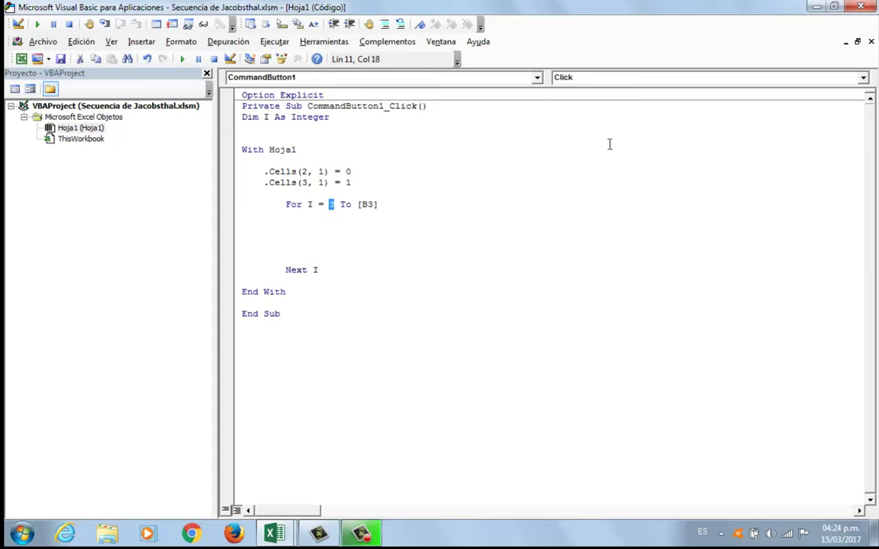
click(833, 6)
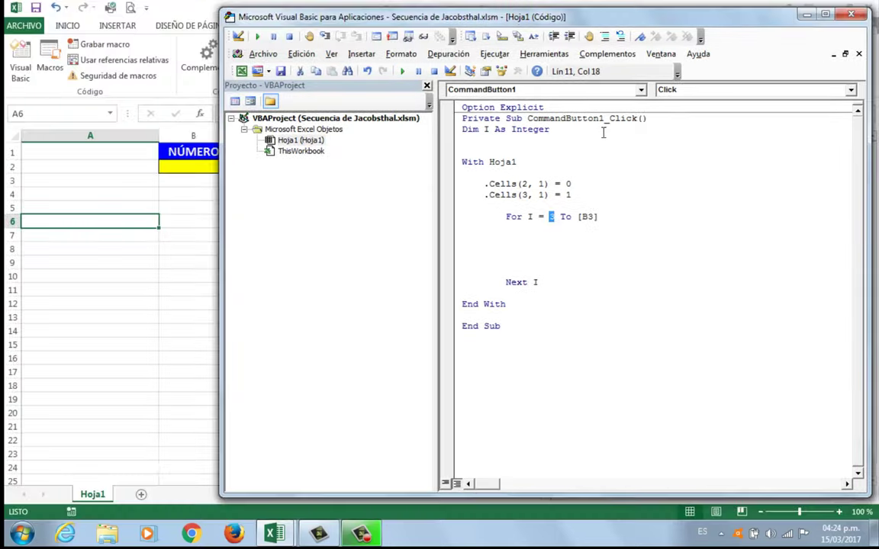
- Change the For line's upper bound from [B3] to [B2] after checking cell B2 on the sheet
click(6, 181)
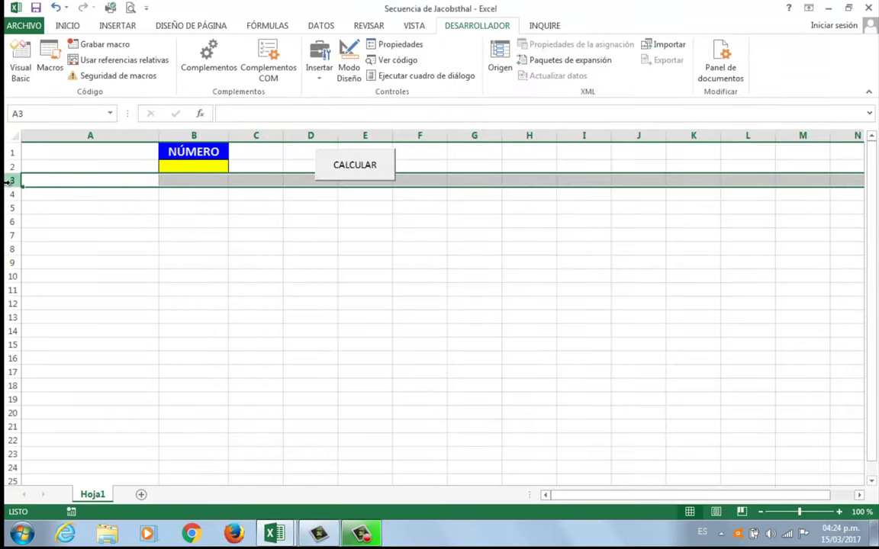
click(73, 181)
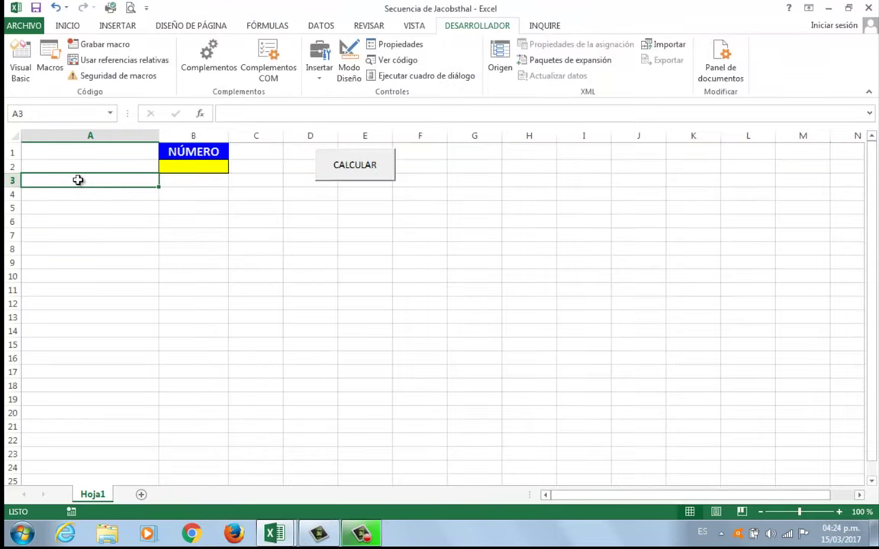
click(20, 58)
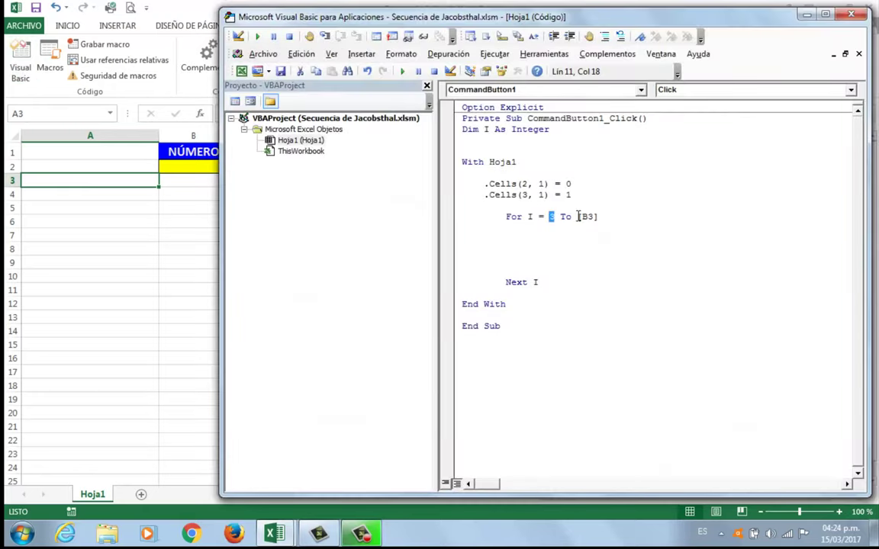
drag(577, 217, 597, 217)
click(187, 166)
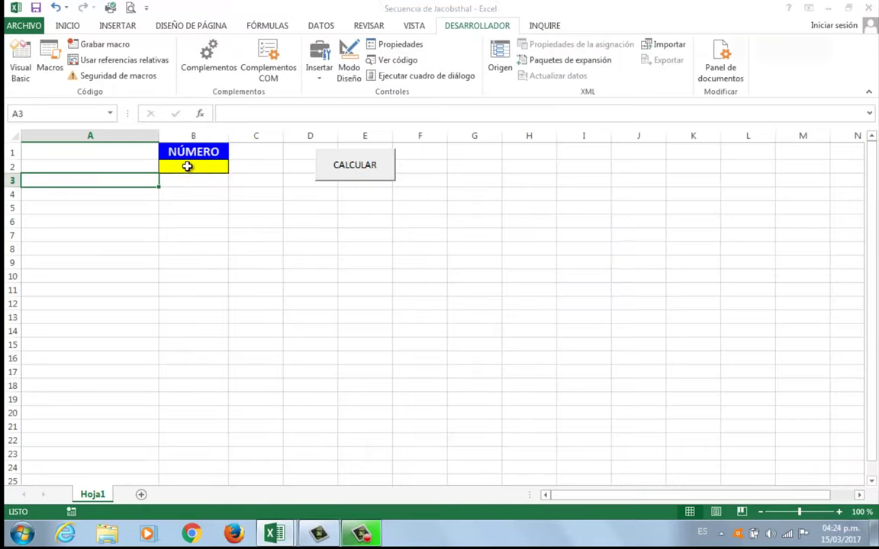
click(187, 166)
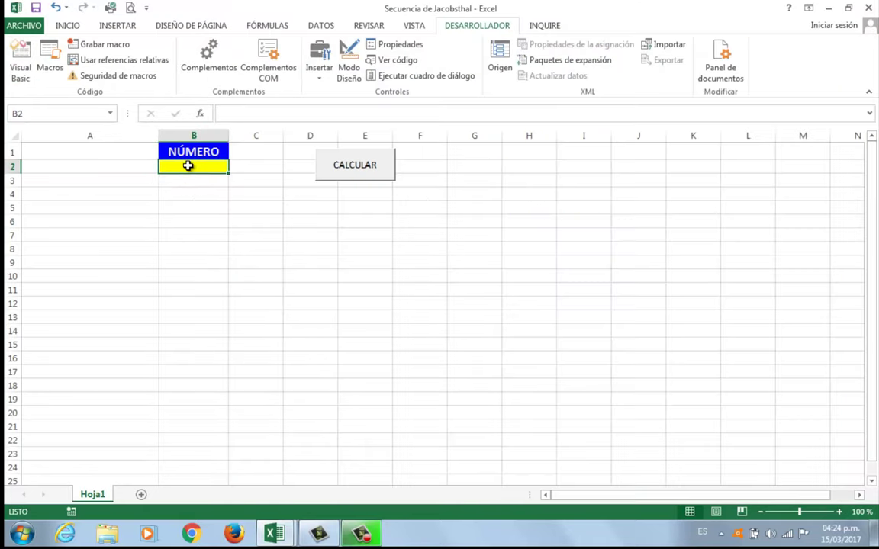
click(21, 73)
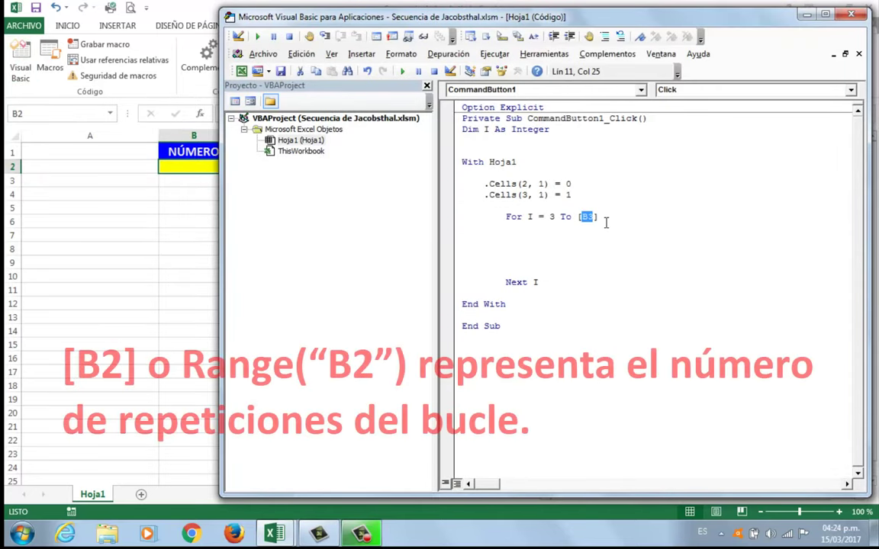
text(B)
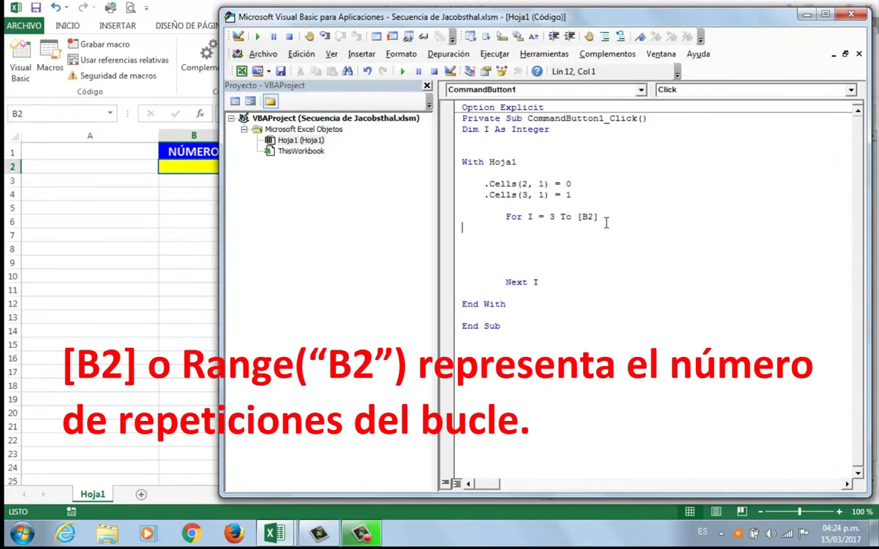
click(195, 168)
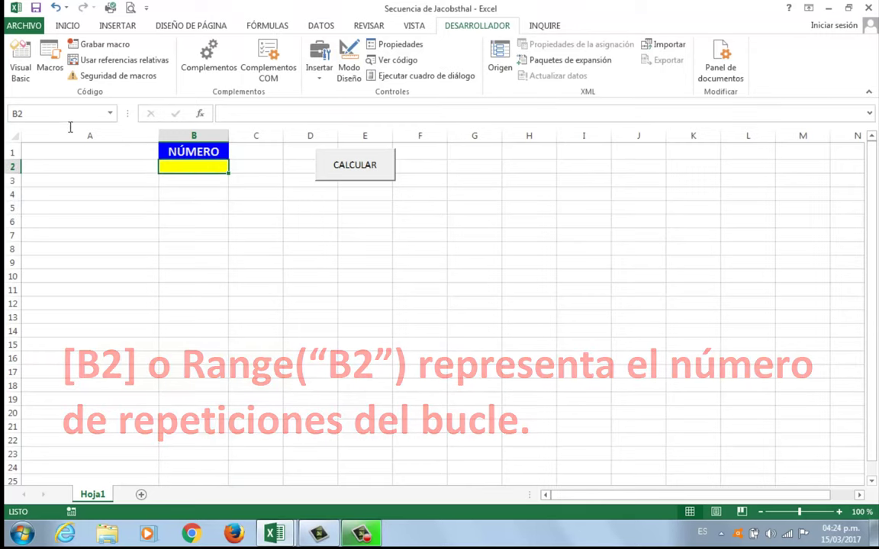
click(21, 72)
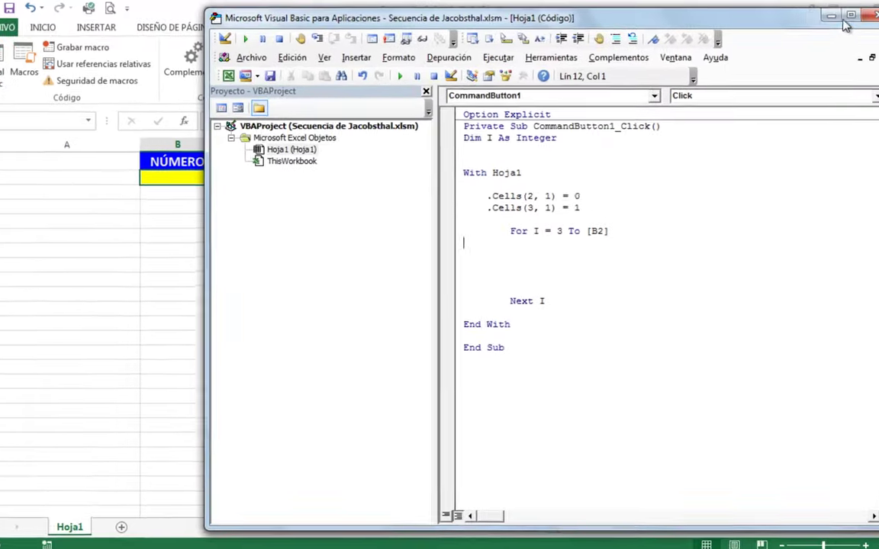
- Write the loop body .Cells(I + 1, 1) = .Cells(I, 1) + 2 * .Cells(I - 1)
click(529, 271)
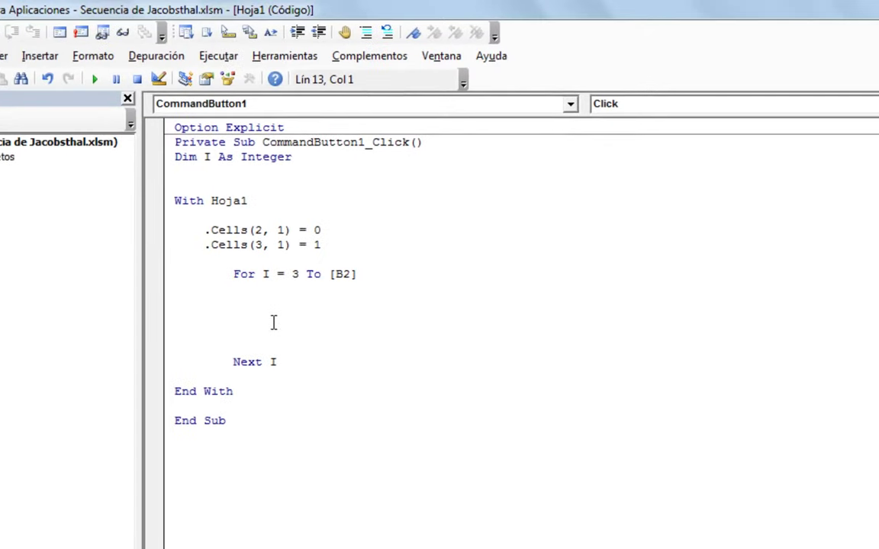
key(Return)
key(Tab)
key(Tab)
key(Tab)
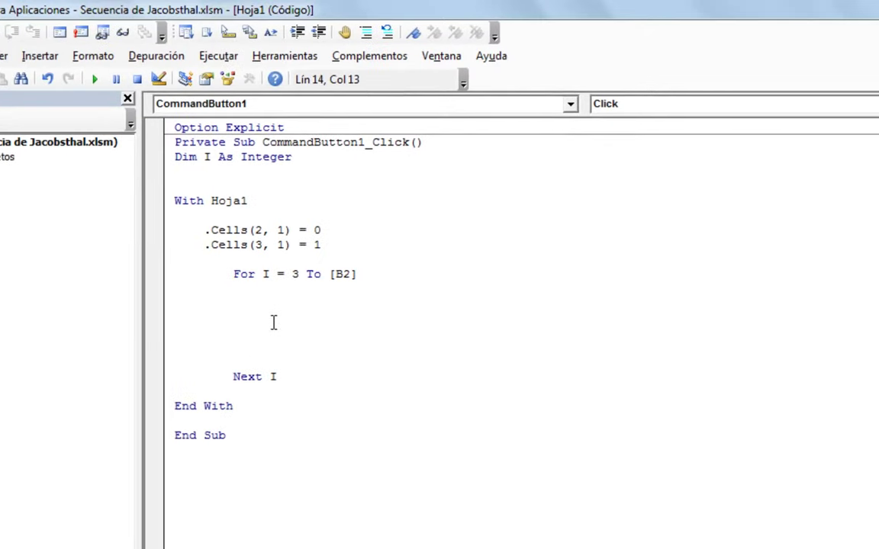
text(.ce)
key(Tab)
text(()
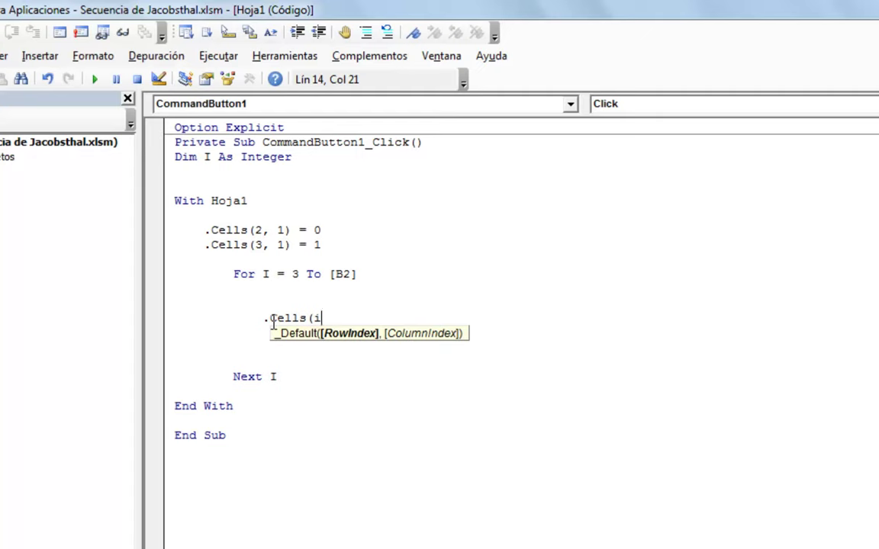
text(,1)
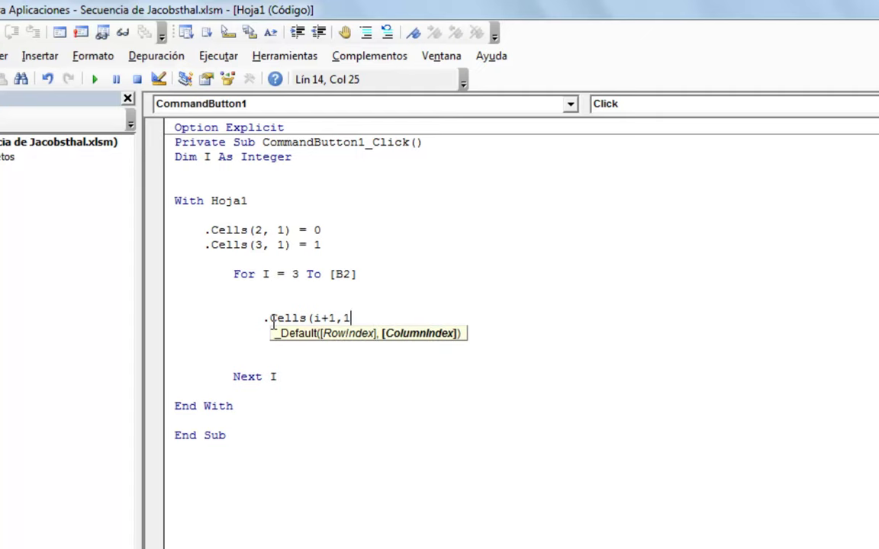
text())
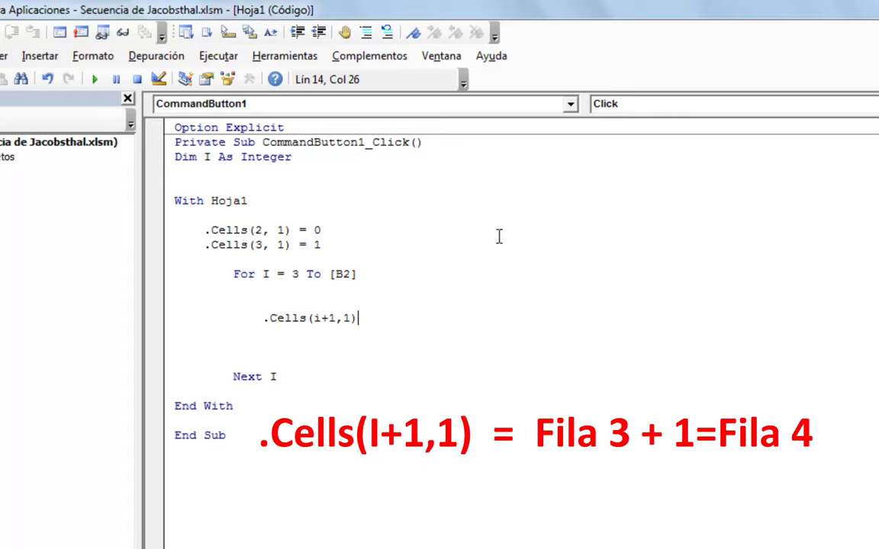
text(=)
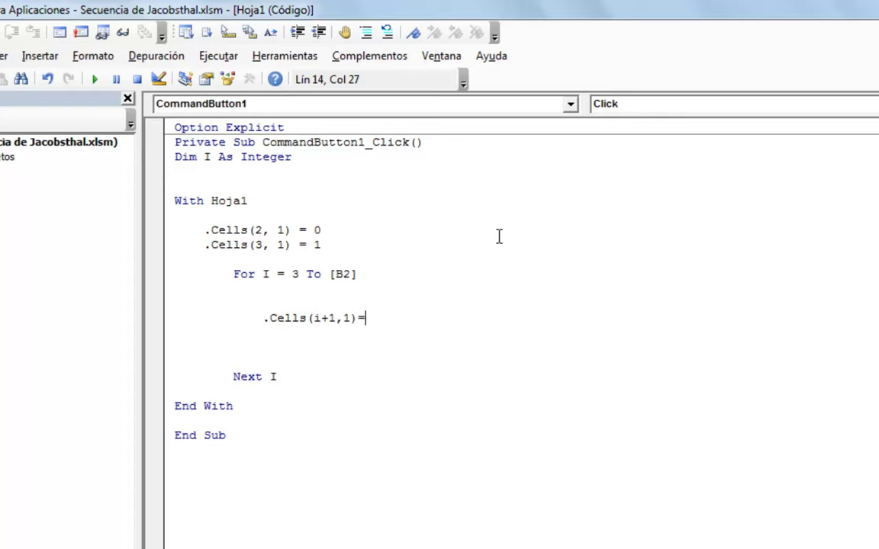
text(.cells()
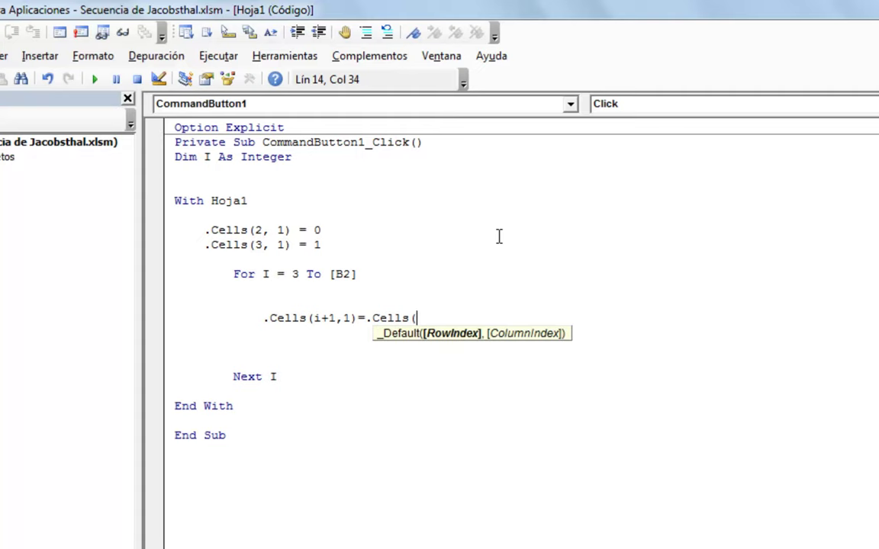
text(i,)
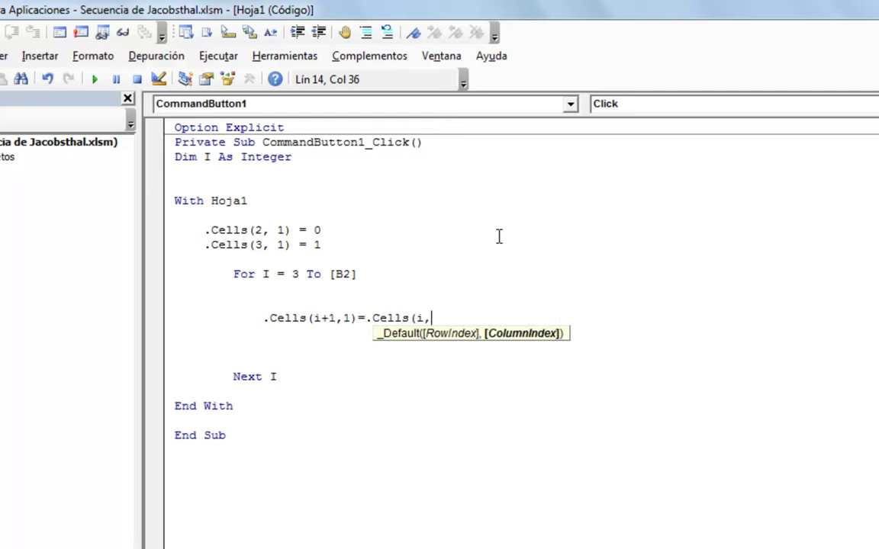
text(1))
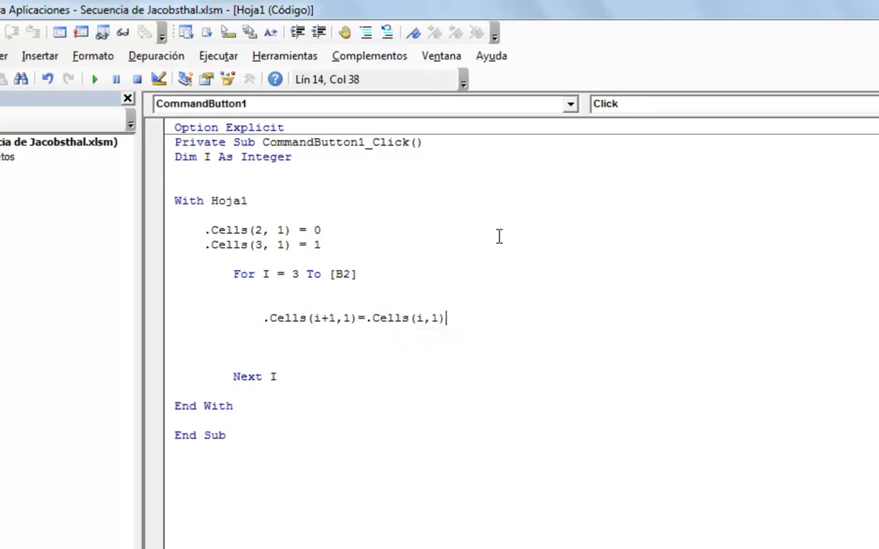
text(+2*)
text(.c)
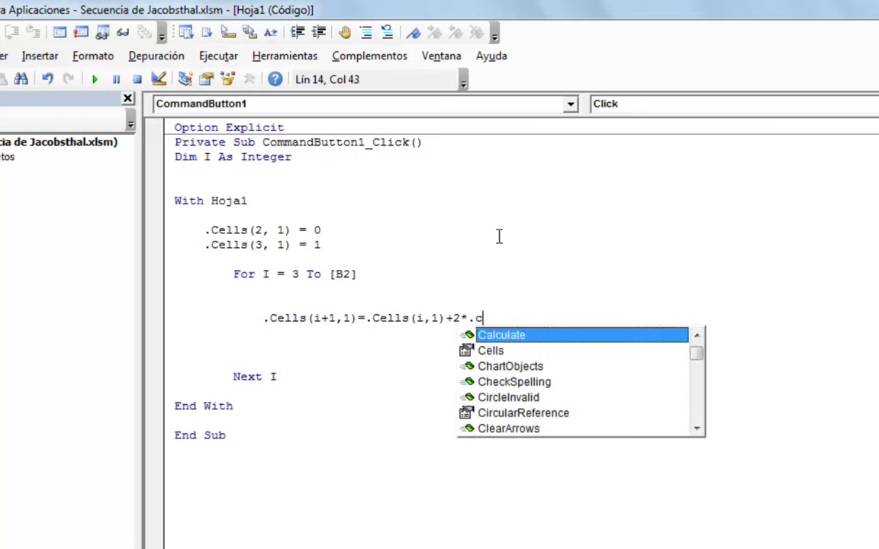
text(ells(i)
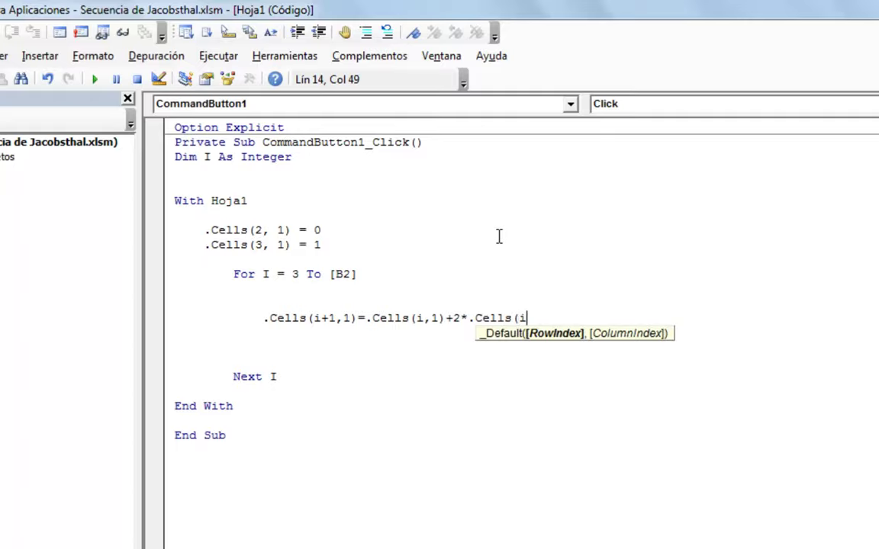
text(-1))
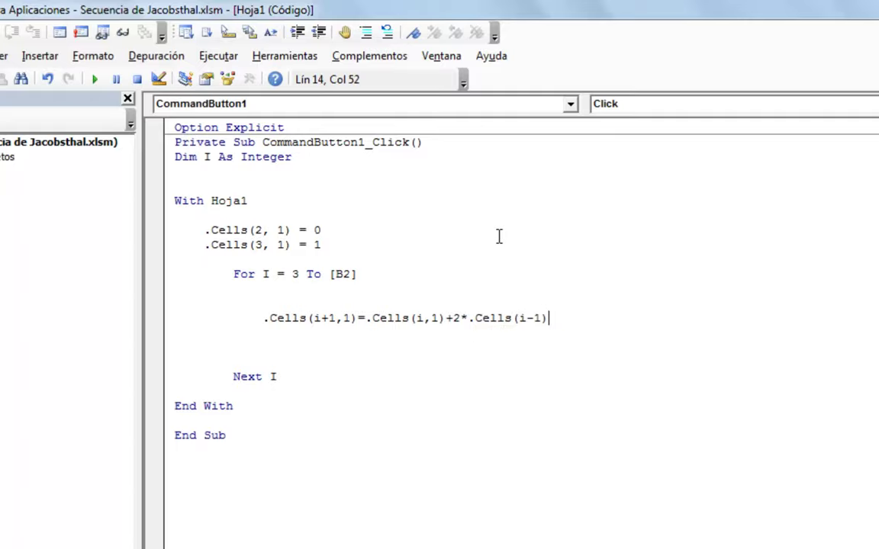
key(Return)
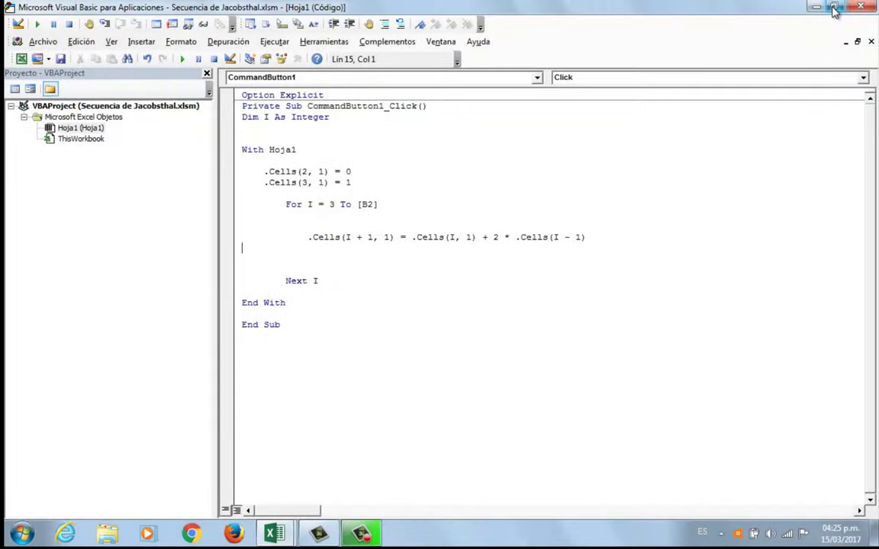
- Enter 12 in B2, then reopen the VBA editor with a wider code pane
double_click(749, 8)
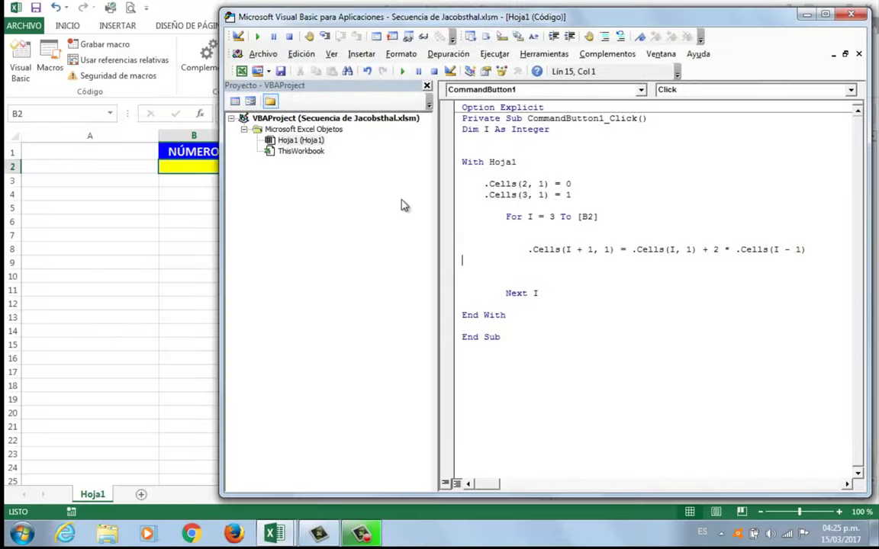
click(196, 166)
text(12)
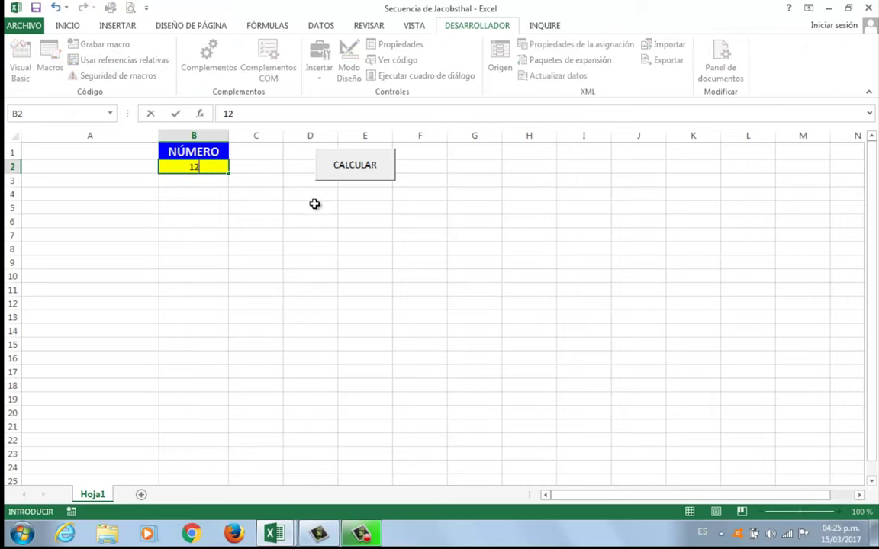
key(Return)
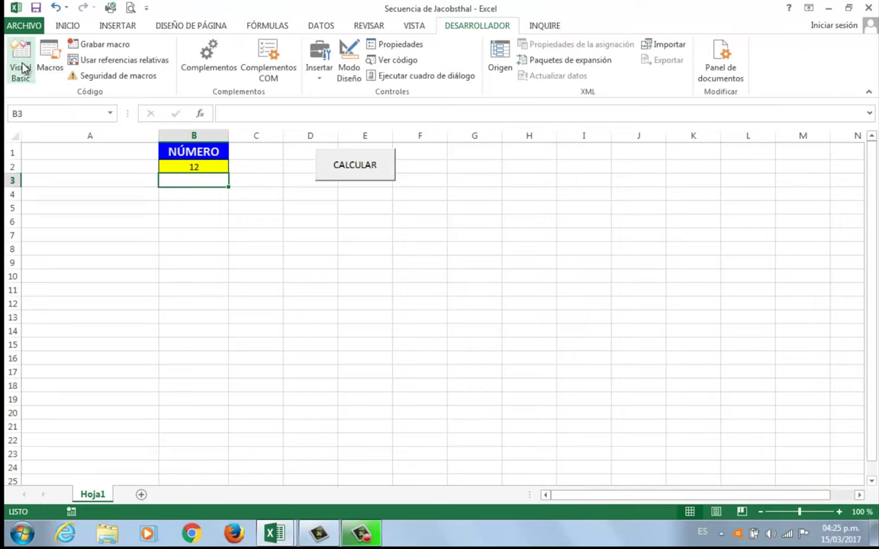
click(19, 61)
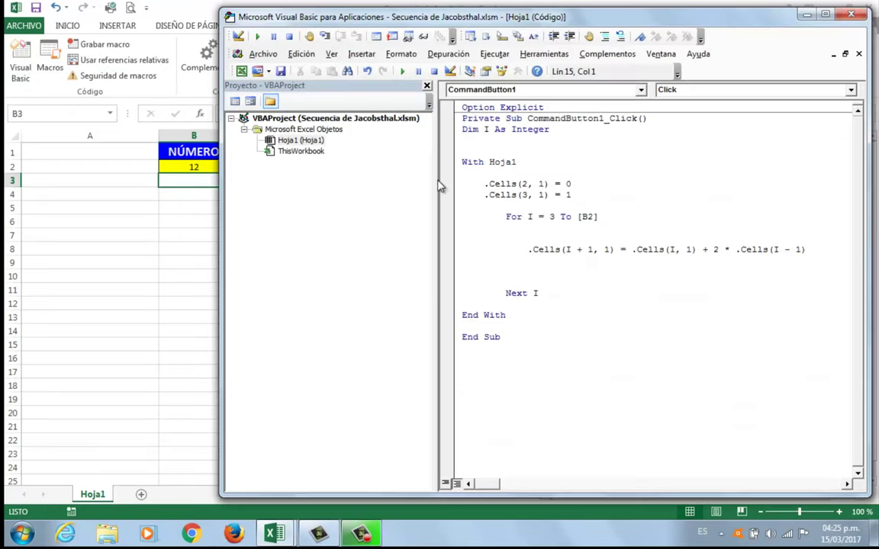
drag(434, 172, 374, 209)
click(544, 205)
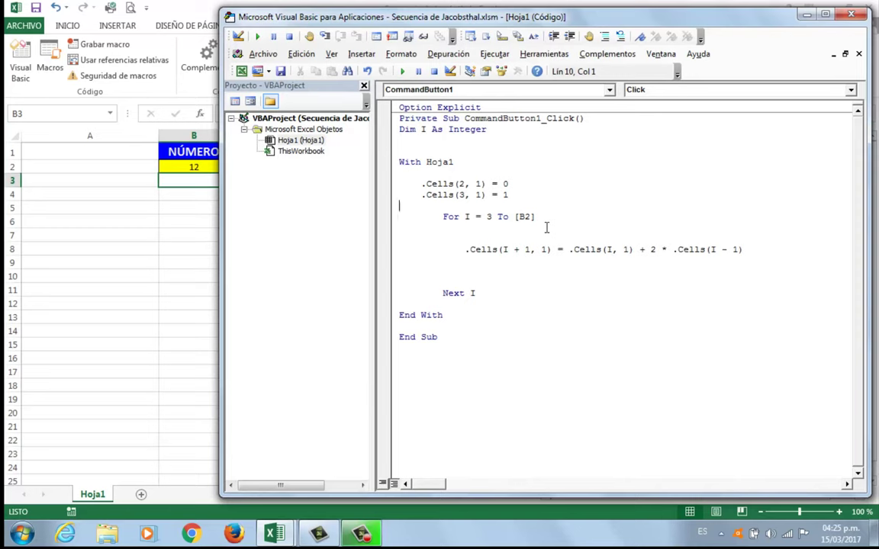
- Step through with F8, dismiss the type mismatch error, and correct the term to .Cells(I - 1, 1)
key(F8)
key(F8)
key(F8)
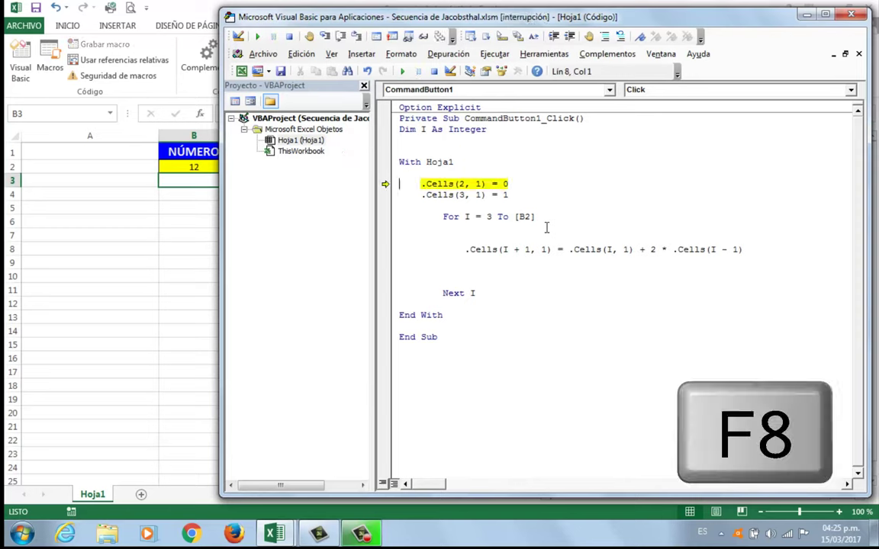
key(F8)
key(F8)
key(F8)
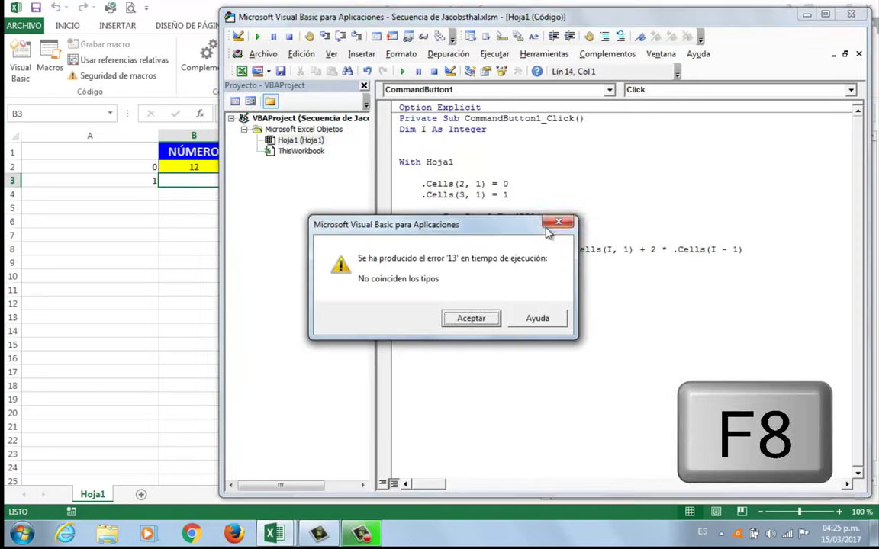
click(473, 318)
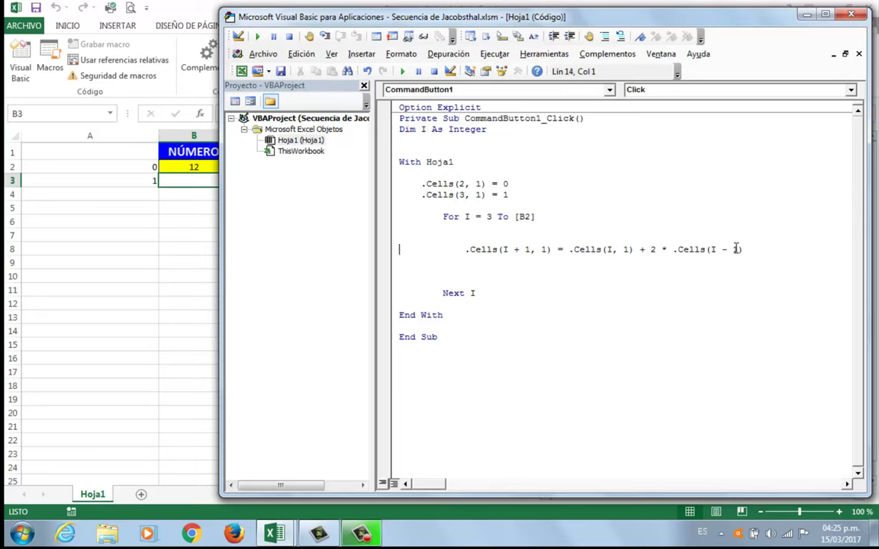
text(,1)
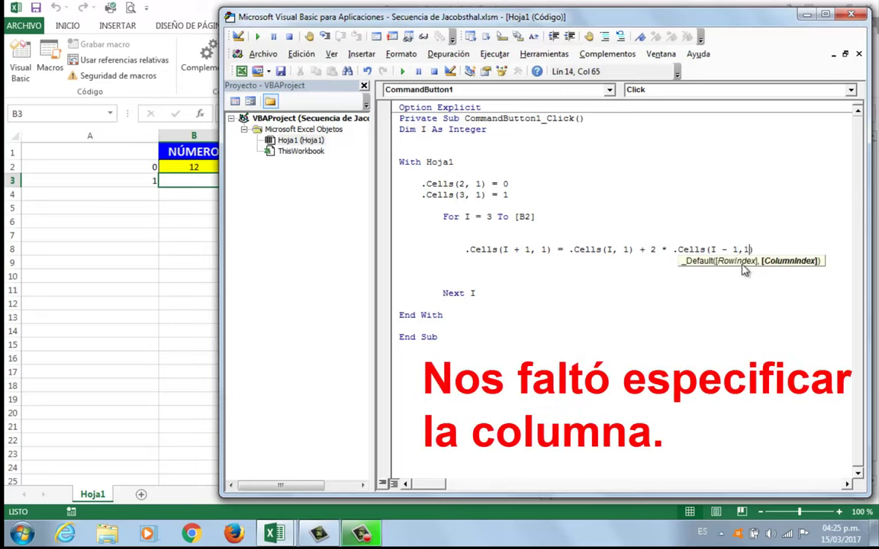
click(696, 287)
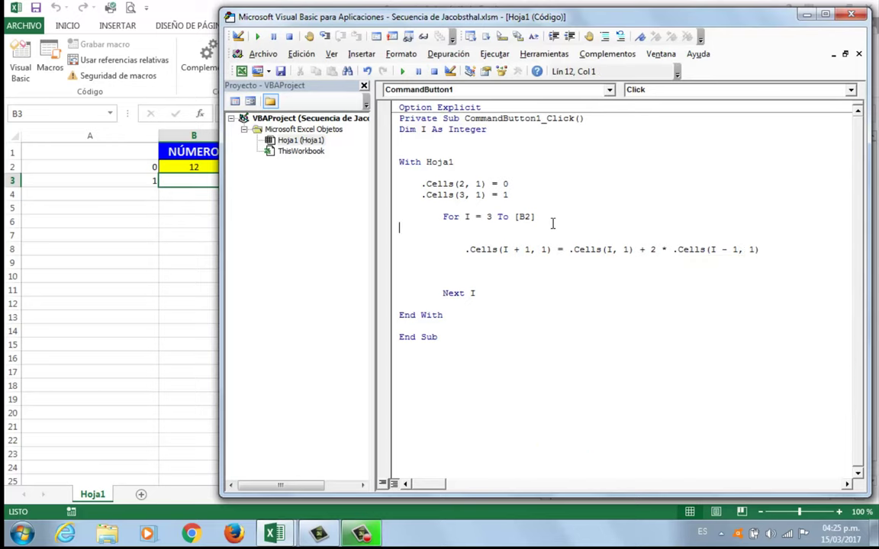
click(134, 166)
- Clear the test values from A2:A3 and go back to the macro code
drag(133, 166, 135, 177)
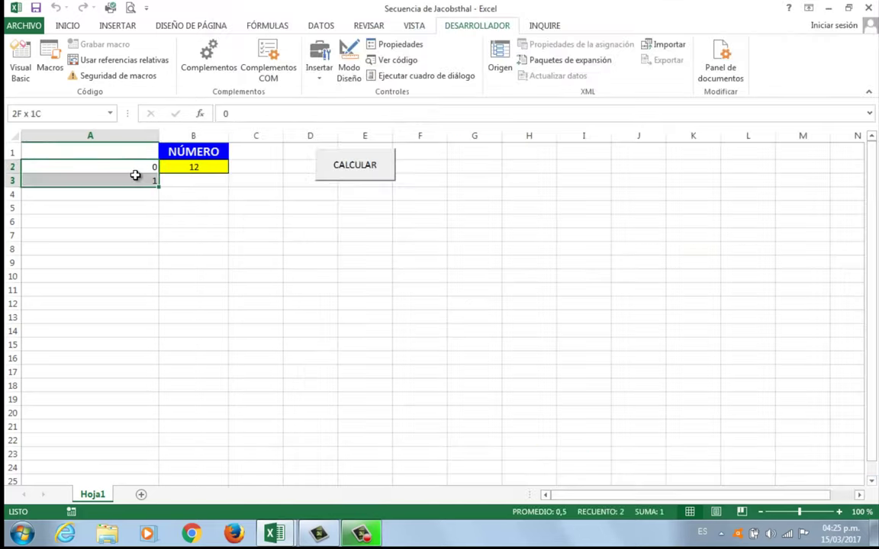
key(Delete)
click(183, 192)
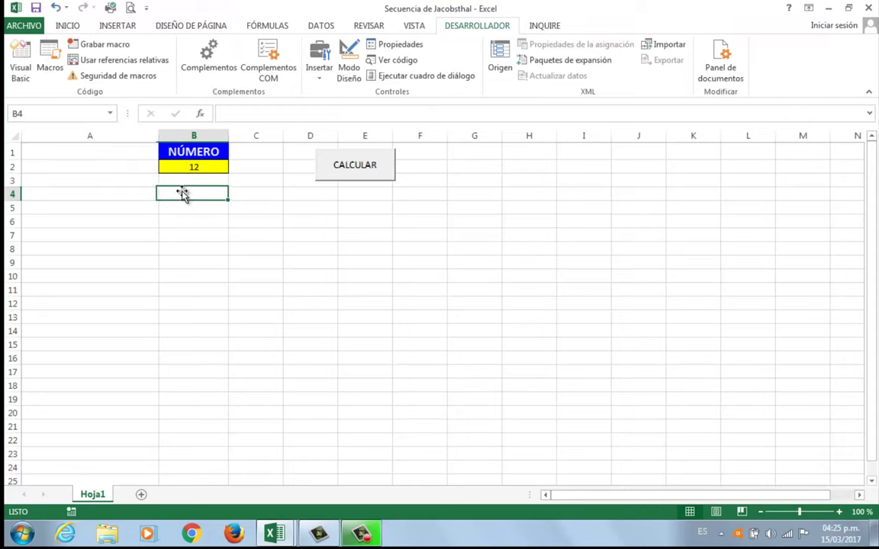
click(22, 70)
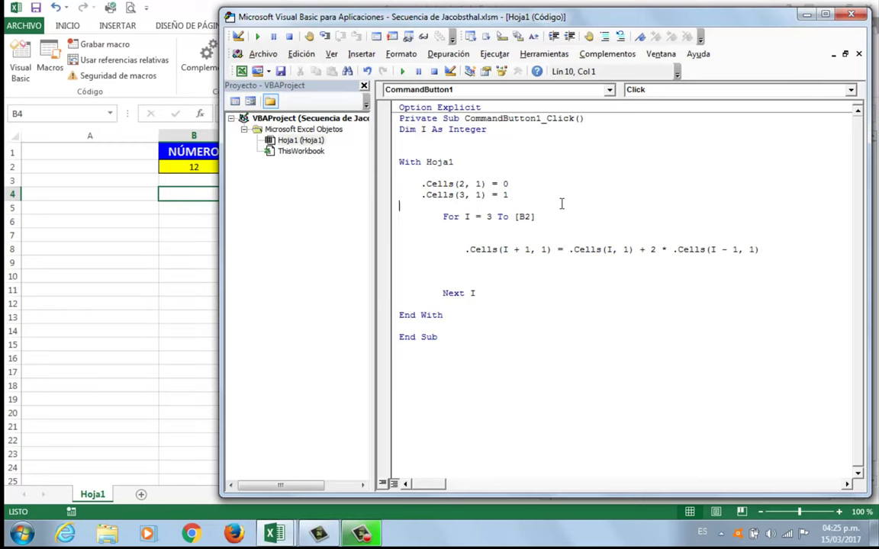
- Step through the macro with F8 so A2:A13 fill with 0, 1, 1, 3 … 683, then stop it
key(F8)
key(F8)
key(F8)
key(F8)
key(F8)
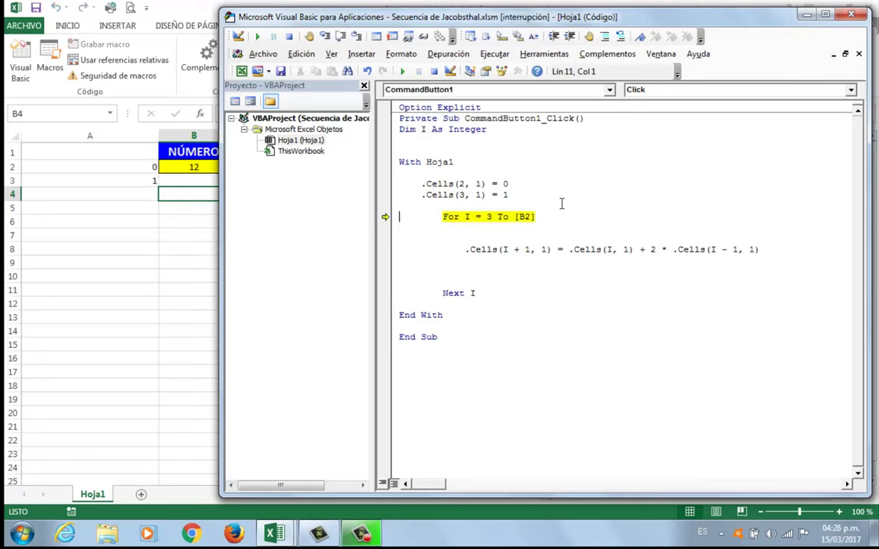
key(F8)
key(F8)
key(F8)
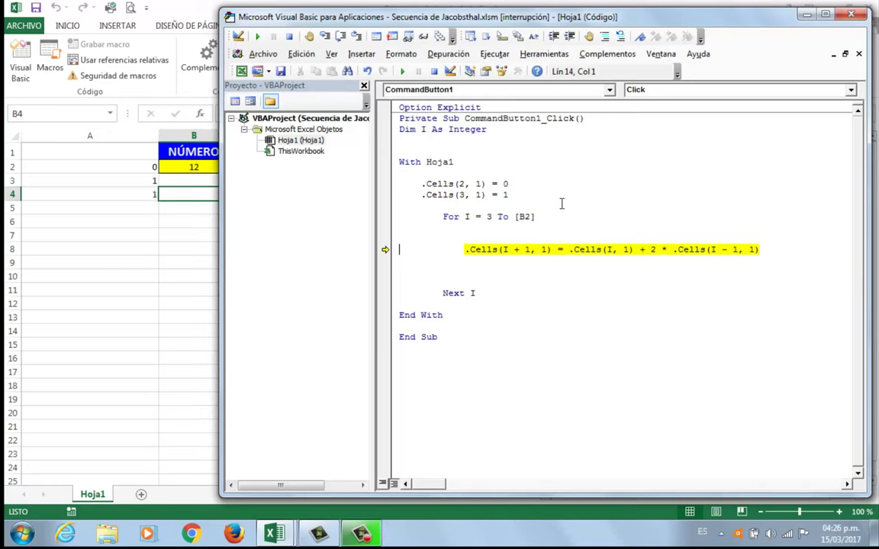
key(F8)
key(F8)
key(F8)
key(F8)
key(F8)
key(F8)
key(F8)
key(F8)
key(F8)
key(F8)
key(F8)
key(F8)
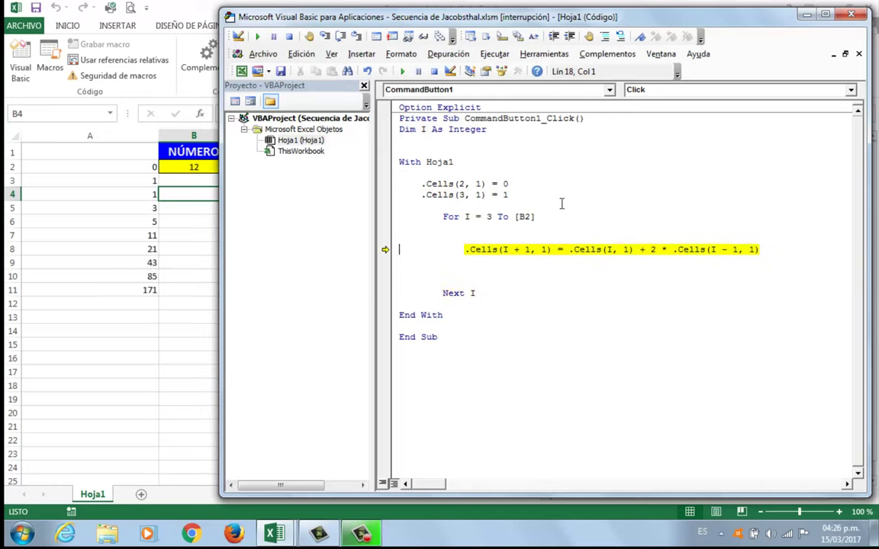
key(F8)
key(F8)
key(F8)
key(F8)
key(F8)
key(F8)
key(F8)
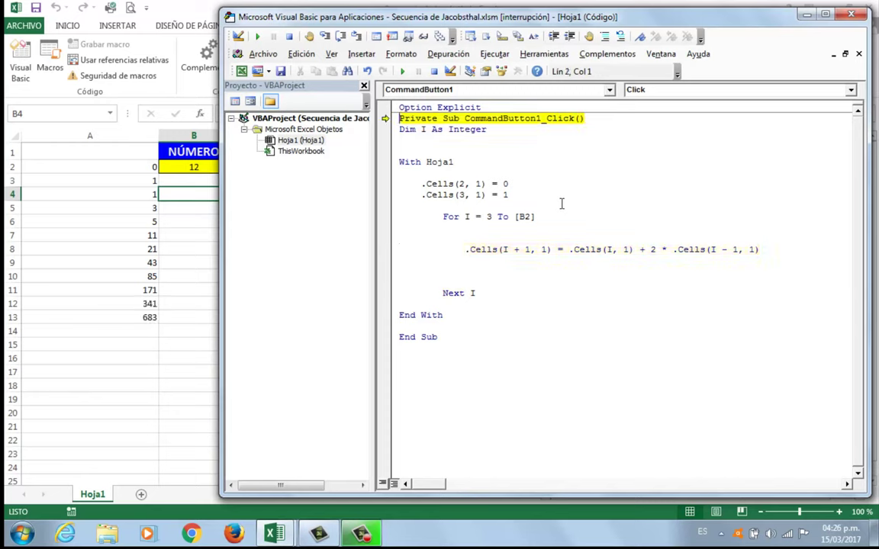
key(F8)
key(F8)
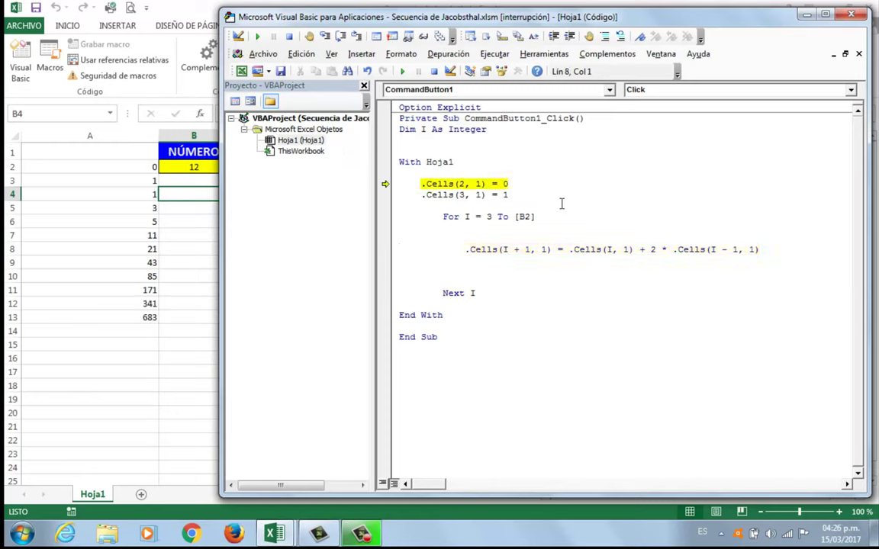
click(400, 71)
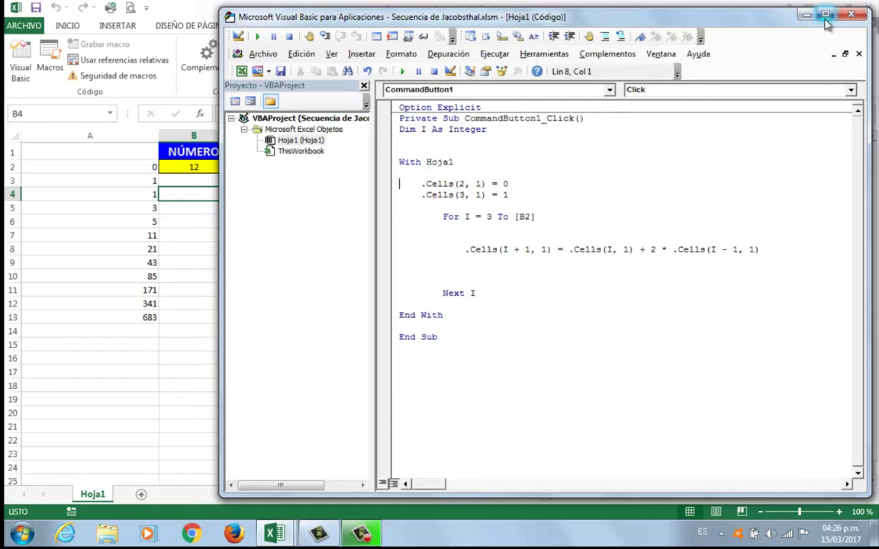
double_click(737, 11)
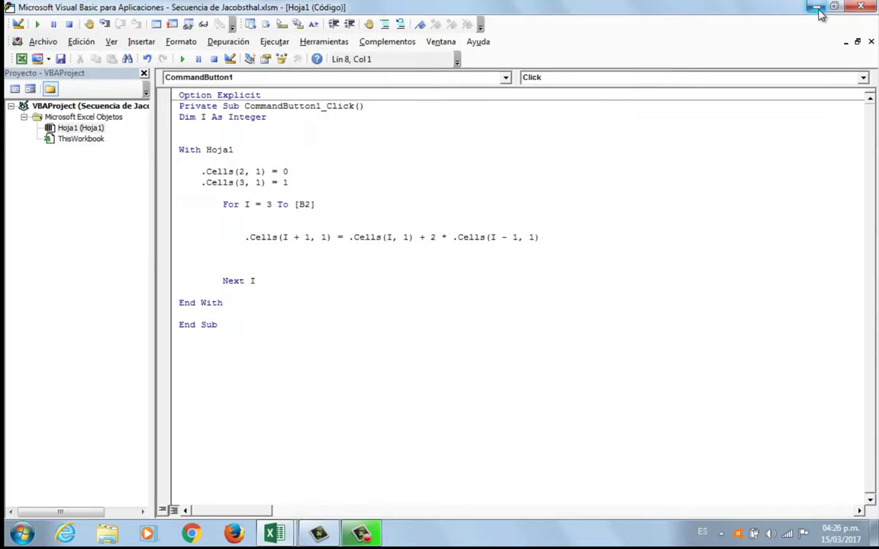
key(alt+F11)
click(130, 168)
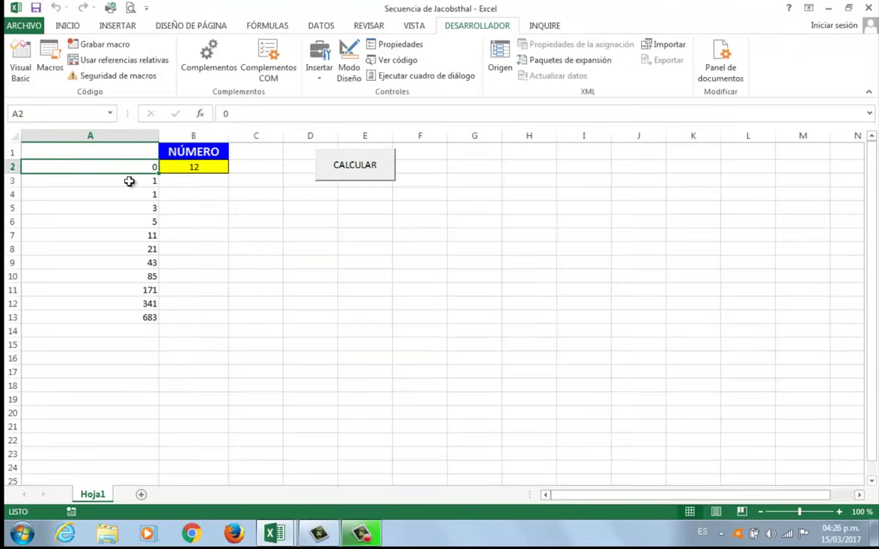
click(130, 182)
click(131, 195)
click(133, 208)
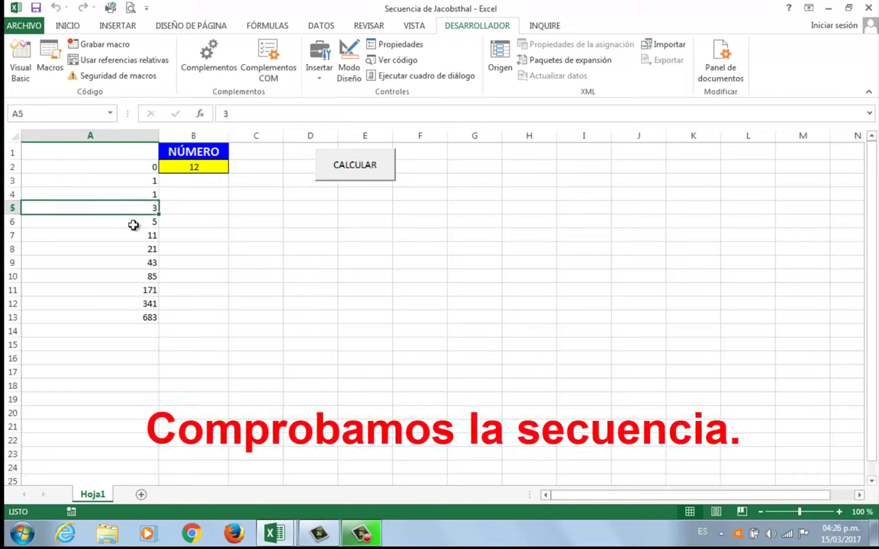
click(135, 222)
click(134, 236)
click(134, 249)
click(133, 262)
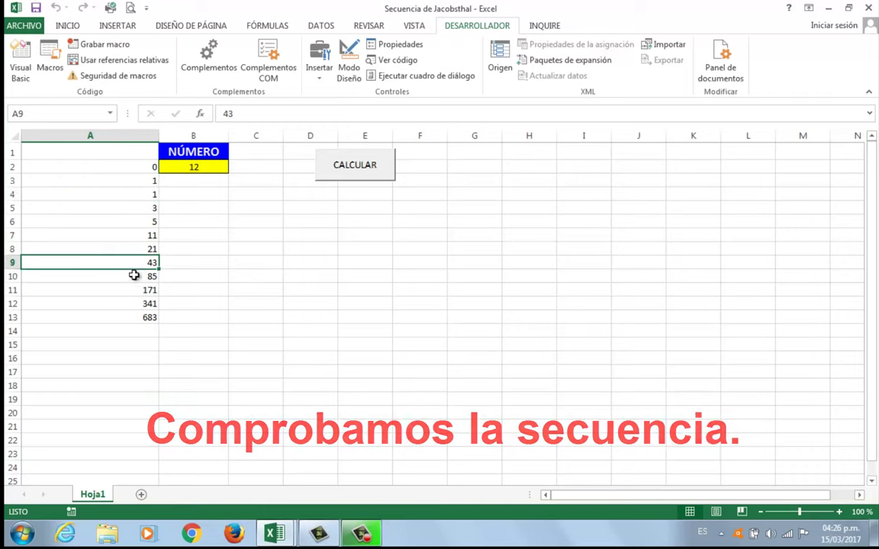
click(131, 276)
click(130, 289)
click(131, 304)
click(153, 316)
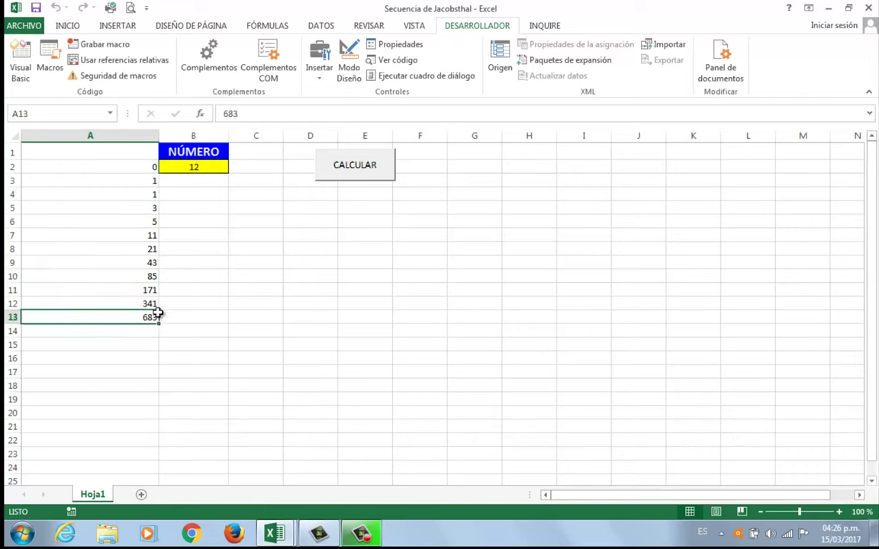
click(26, 77)
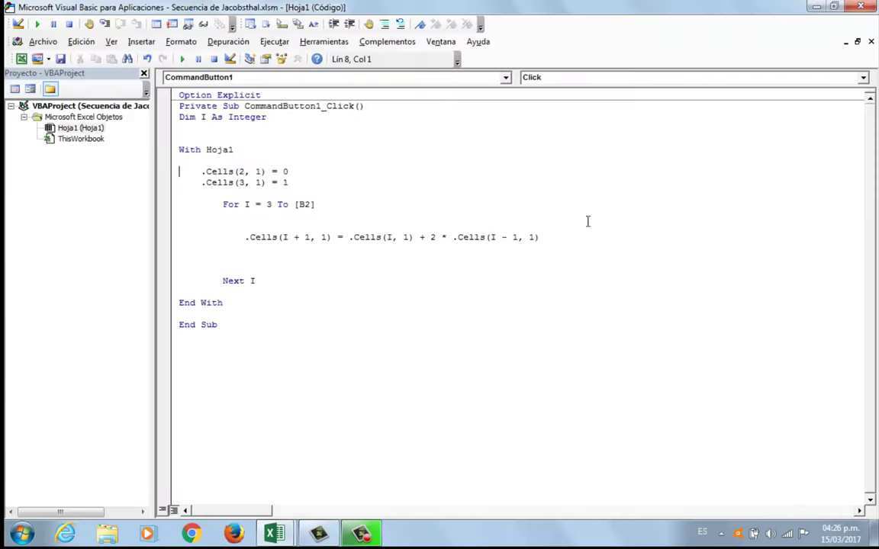
click(834, 6)
click(214, 171)
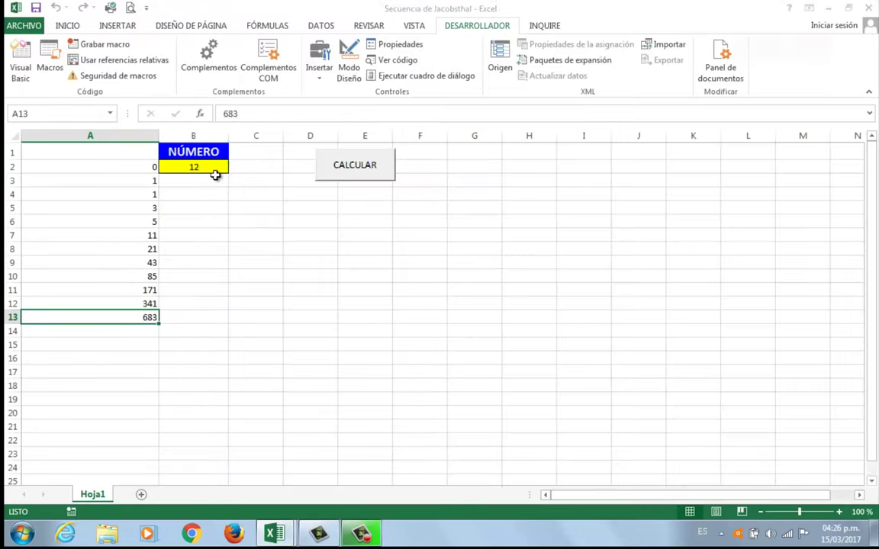
- Enter 33 as NÚMERO and step through CommandButton1_Click line by line with F8
text(33)
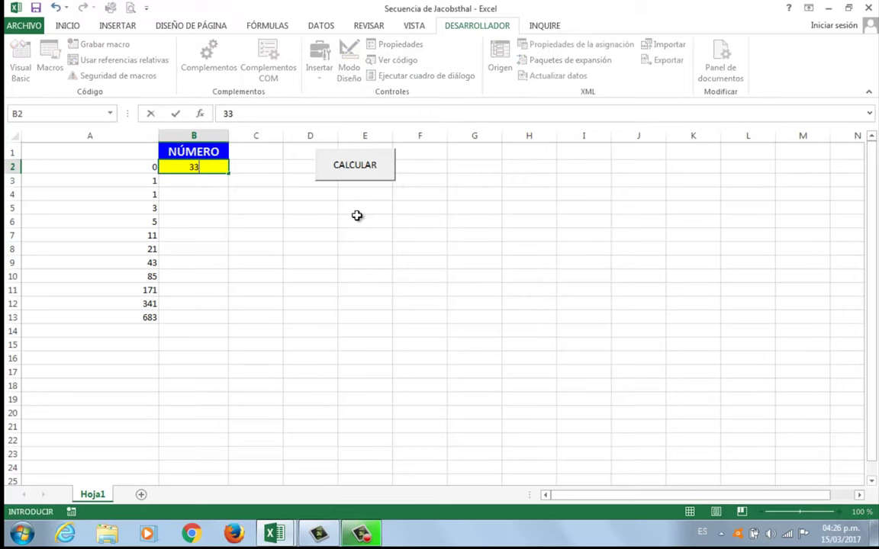
key(Return)
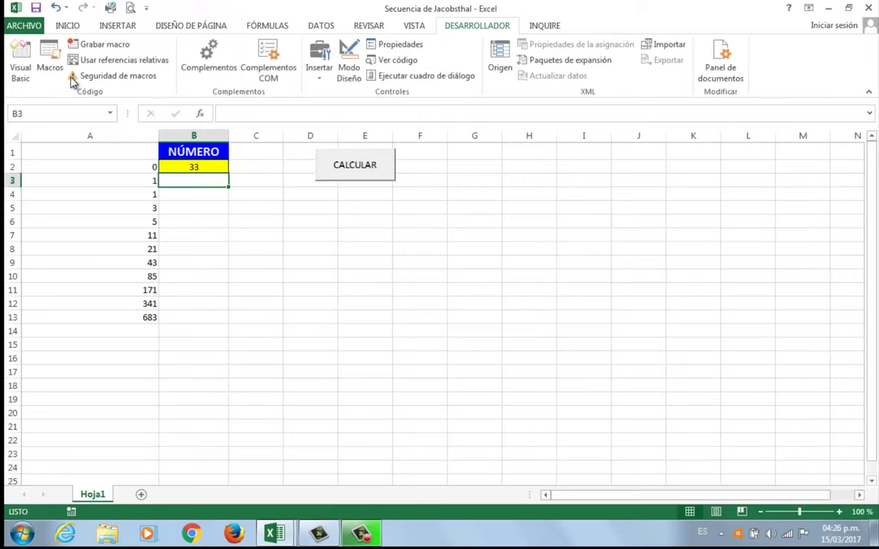
click(23, 69)
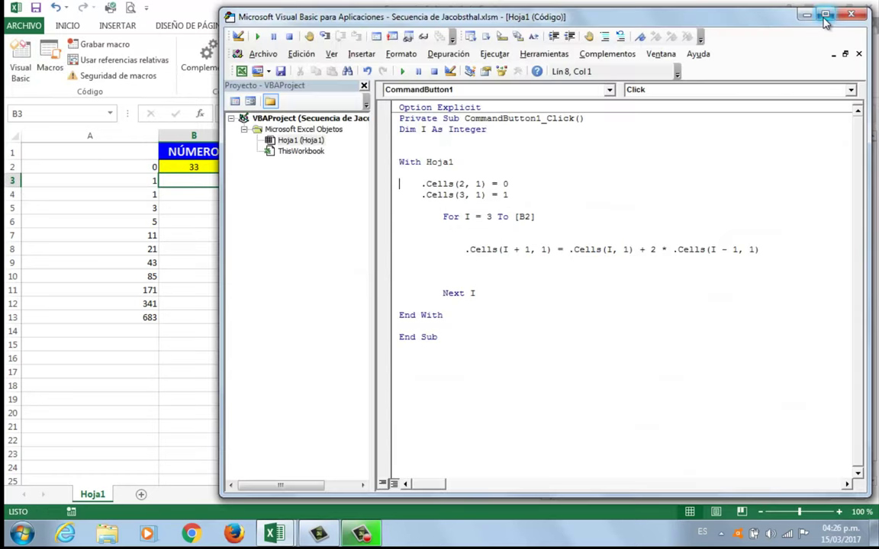
key(F8)
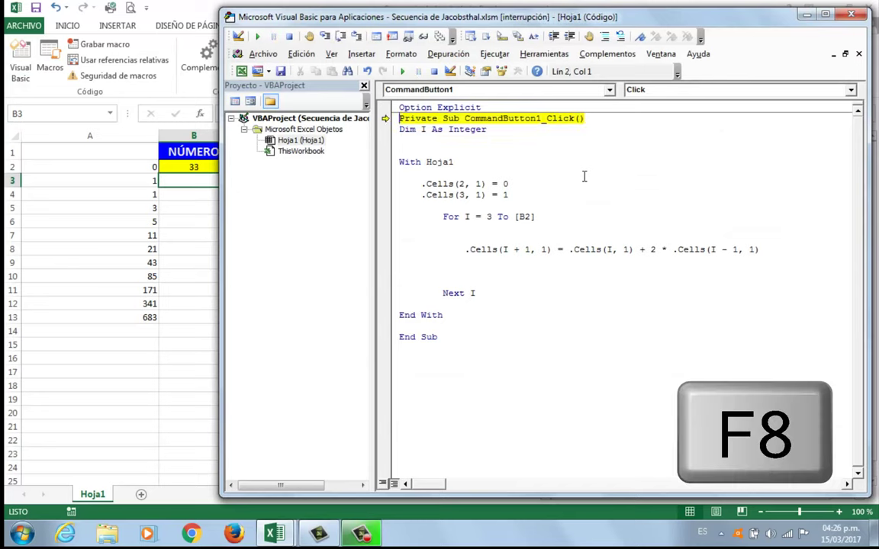
key(F8)
key(F8)
key(F8)
key(F8)
key(F8)
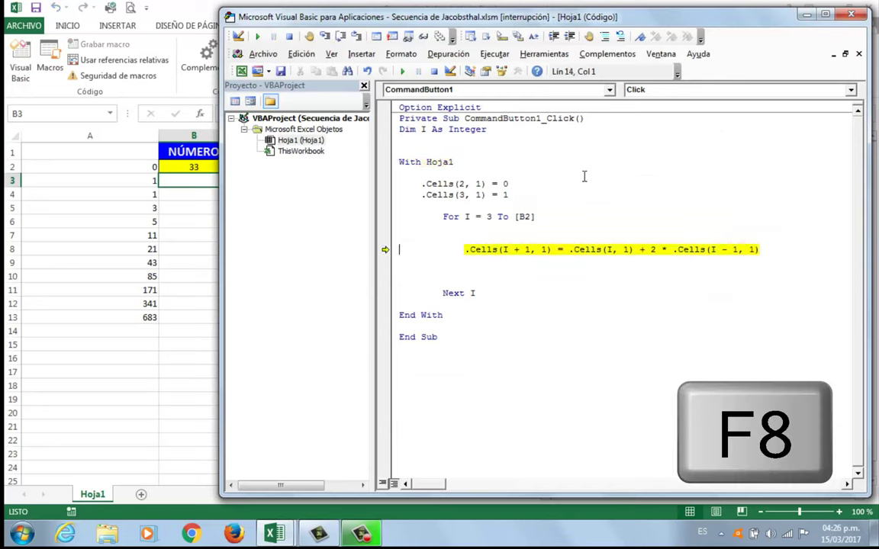
key(F8)
key(F8)
key(F8)
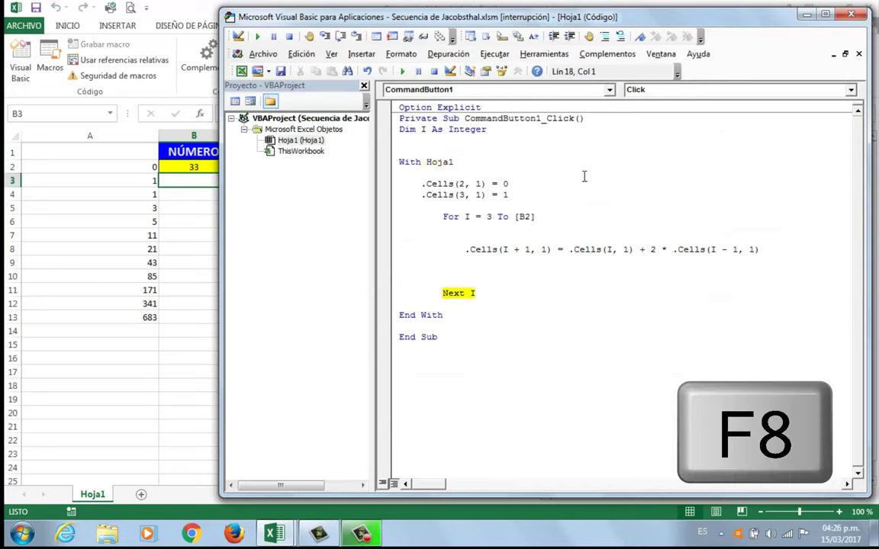
key(F8)
key(F8)
key(F8)
key(F8)
key(F8)
key(F8)
key(F8)
key(F8)
key(F8)
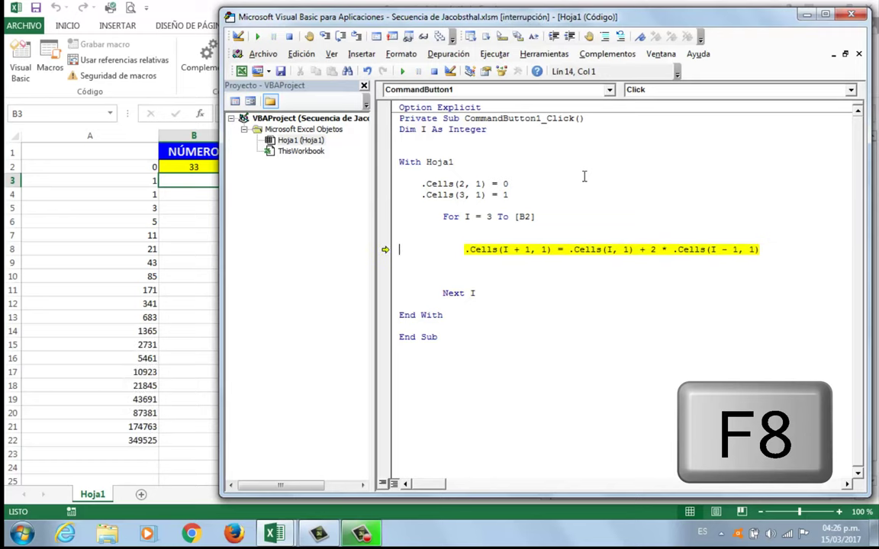
key(F8)
key(F8)
key(F8)
key(F8)
key(F8)
key(F8)
key(F8)
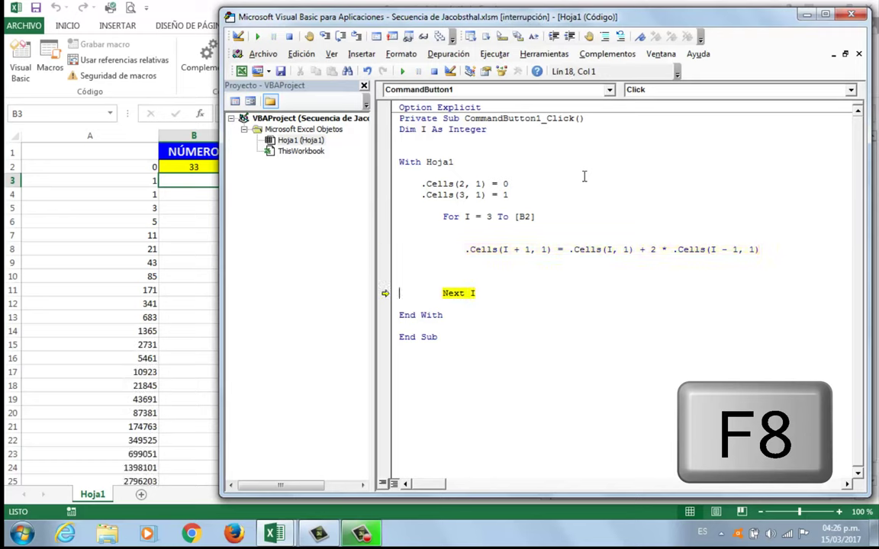
key(F8)
key(F8)
key(F8)
key(F8)
key(F8)
key(F8)
key(F8)
key(F8)
key(F8)
key(F8)
key(F8)
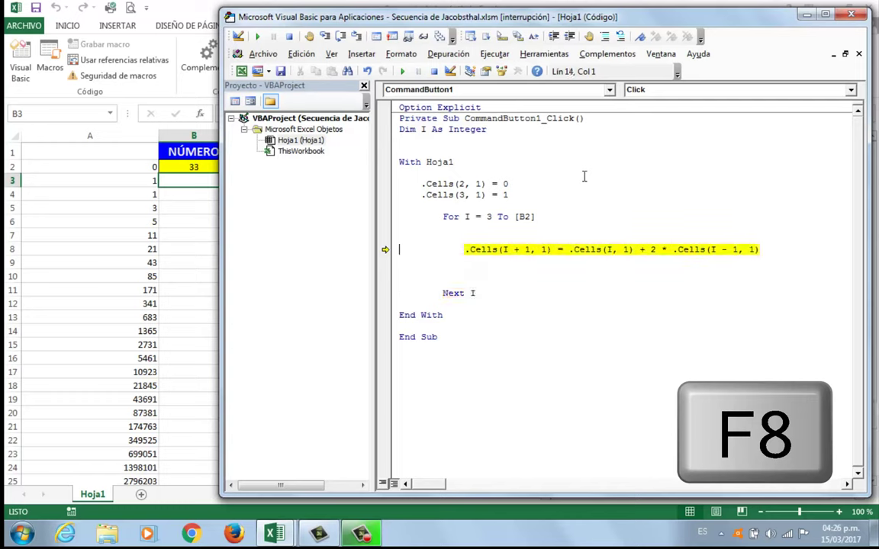
key(F8)
key(F8)
key(F8)
key(F8)
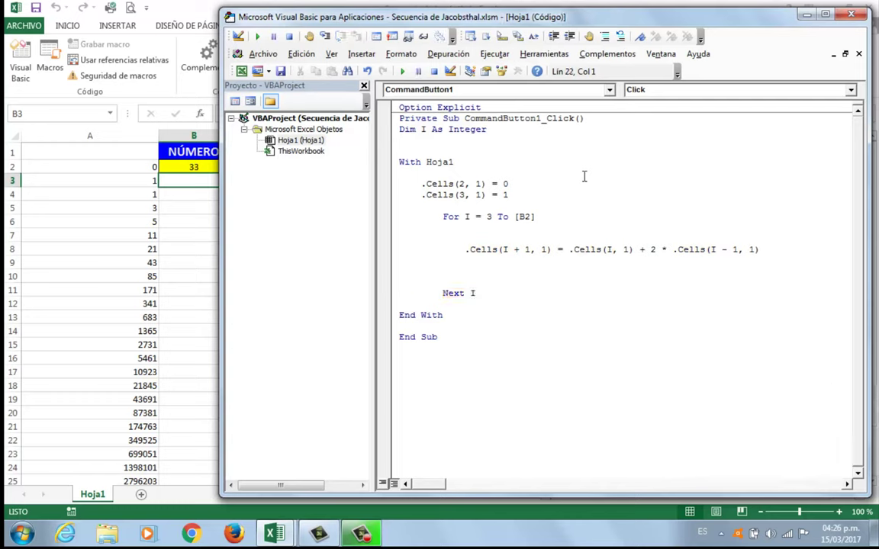
double_click(744, 14)
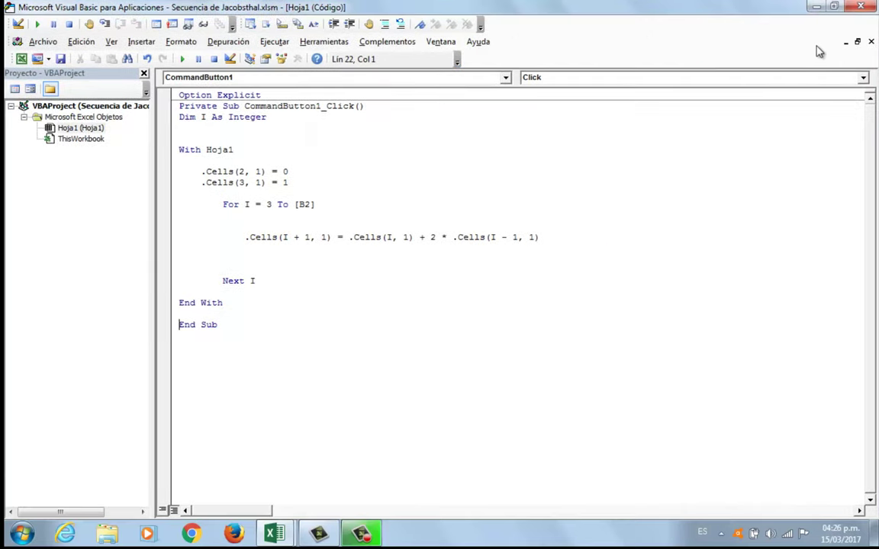
- Back on the worksheet, select A2:A34 to confirm the count of 33 values
click(815, 7)
click(316, 248)
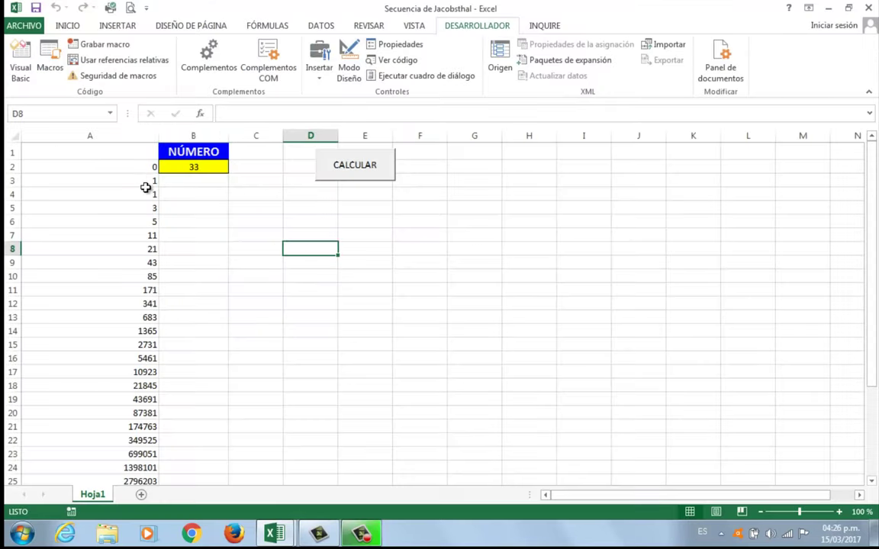
mouse_move(132, 168)
mouse_down()
mouse_move(120, 517)
mouse_move(115, 435)
mouse_move(125, 434)
mouse_up()
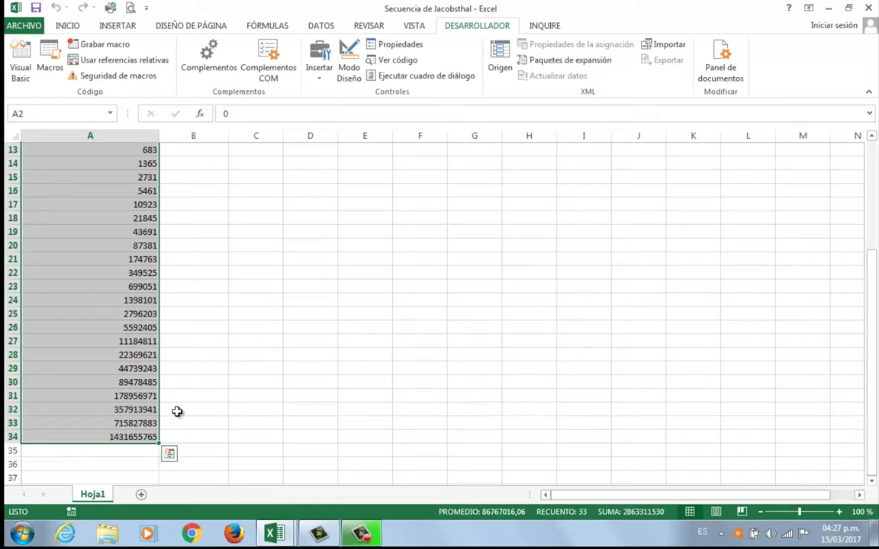
- Inspect the values in cells A32 and A28, then scroll back to the top
click(110, 410)
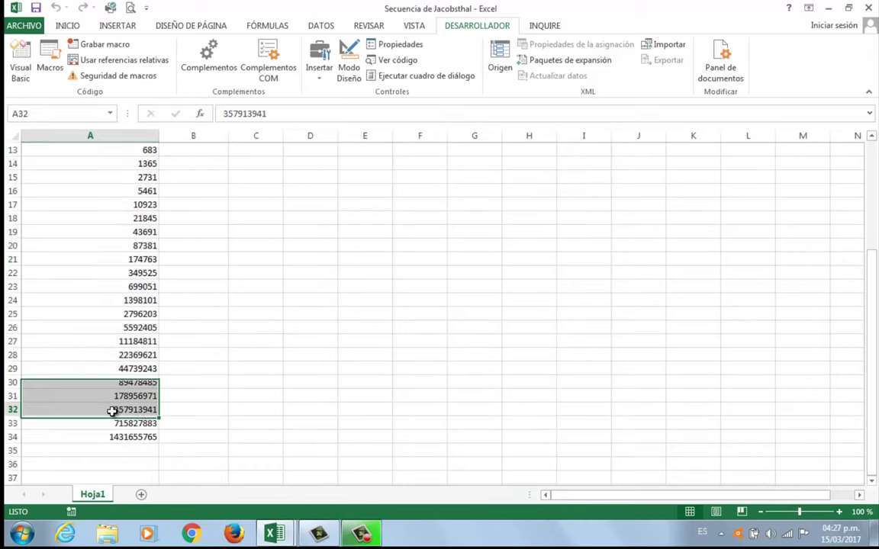
scroll(240, 345, up, 1)
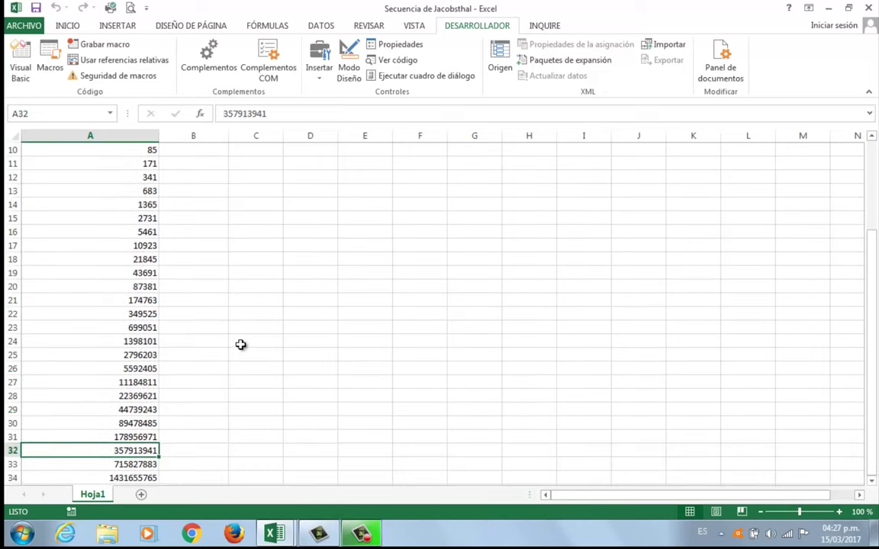
scroll(241, 341, up, 1)
scroll(241, 341, down, 1)
scroll(220, 353, down, 2)
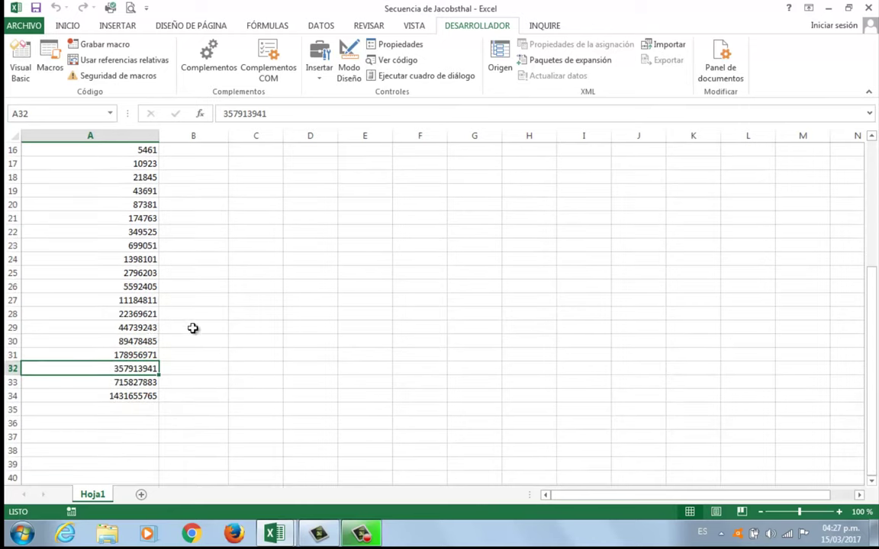
click(124, 314)
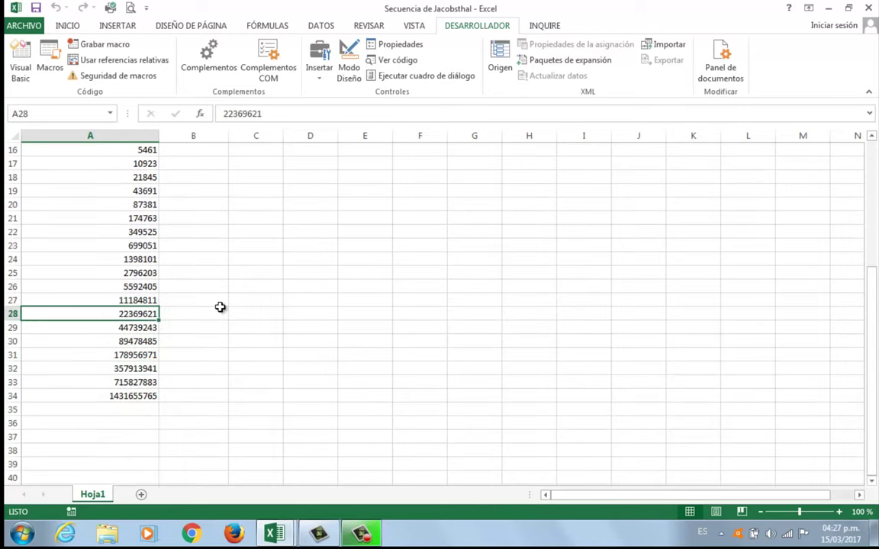
scroll(221, 307, up, 1)
scroll(220, 306, up, 5)
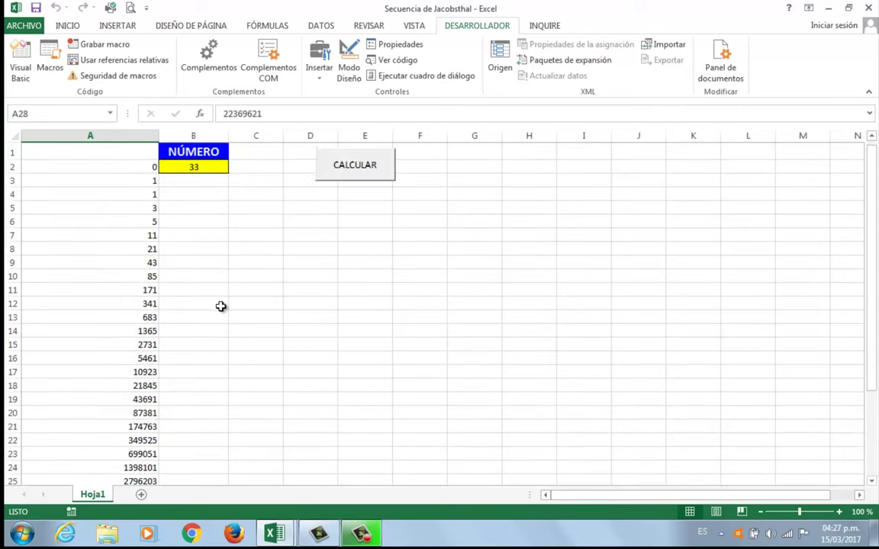
- Set NÚMERO in B2 to 35 and run the CALCULAR macro
click(219, 172)
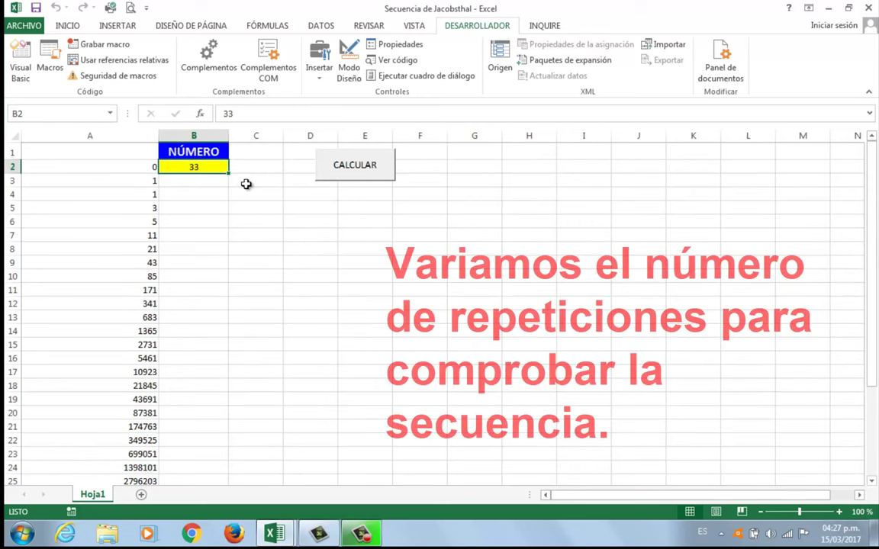
text(35)
key(Return)
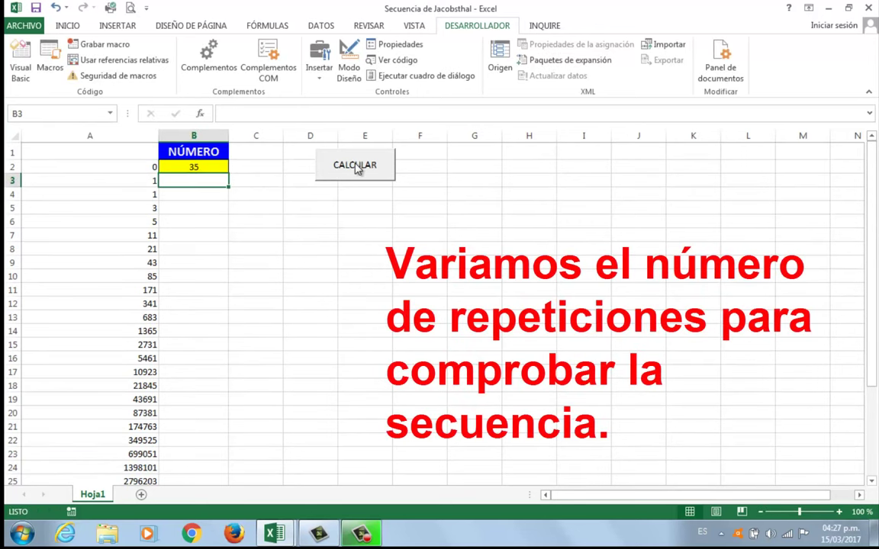
click(355, 172)
scroll(276, 248, down, 3)
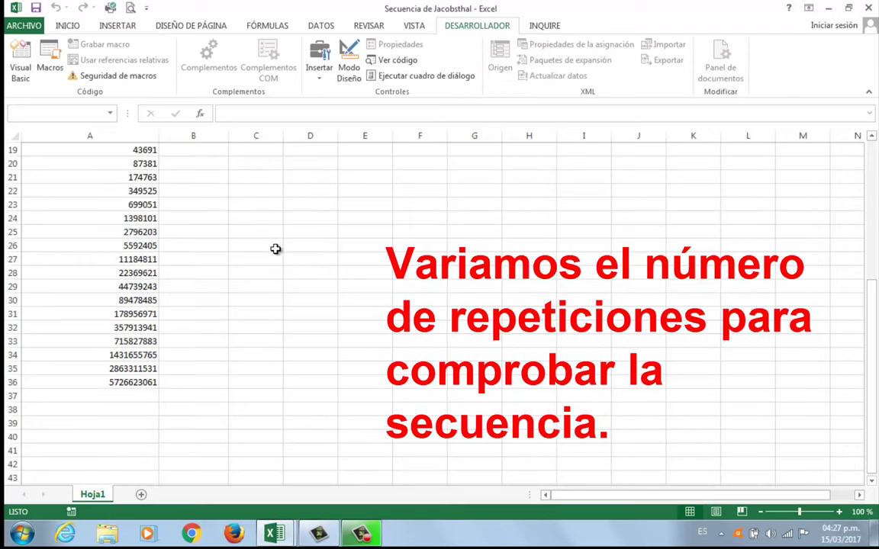
scroll(277, 248, down, 2)
click(127, 302)
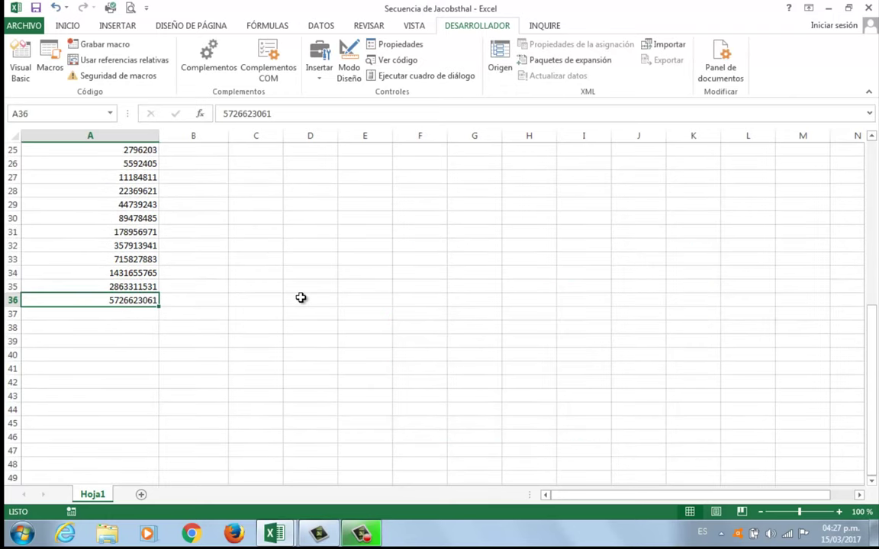
scroll(300, 297, up, 2)
scroll(300, 297, up, 4)
scroll(301, 297, up, 2)
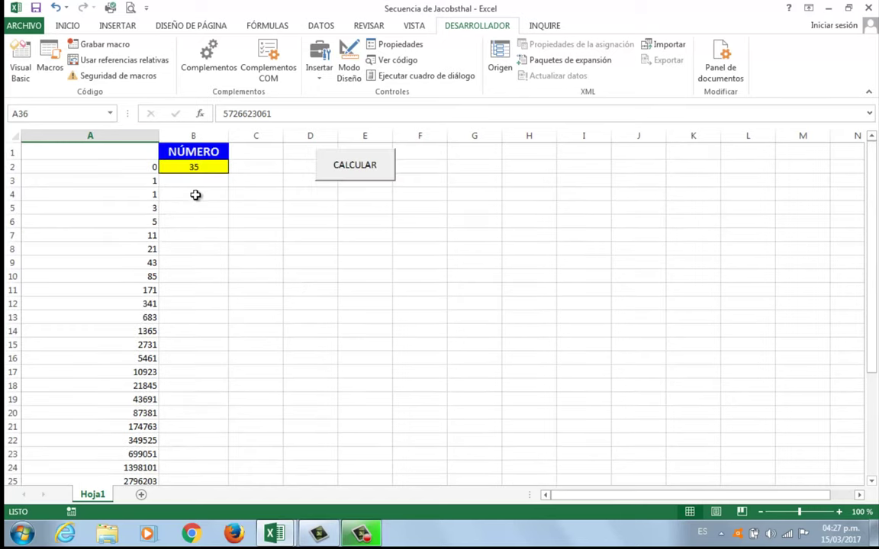
click(129, 135)
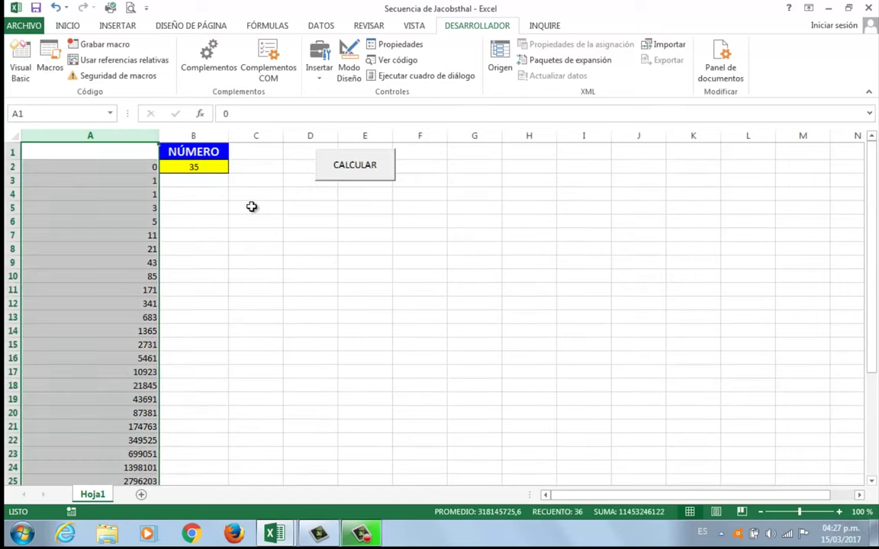
- In the button's click code, insert blank lines above the starting-value lines
click(24, 67)
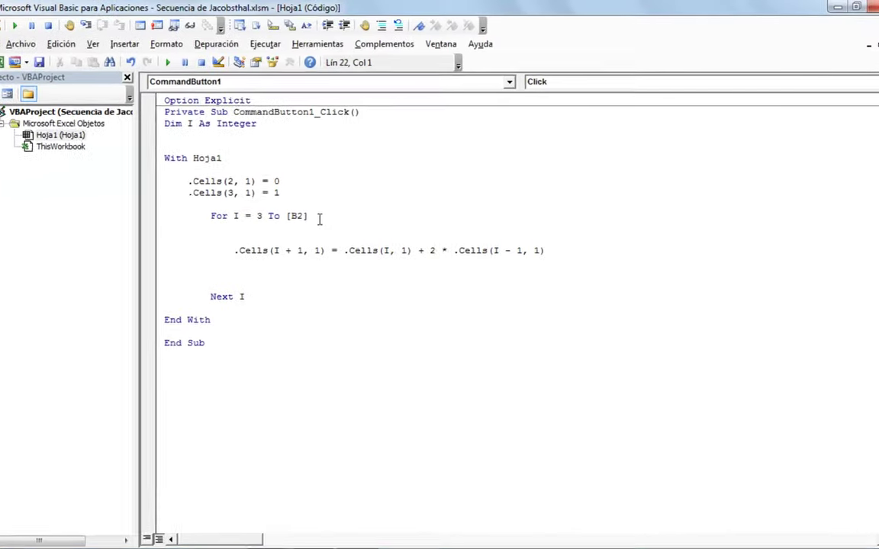
click(310, 183)
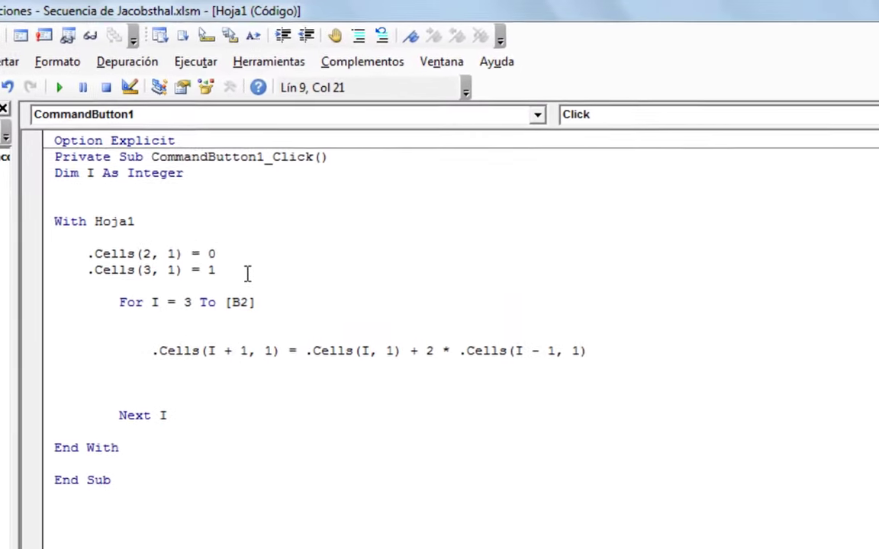
key(Up)
key(Up)
key(Return)
key(Return)
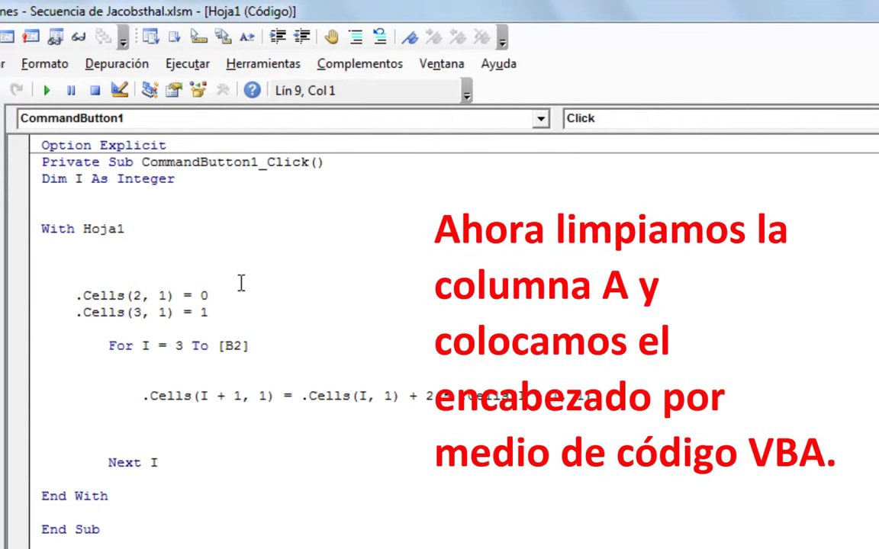
key(Up)
- Add a .Columns(1).Clear line so the macro clears column A first
key(Tab)
text(.col)
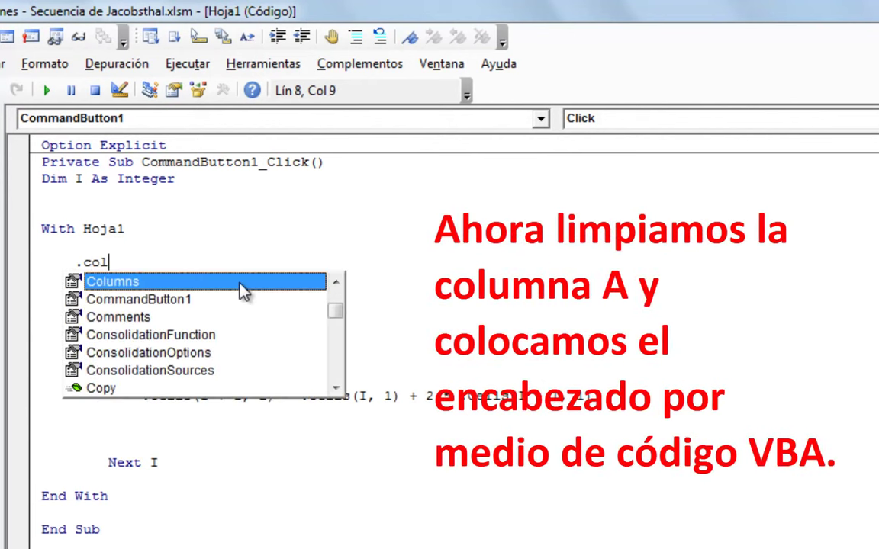
key(Tab)
text((1)
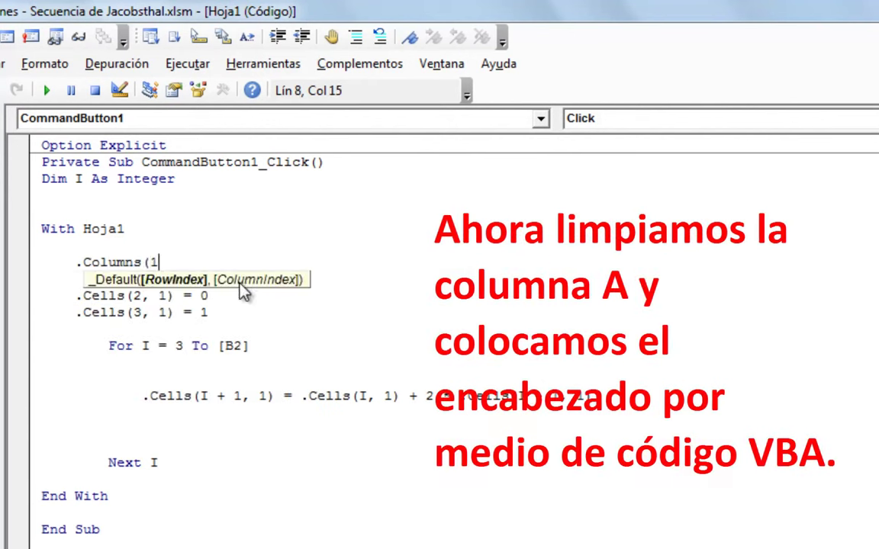
text().clea)
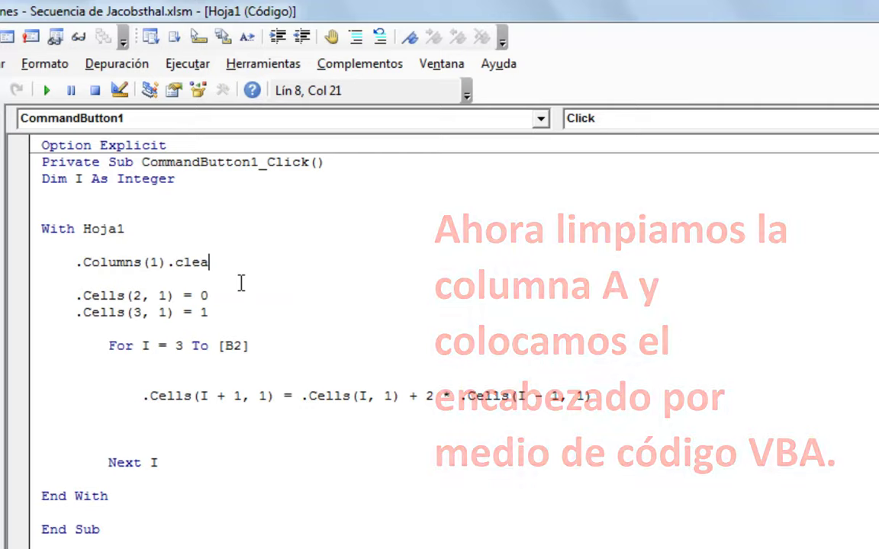
text(r)
key(Return)
- Add the line .Cells(1,1)="Secuencia de Jacobsthal" below the Clear statement
key(Return)
key(Tab)
key(Tab)
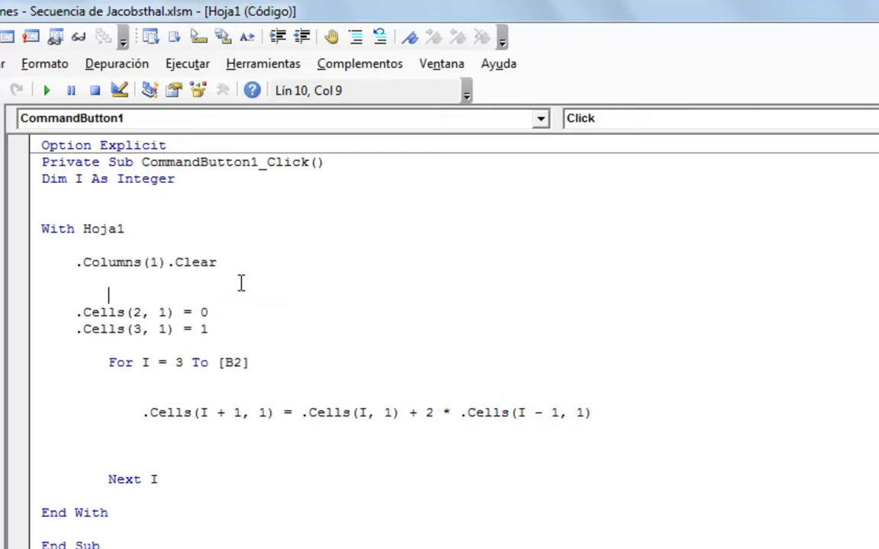
key(Return)
key(Up)
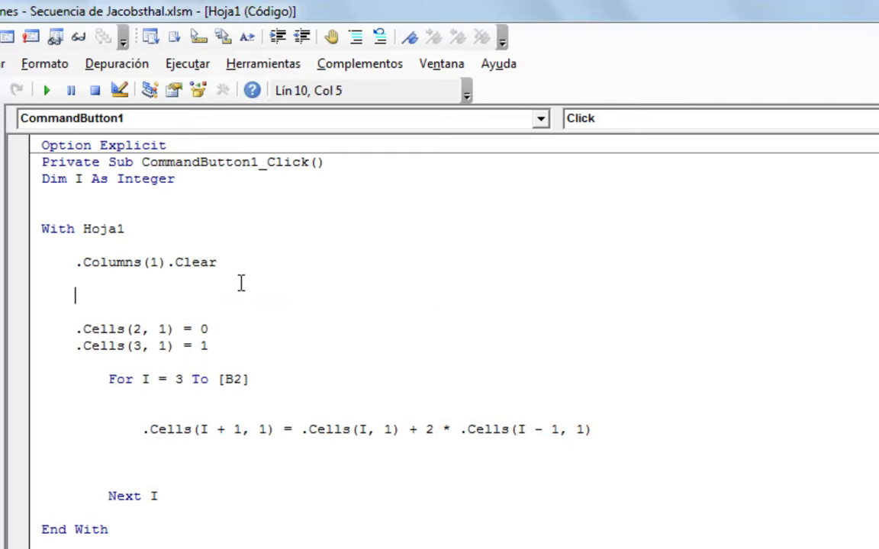
key(Up)
text(.)
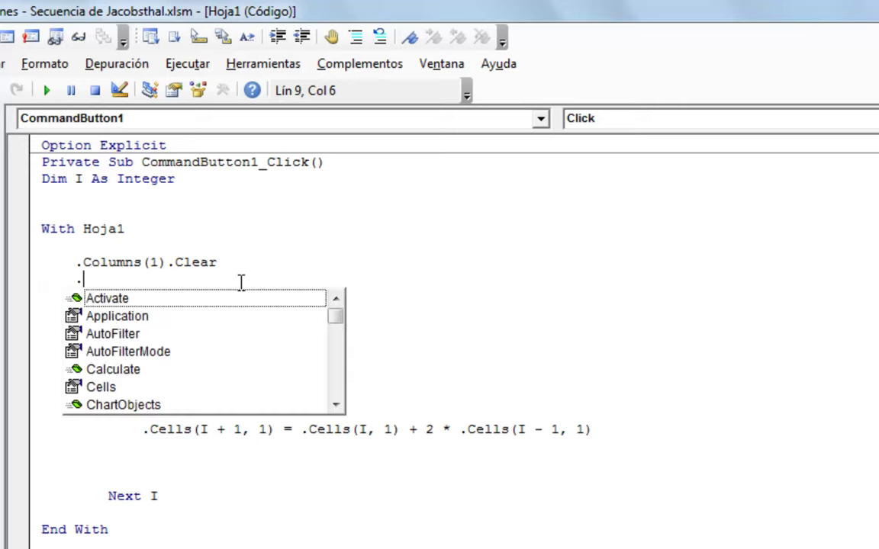
text(ce)
key(Tab)
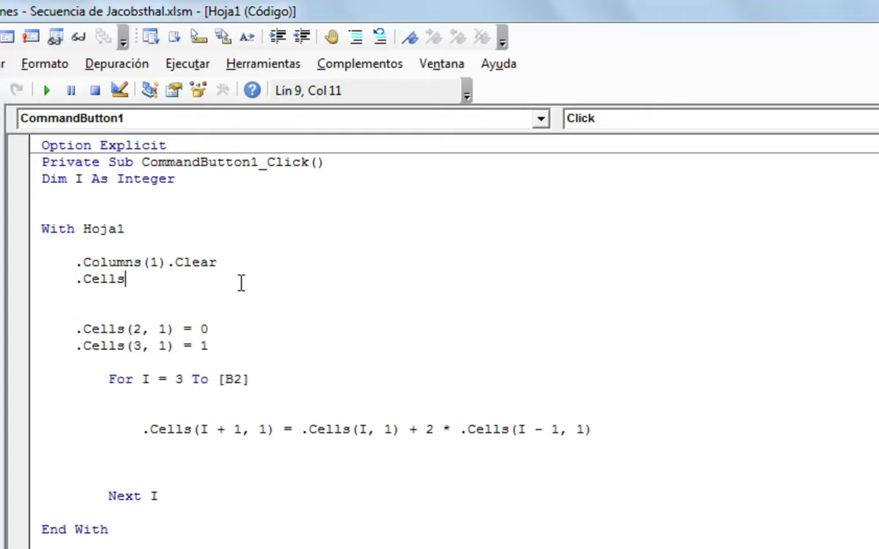
text((1,1)
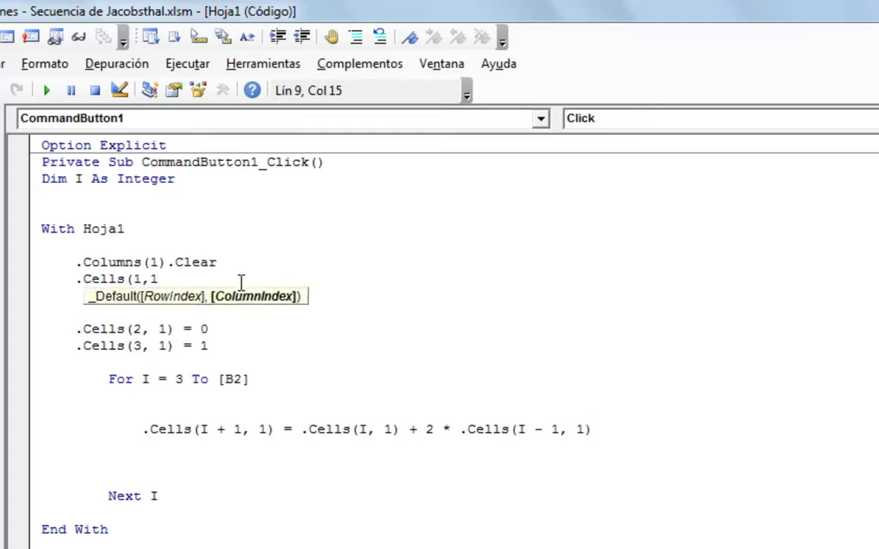
text()=")
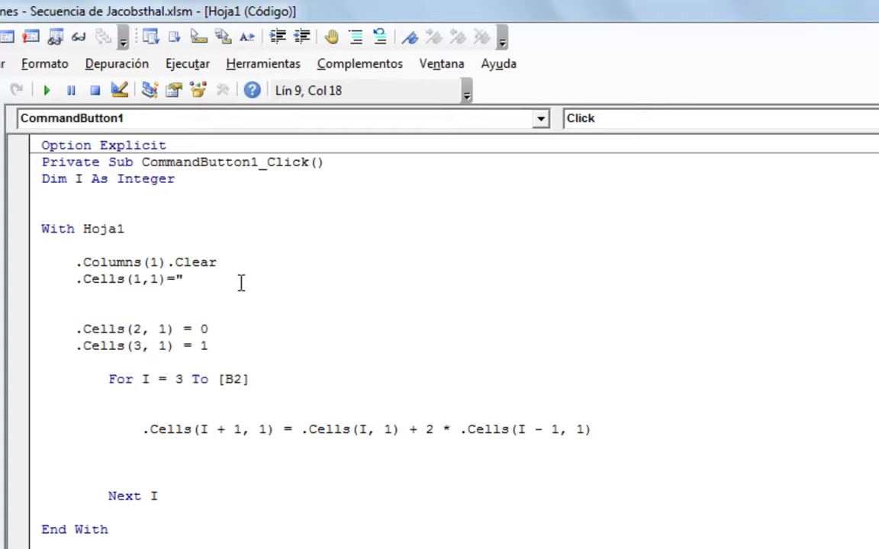
text(Sec)
text(uencia de )
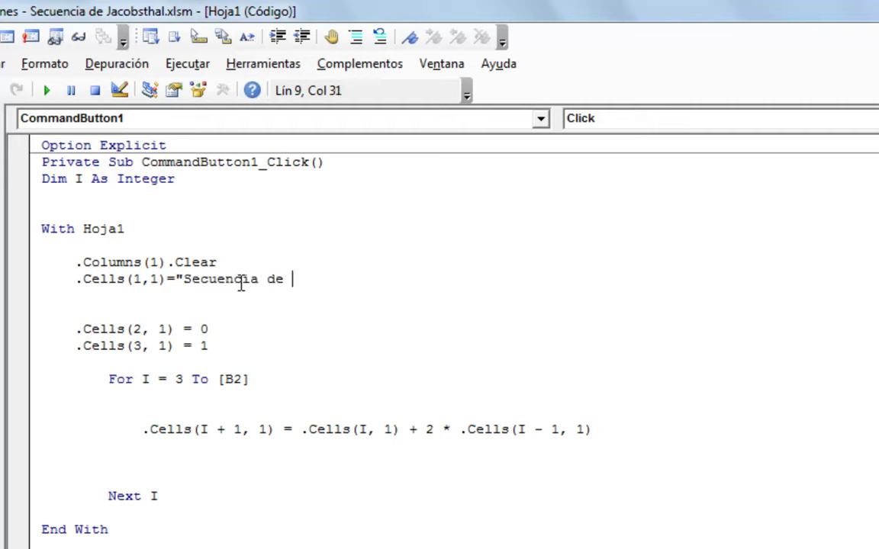
text(Jacob)
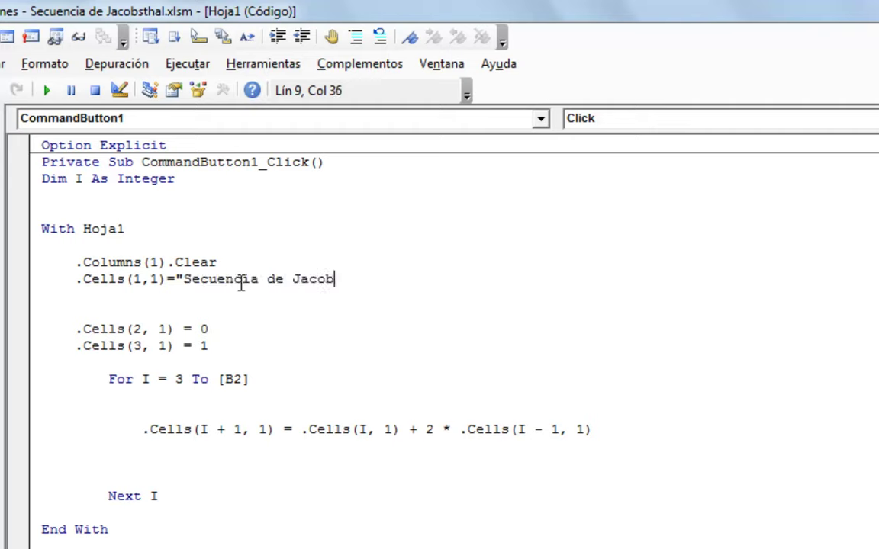
text(stha)
text(l)
key(Down)
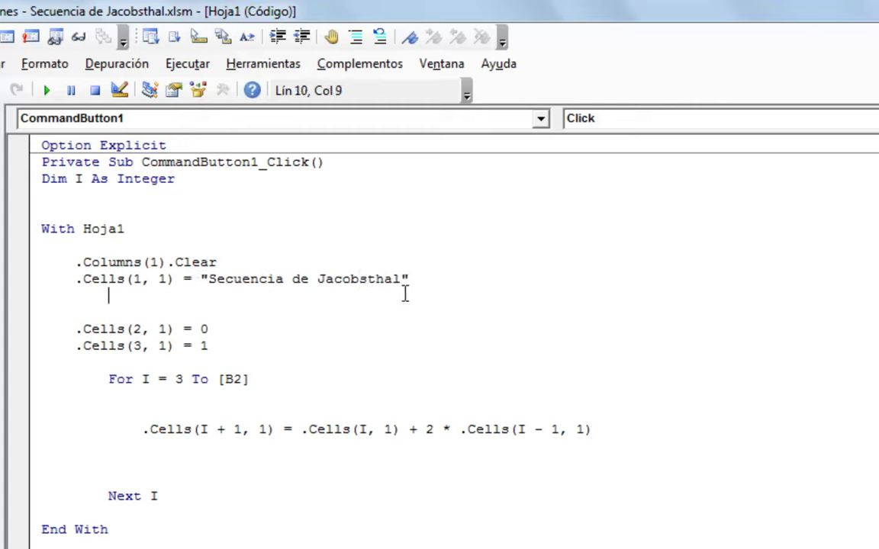
- Add a line giving .Cells(1, 1) a vbBlue interior, bold font and font size 14
key(BackSpace)
click(74, 279)
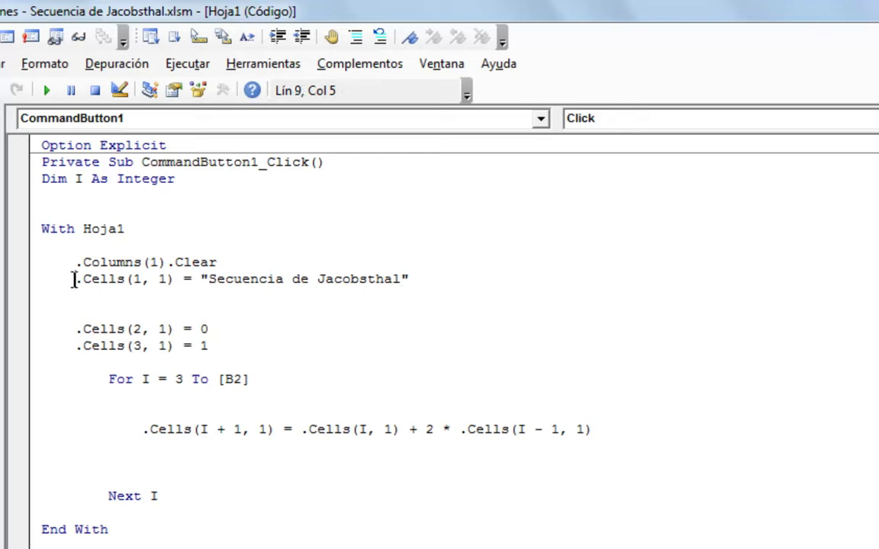
drag(74, 279, 169, 282)
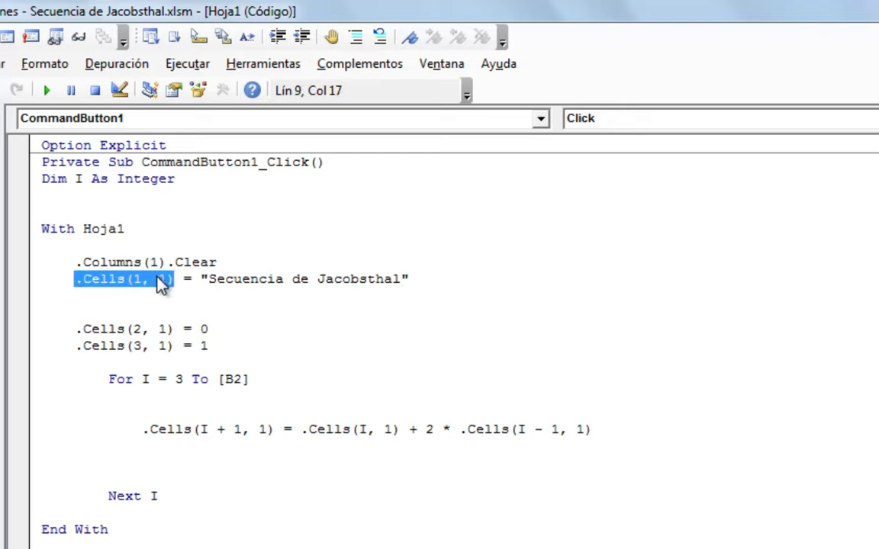
right_click(163, 281)
click(202, 313)
click(115, 298)
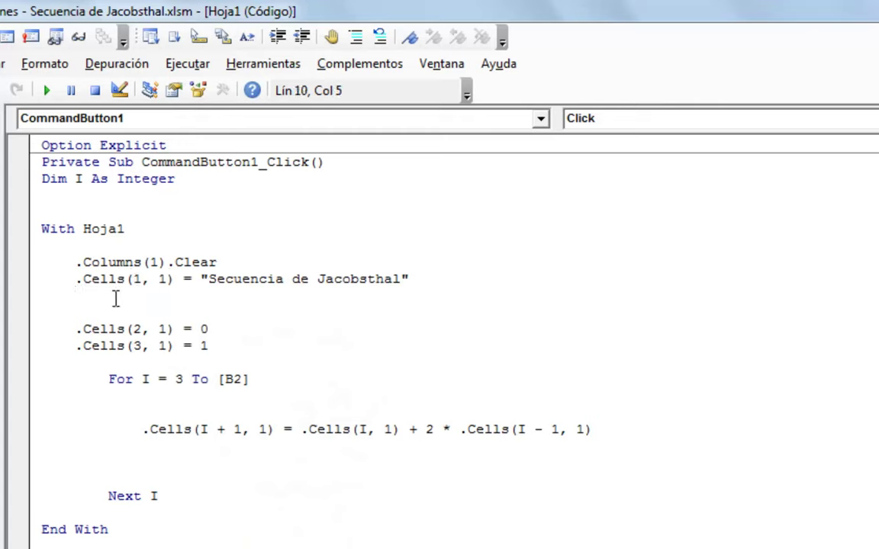
key(ctrl+v)
text(.)
text(interior)
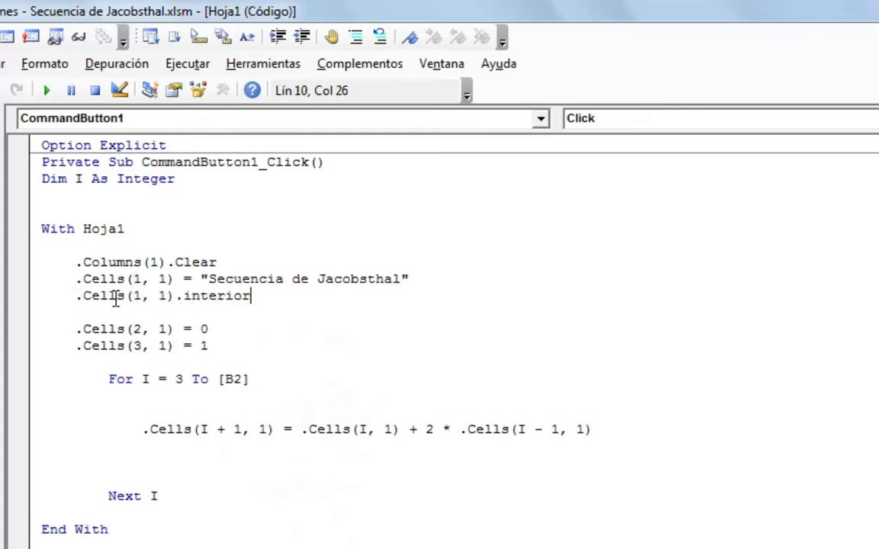
text(.color)
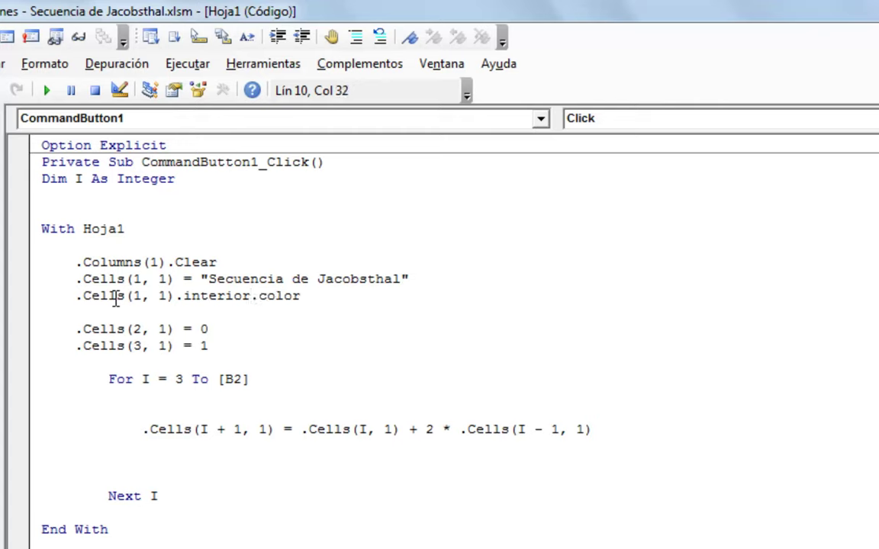
text(=vb)
text(bu)
key(BackSpace)
text(l)
text(ue)
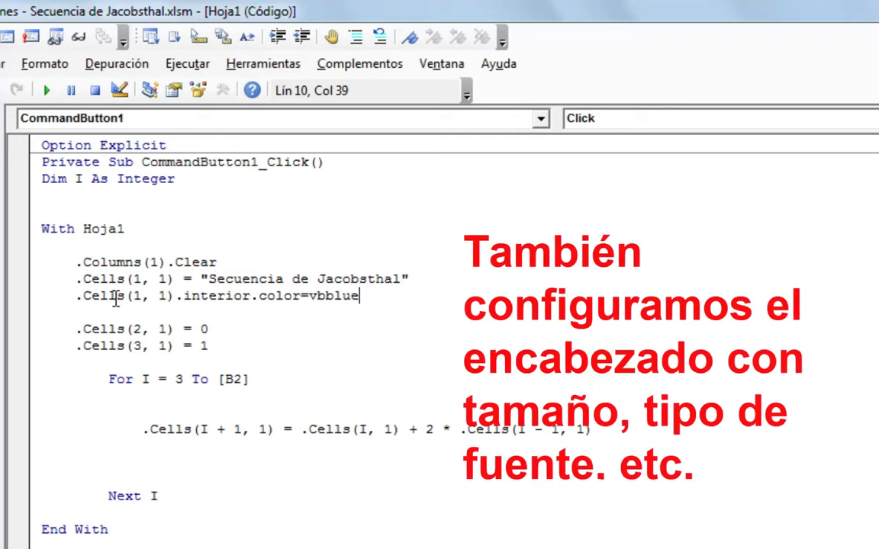
text(:.Cells(1, 1).)
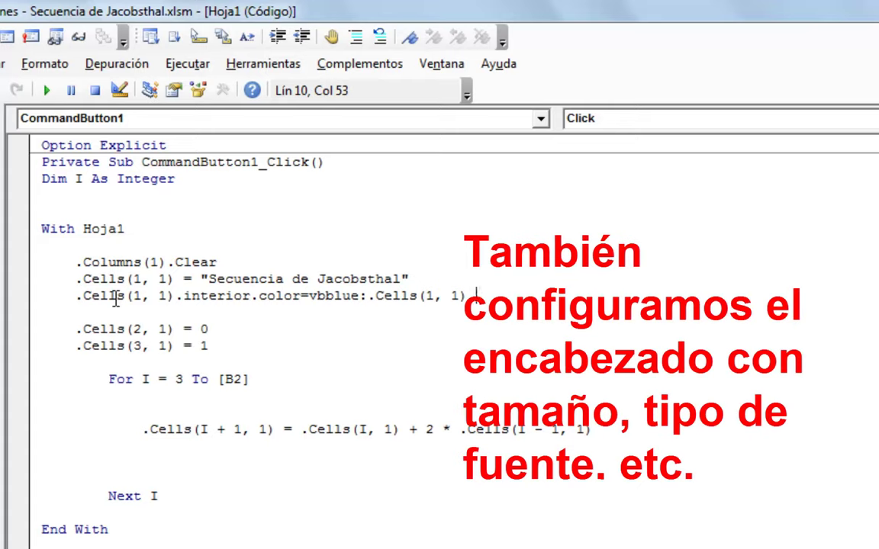
text(fo)
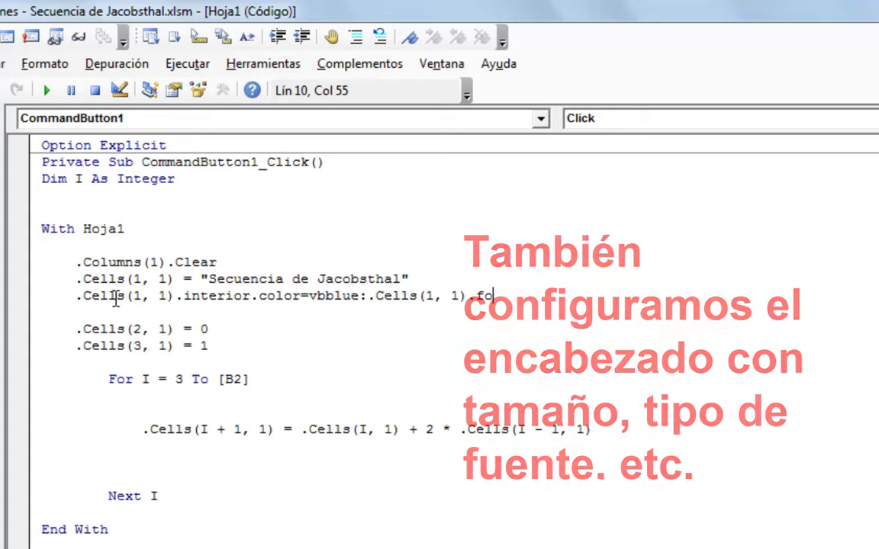
text(nt.)
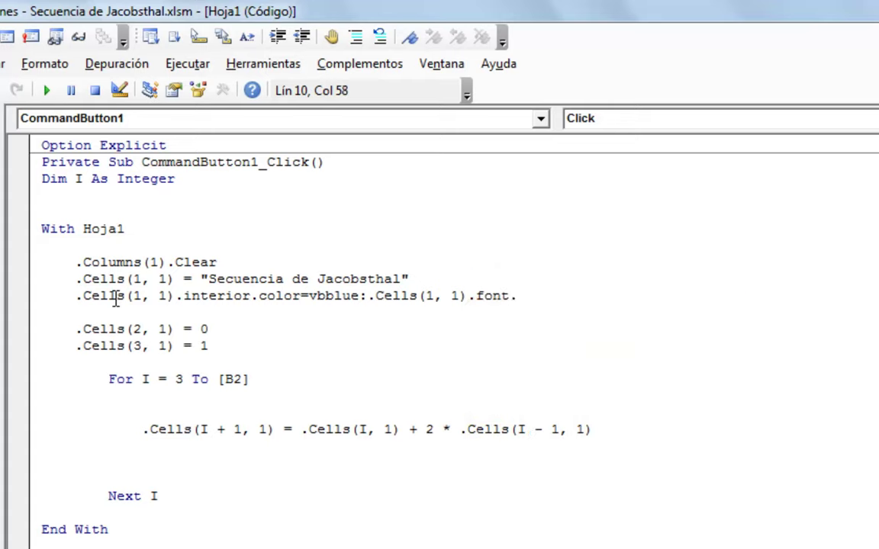
text(b)
text(old=tr)
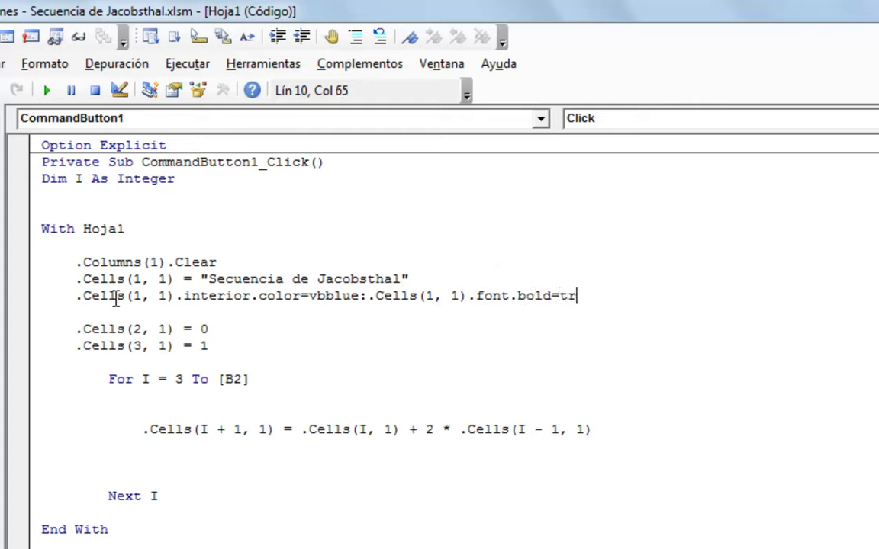
text(ue:)
text(.Cells(1, 1).)
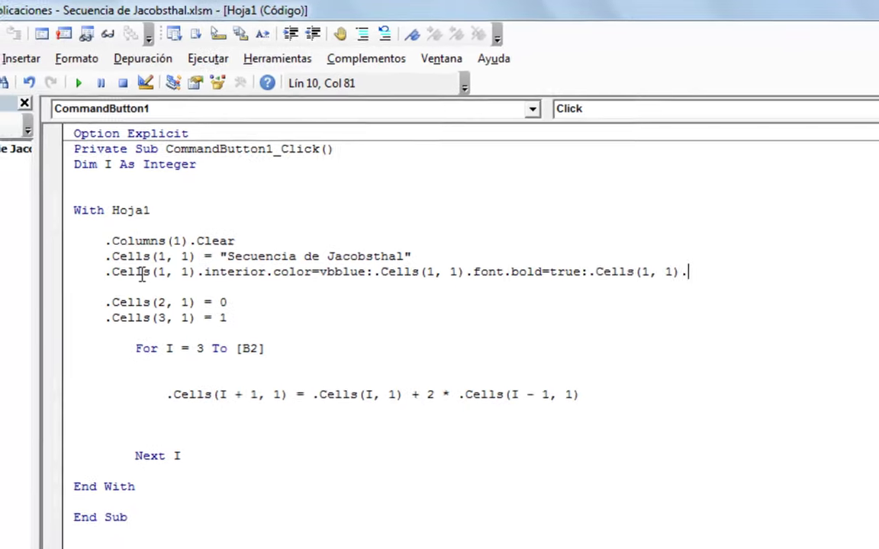
text(font.si)
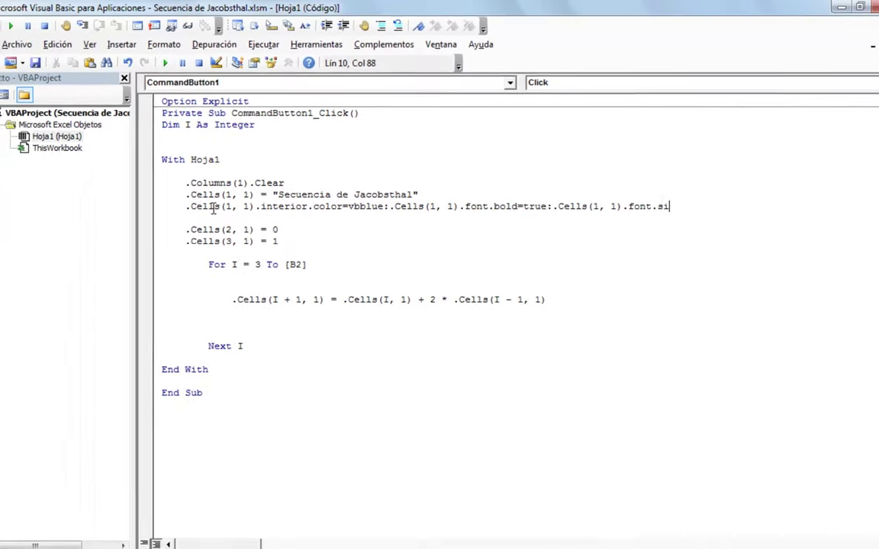
text(ze=14)
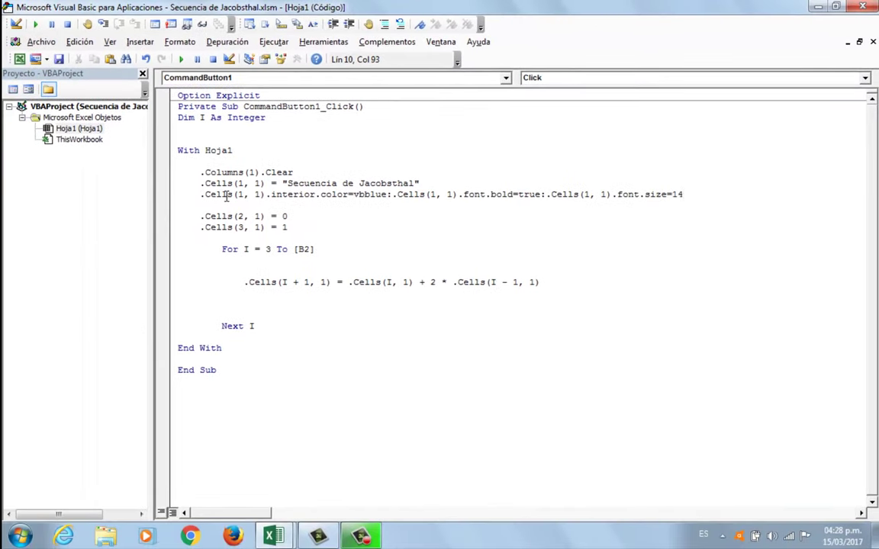
key(Return)
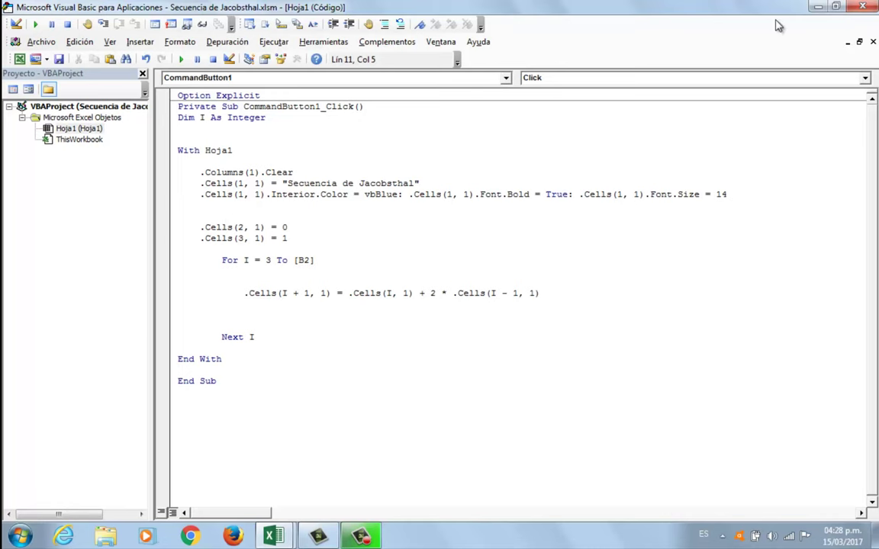
- Step through the macro until A1 is blue and bold and A2:A6 show 0, 1, 1, 3, 5, then reset
double_click(755, 8)
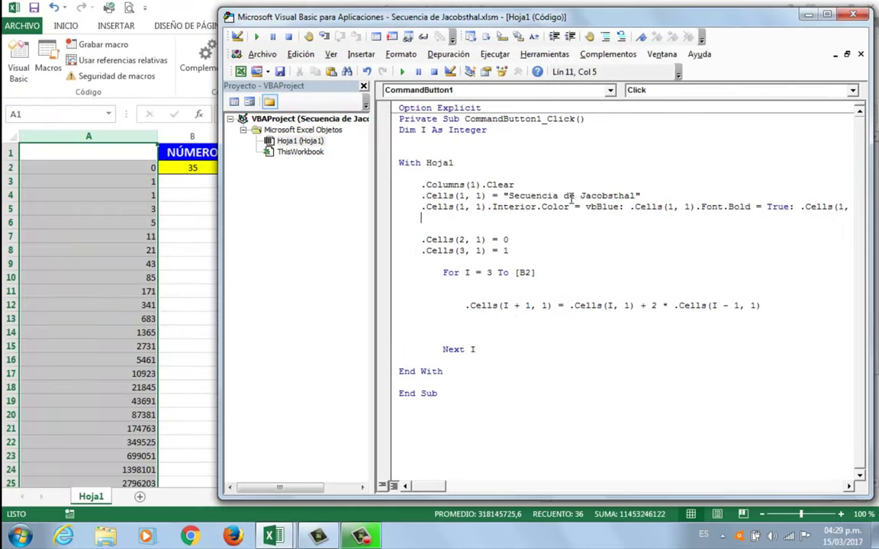
key(F8)
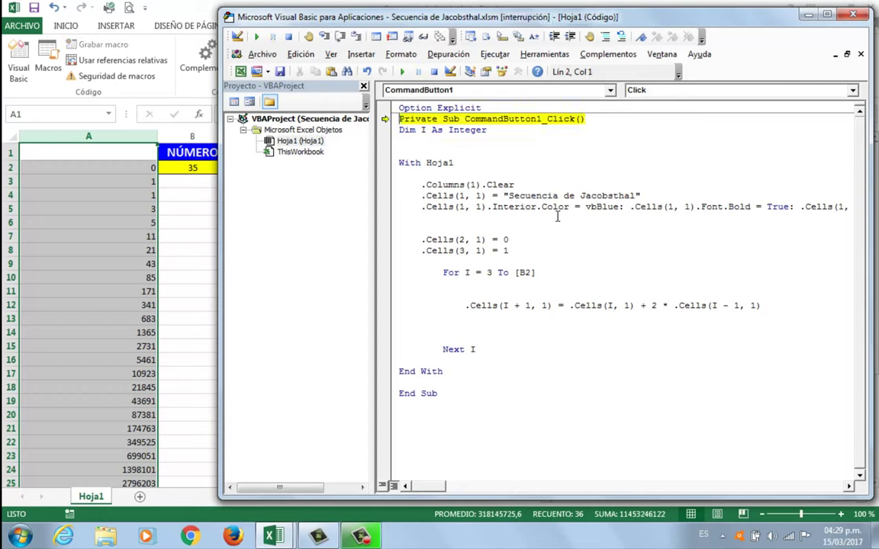
key(F8)
key(F8)
key(F8)
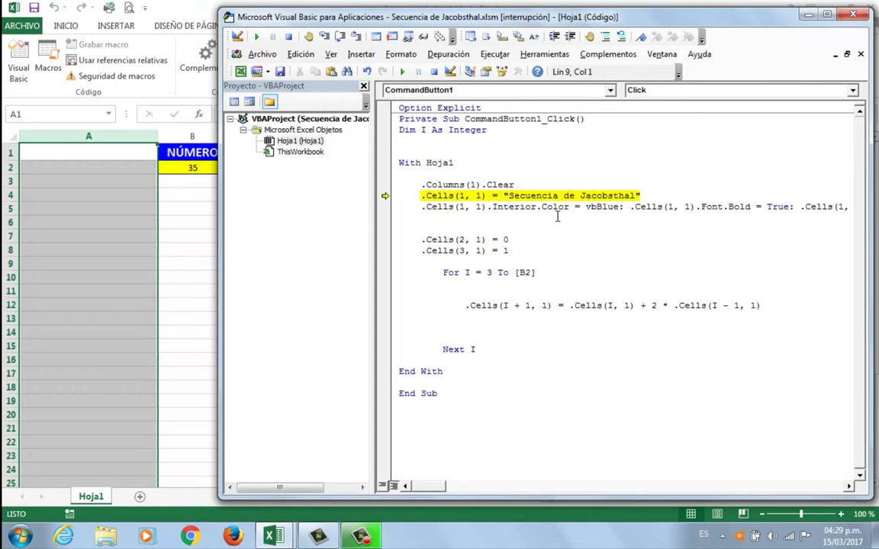
key(F8)
key(F8)
key(F8)
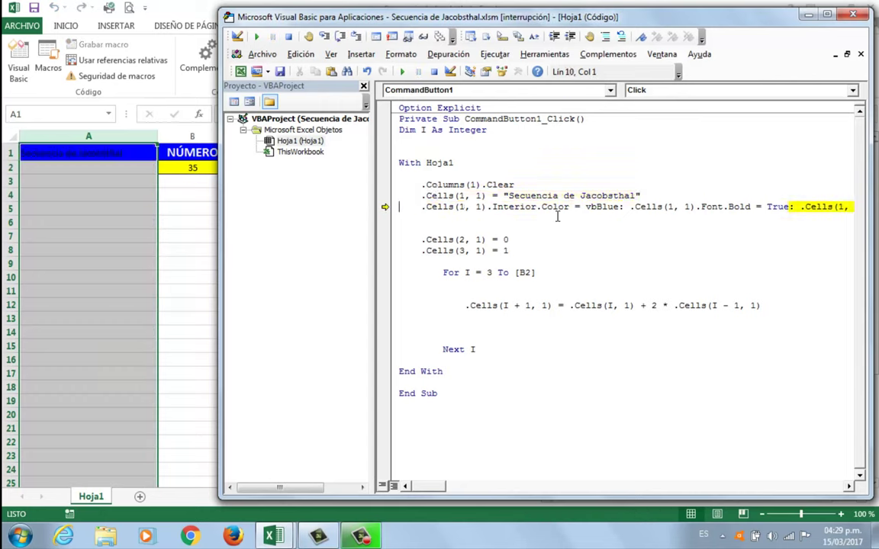
key(F8)
key(F8)
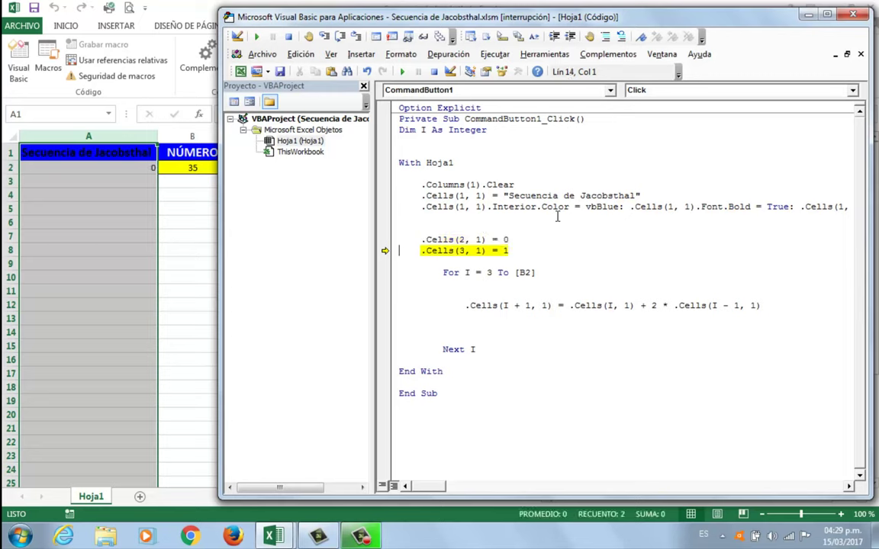
key(F8)
key(F8)
key(F8)
key(F8)
key(F8)
key(F8)
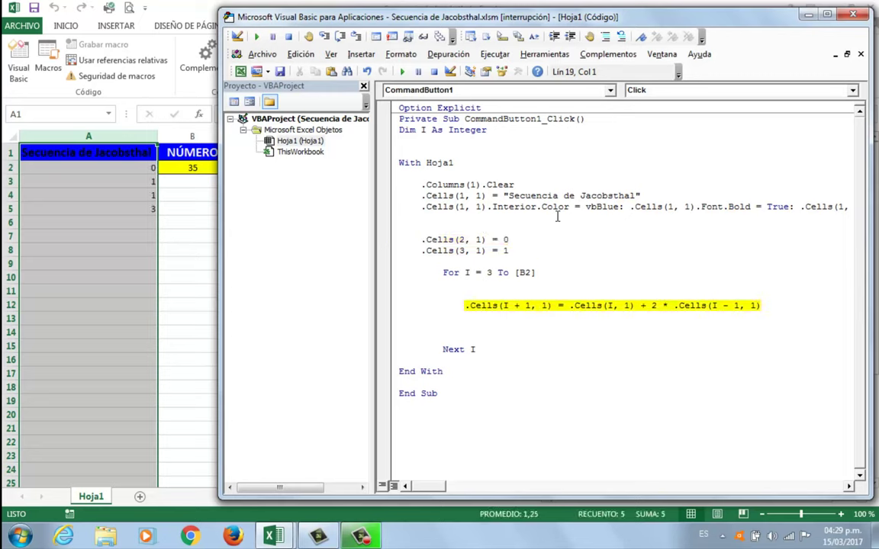
key(F8)
key(F8)
click(433, 71)
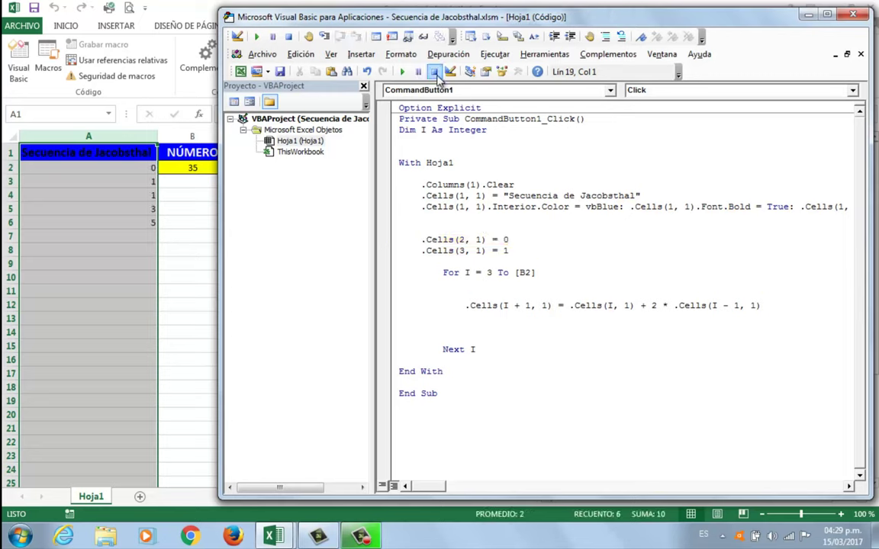
double_click(745, 17)
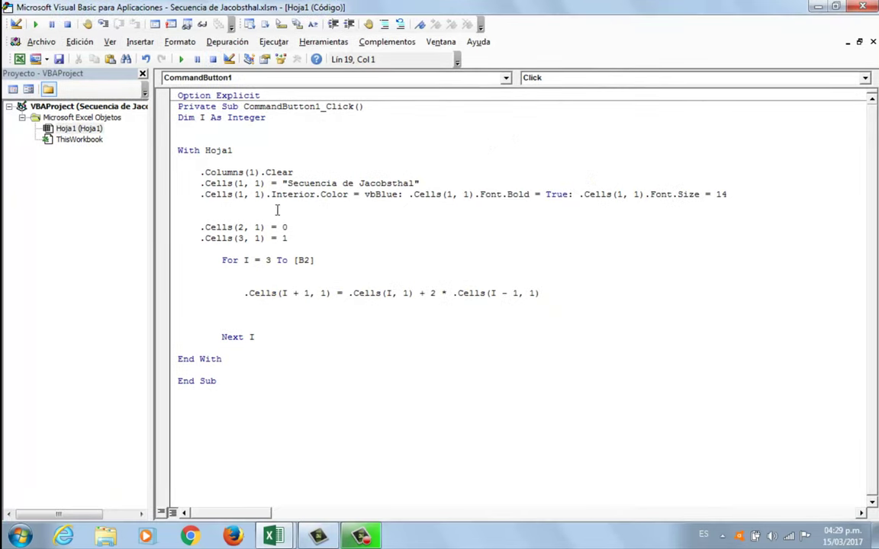
- Put Font.Size on its own line, append .Cells(1, 1).Font.Color = vbWhite, and delete the blank line
click(571, 195)
key(Delete)
key(Delete)
key(Return)
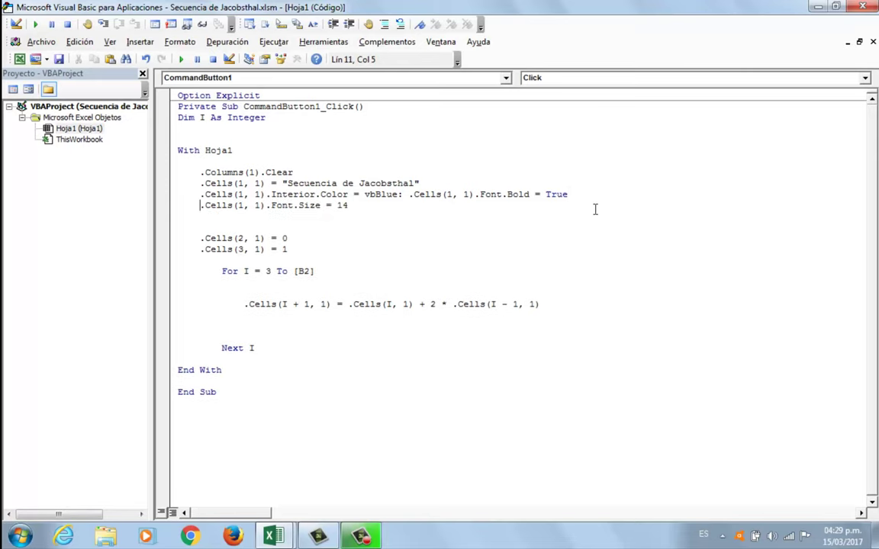
key(Right)
key(Right)
key(Right)
key(Right)
key(Right)
key(Right)
text(.Cells(1, 1).fon)
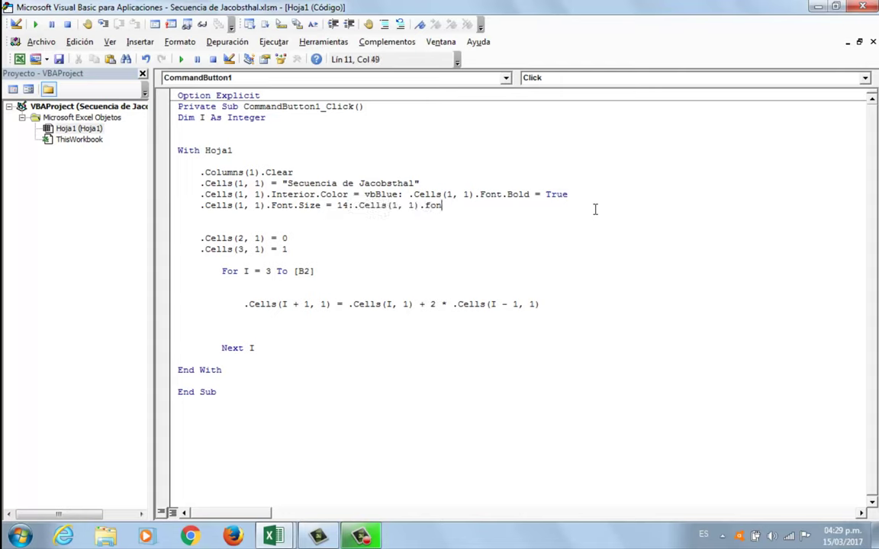
text(t.color=)
text(vbwhite)
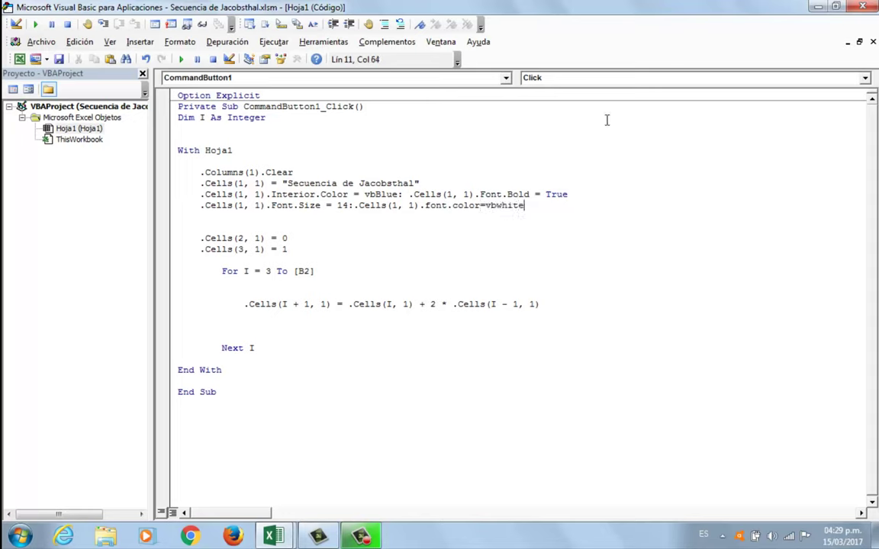
key(Return)
key(BackSpace)
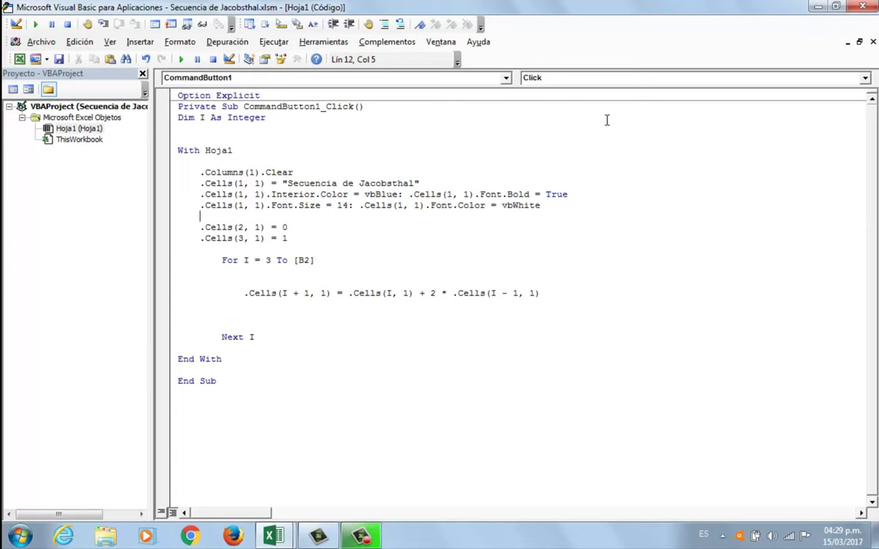
key(BackSpace)
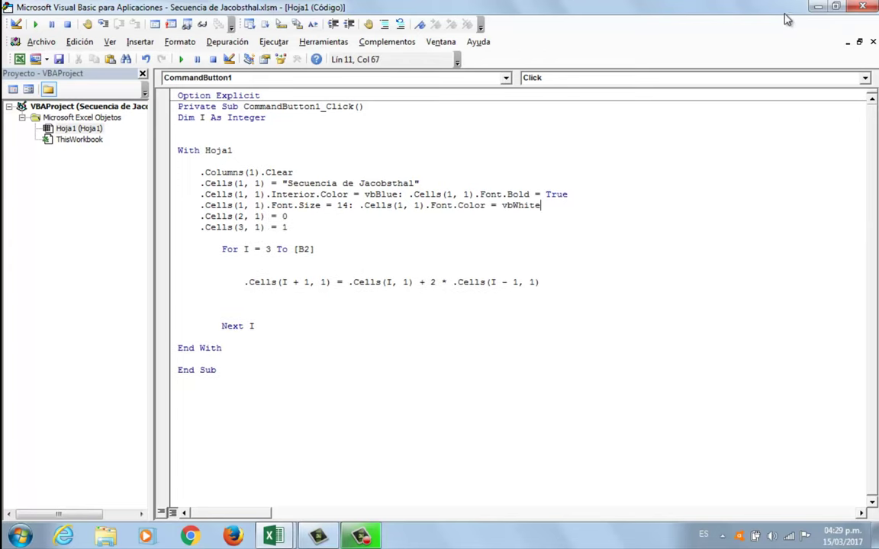
- Step through the revised macro, producing a white-on-blue A1 heading and values down to 1365 in A14
click(835, 14)
key(F8)
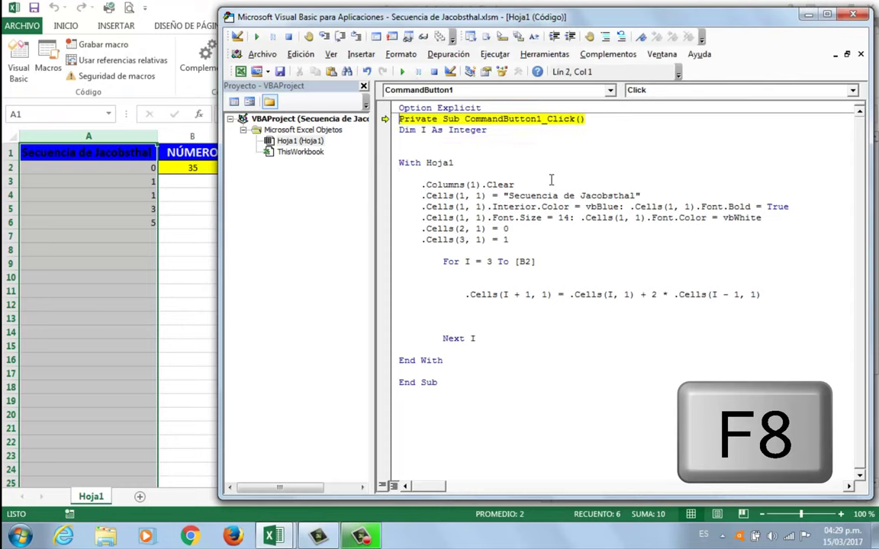
key(F8)
key(F8)
key(F8)
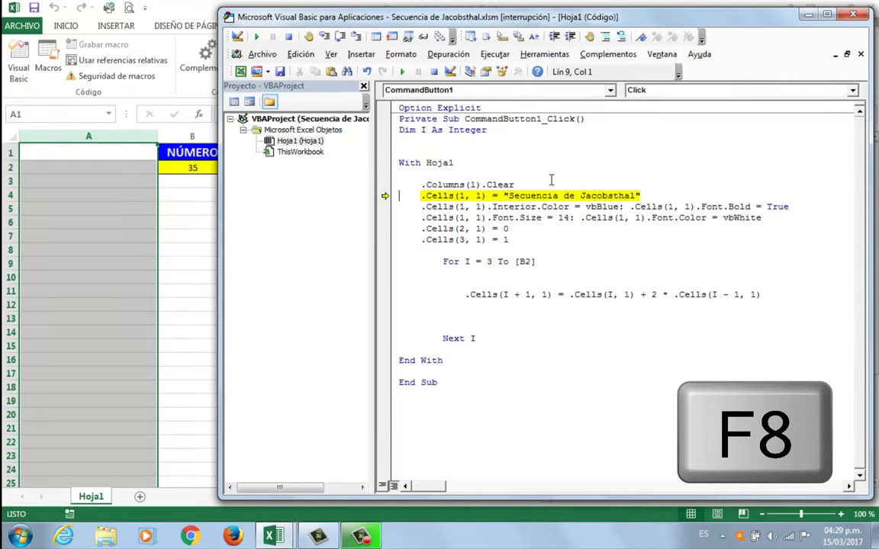
key(F8)
key(F8)
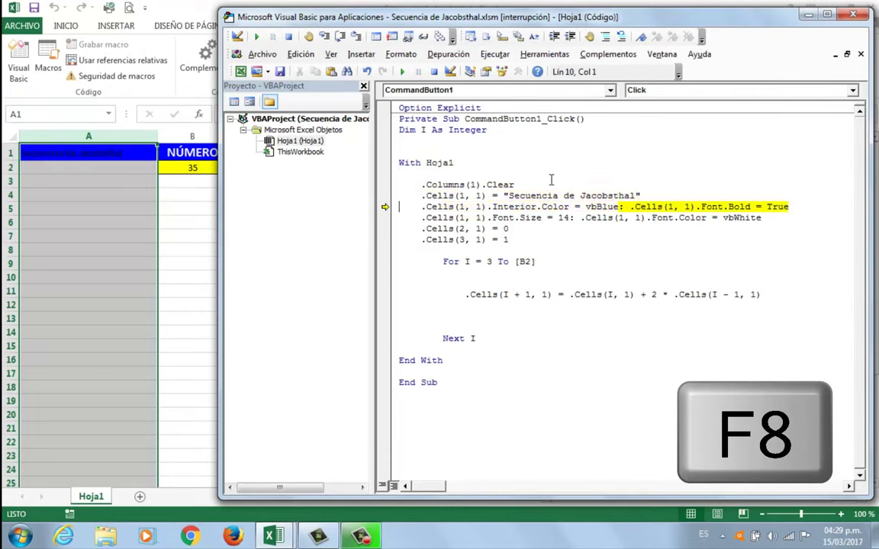
key(F8)
key(F8)
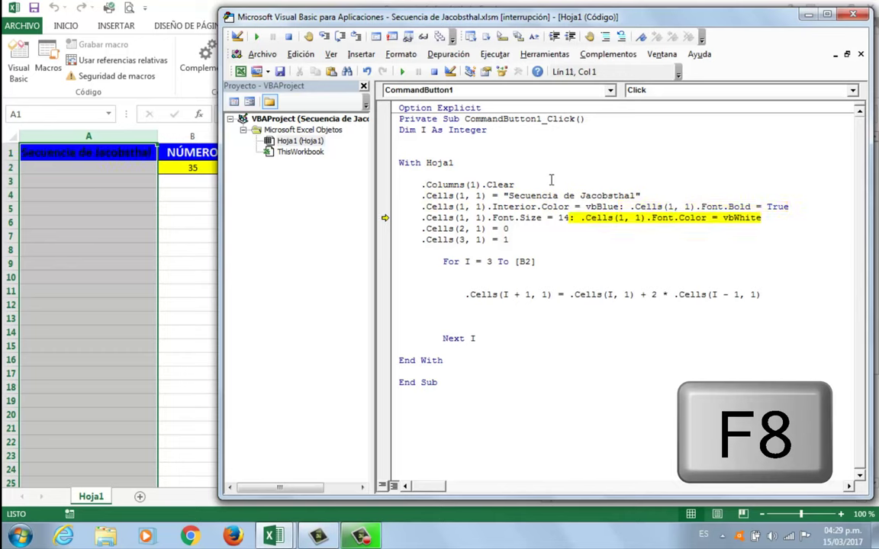
key(F8)
key(F8)
key(F8)
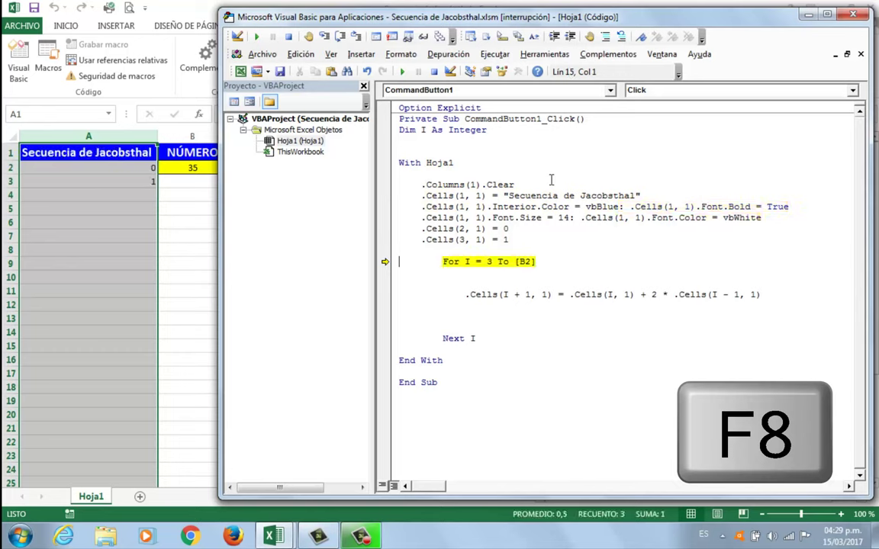
key(F8)
key(F8)
key(F8)
key(F8)
key(F8)
key(F8)
key(F8)
key(F8)
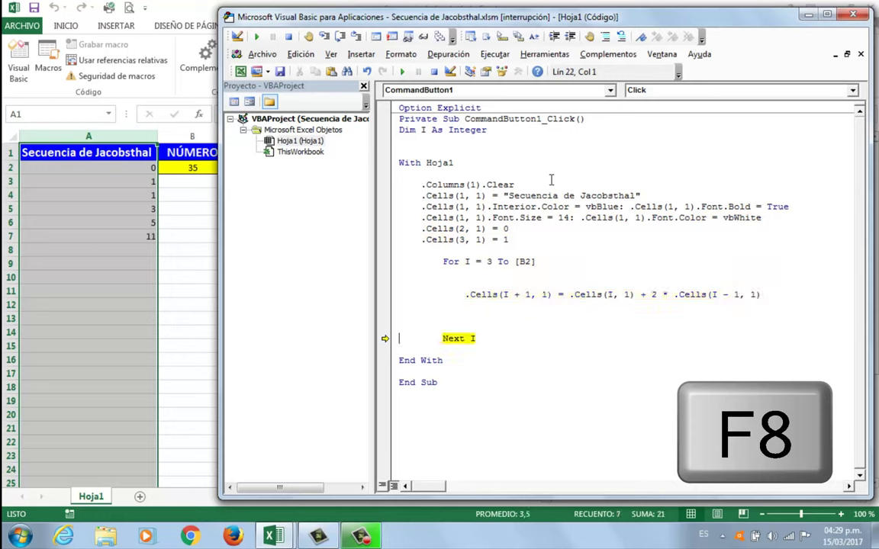
key(F8)
key(F8)
key(F8)
key(F8)
key(F8)
key(F8)
key(F8)
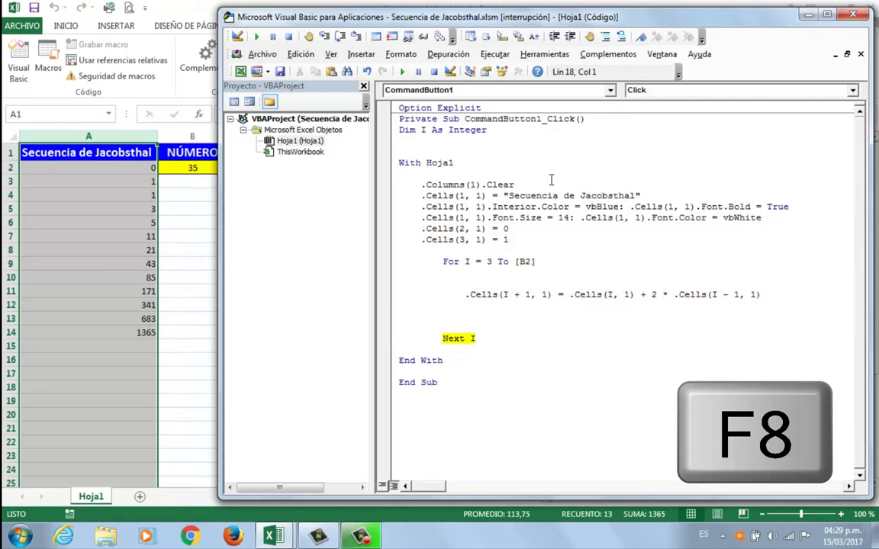
key(F8)
key(F8)
key(F8)
- Stop the macro run and go back to the worksheet, selecting cell A1
click(405, 71)
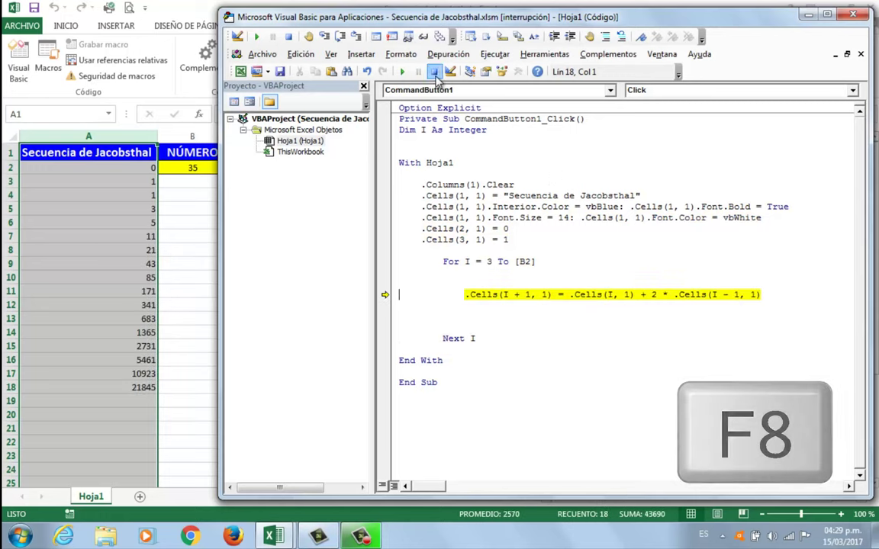
double_click(728, 15)
click(869, 6)
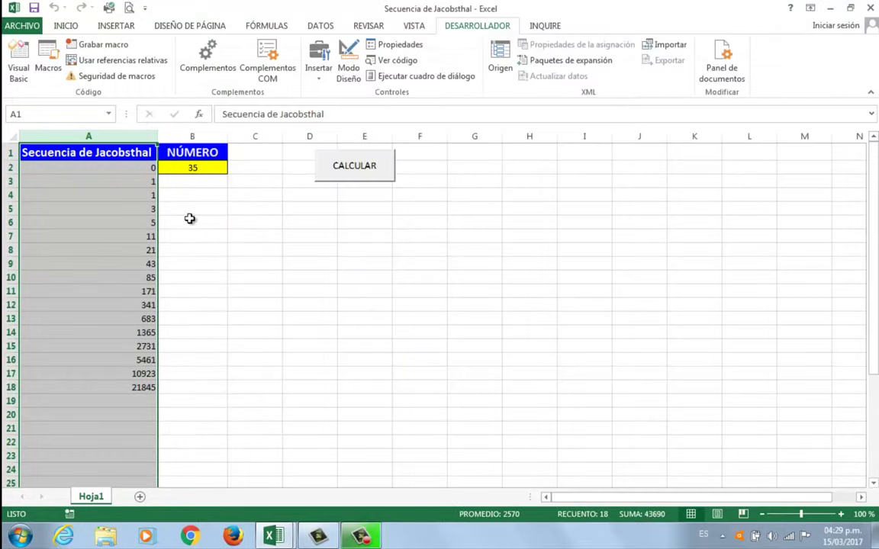
drag(132, 178, 150, 179)
click(122, 150)
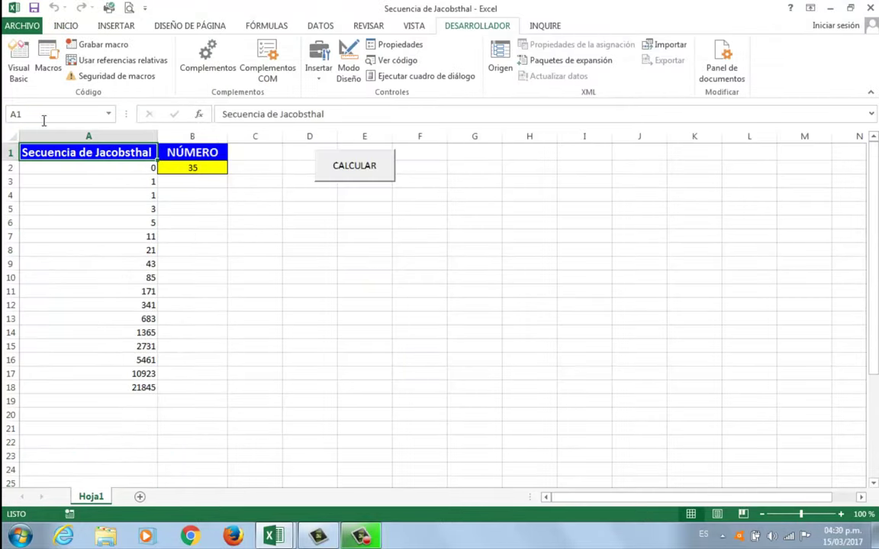
- Replace the heading string on line 9 with 'SECUENCIA DE JACOBSTHAL'
click(19, 65)
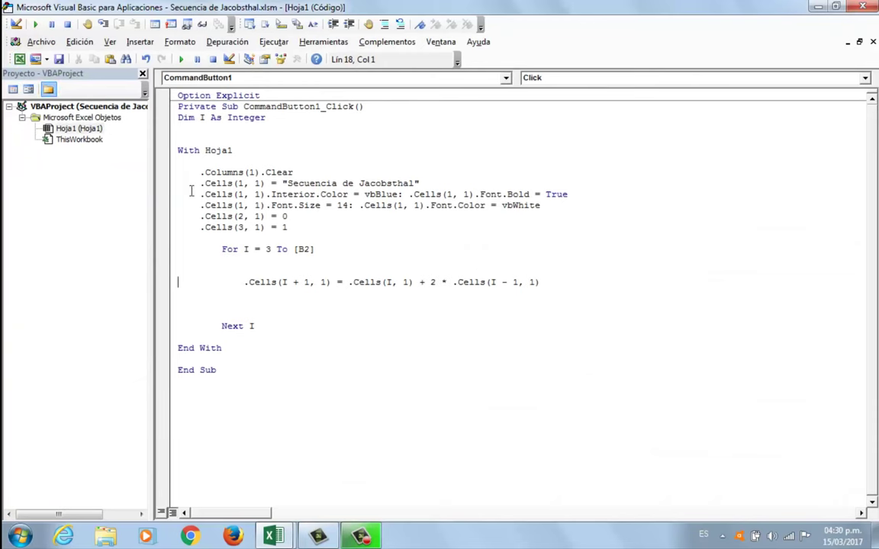
click(415, 183)
drag(414, 183, 288, 183)
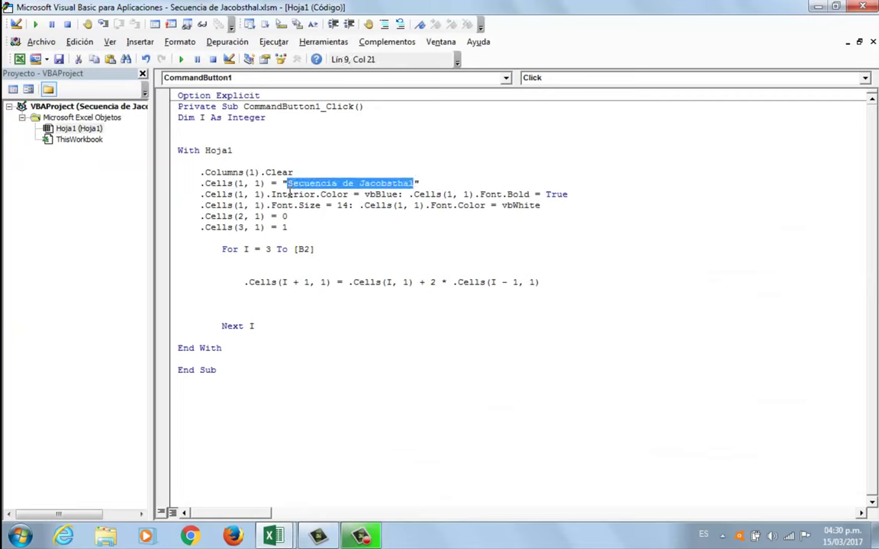
text(SECUENCI)
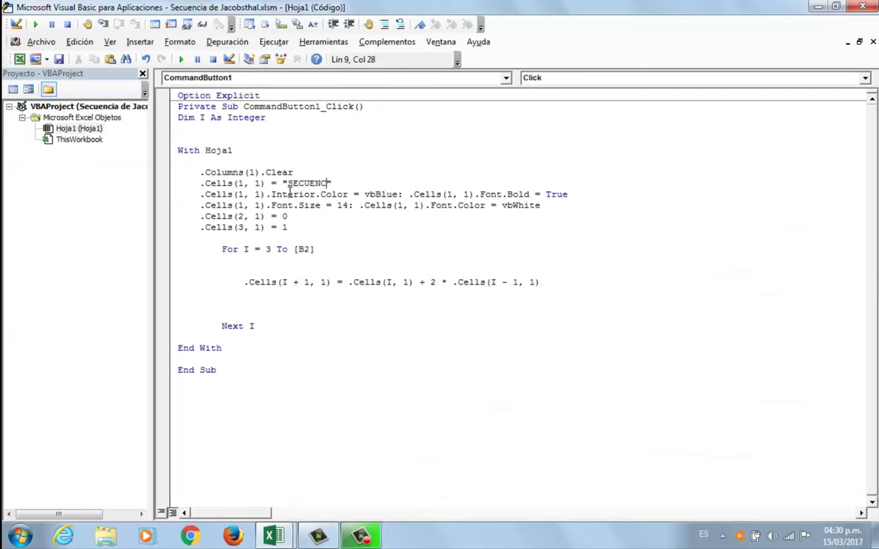
text(A DE JA)
text(COB)
text(STHA)
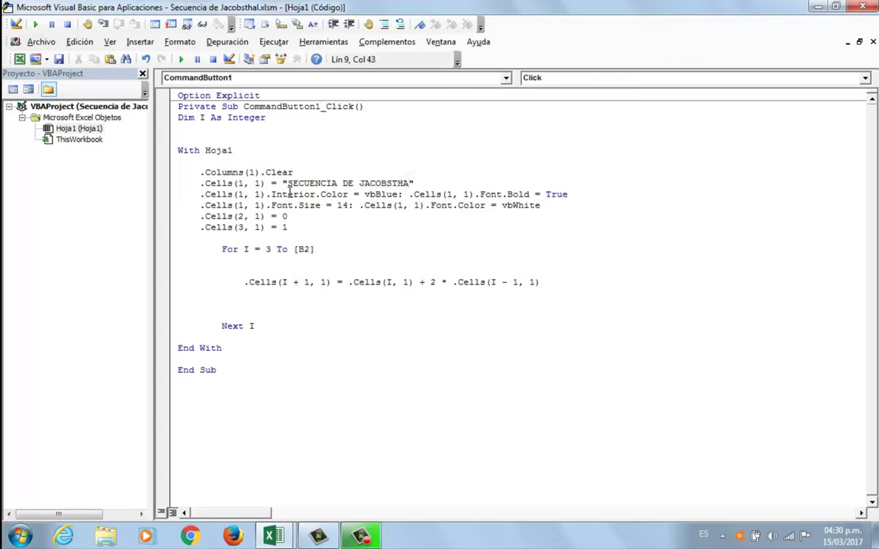
text(L)
key(Down)
- Enter 47 in B2 and rerun CALCULAR to extend column A under the uppercase heading
click(817, 7)
click(353, 226)
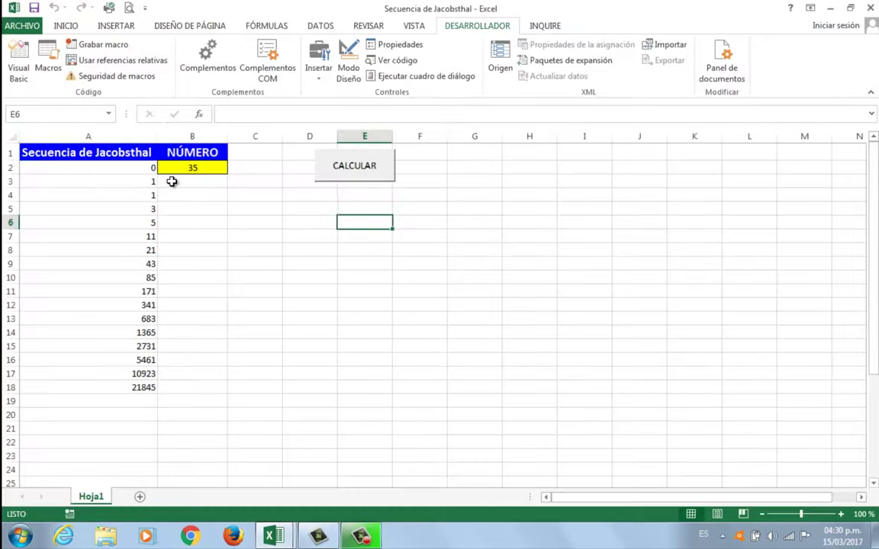
click(198, 168)
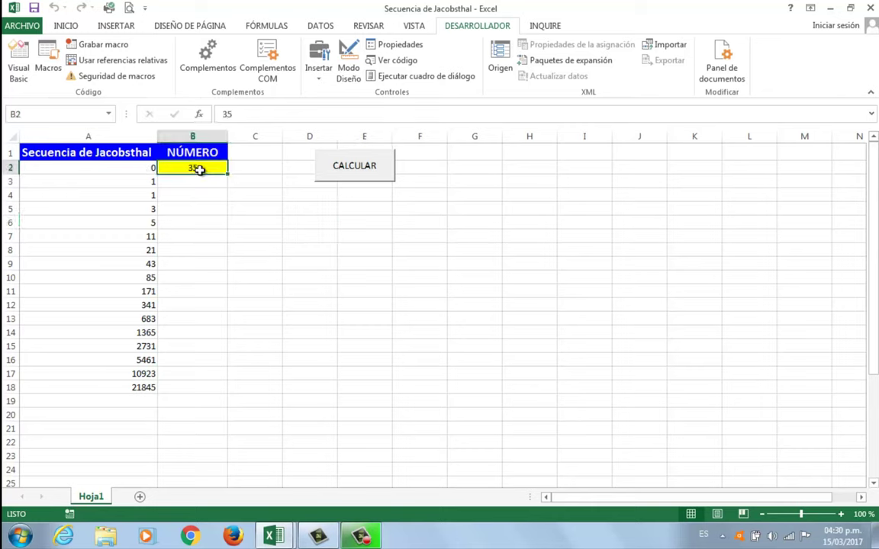
text(47)
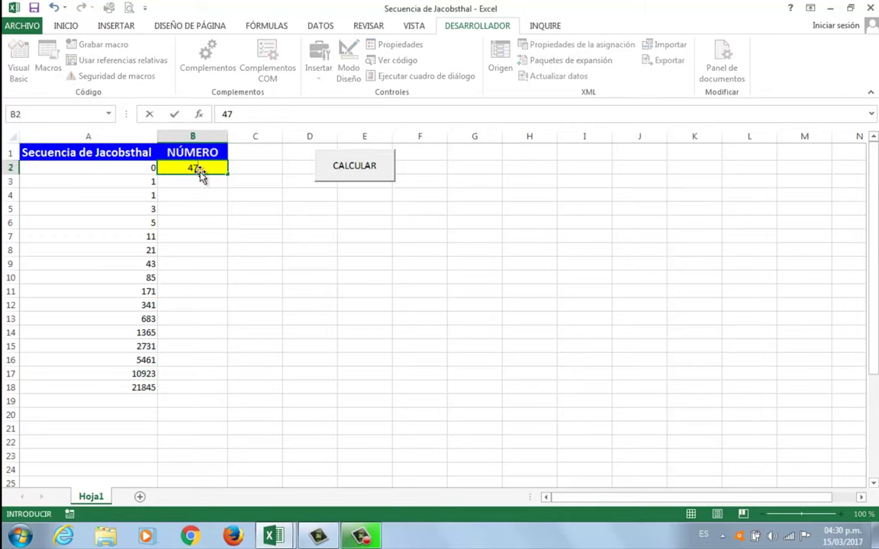
key(Return)
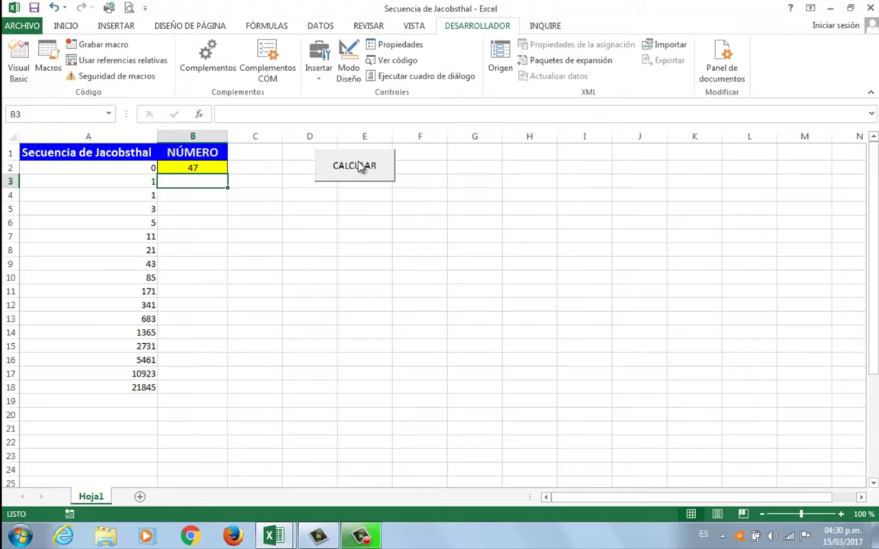
click(359, 166)
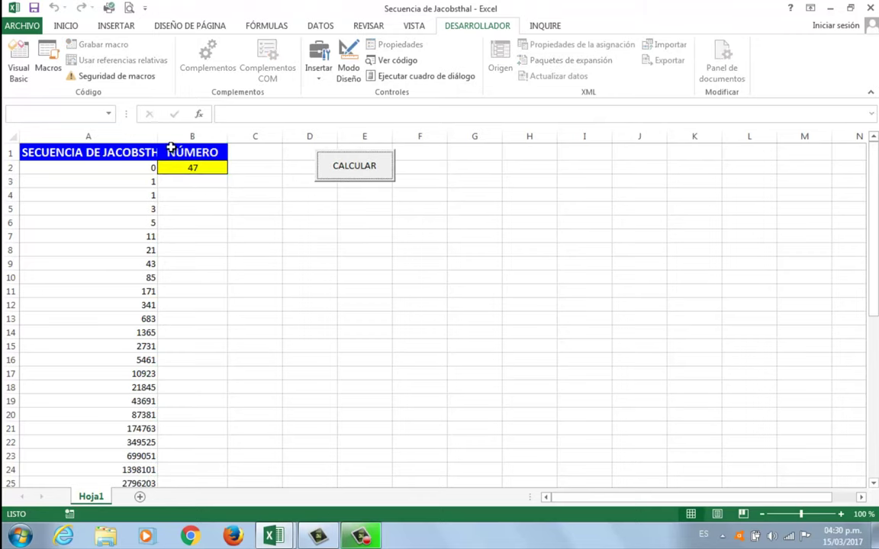
click(20, 63)
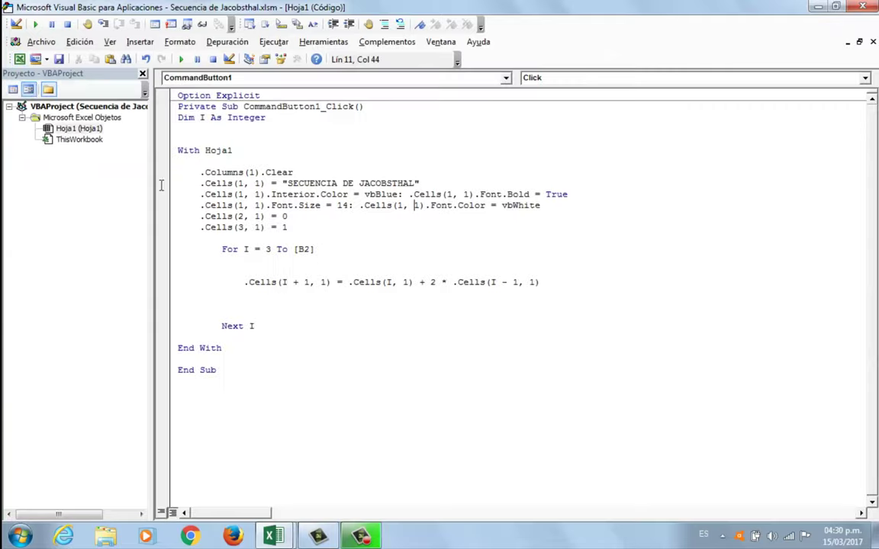
- Add an indented '.Columns(1).AutoFit' line after 'Next I' and minimize the VBA editor
click(272, 325)
key(Return)
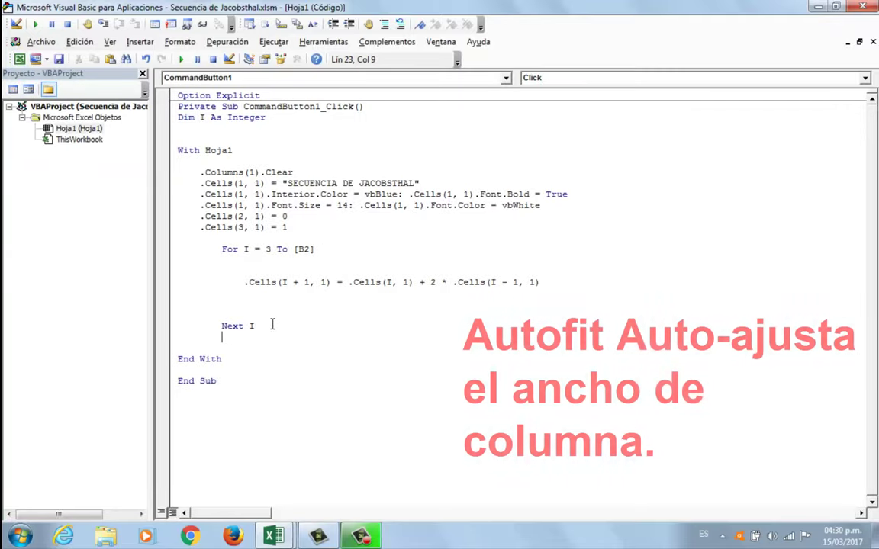
key(Tab)
text(.COL)
key(Tab)
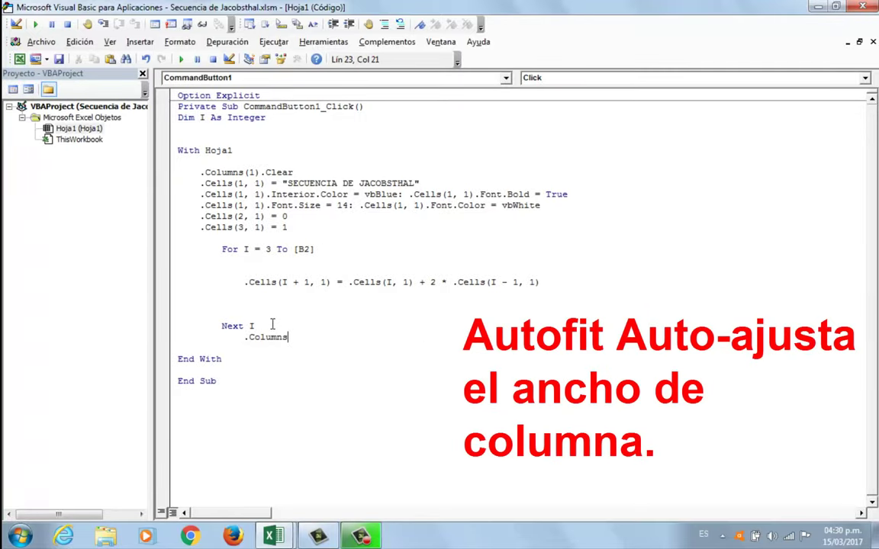
text((1)
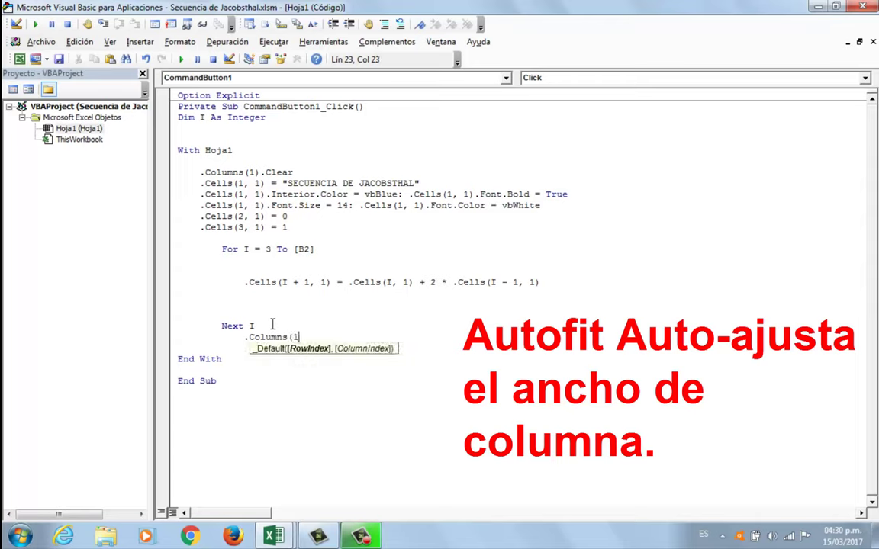
text().)
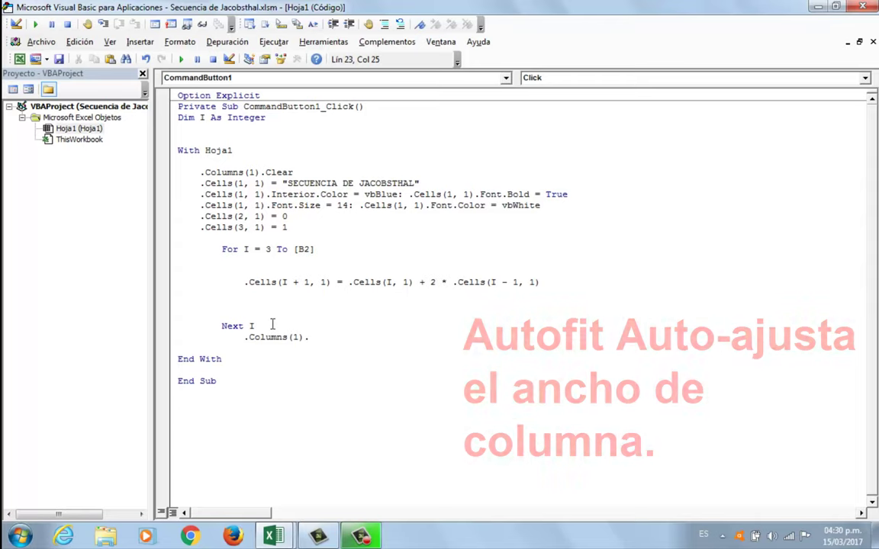
text(AUT)
key(BackSpace)
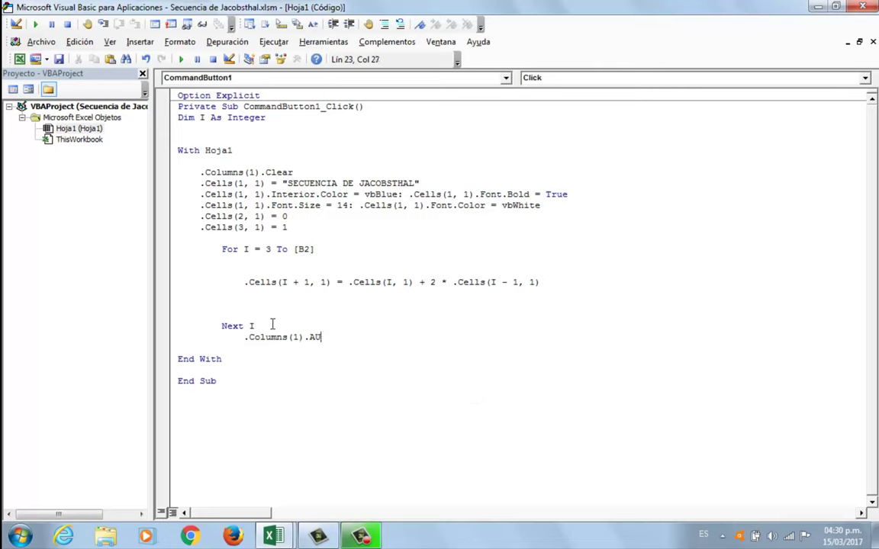
text(TOFIT)
key(Down)
click(360, 336)
click(817, 6)
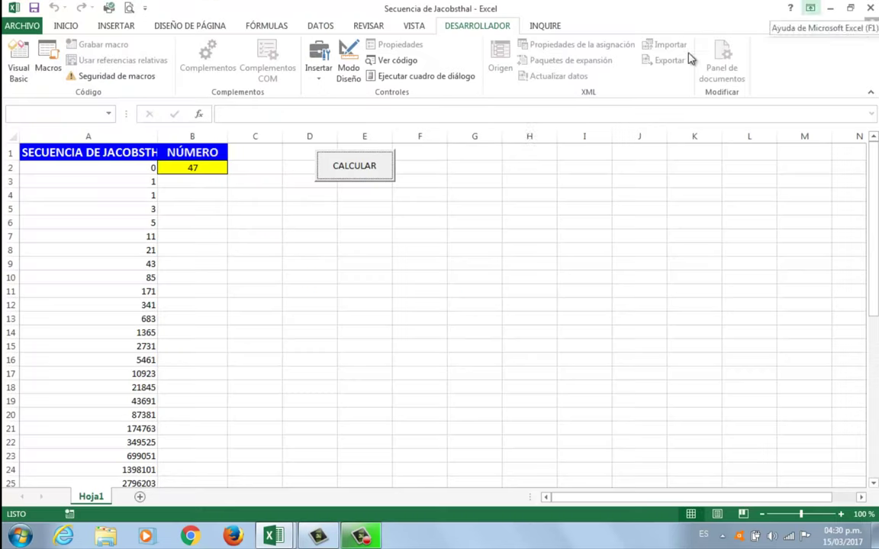
- Turn on Modo Diseño and open the CALCULAR button's code with Ver código
click(348, 64)
right_click(355, 171)
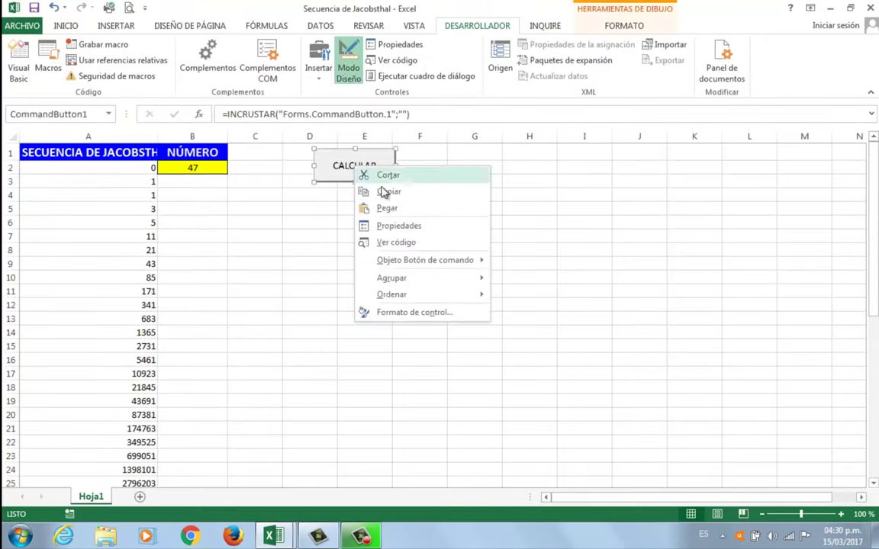
click(362, 216)
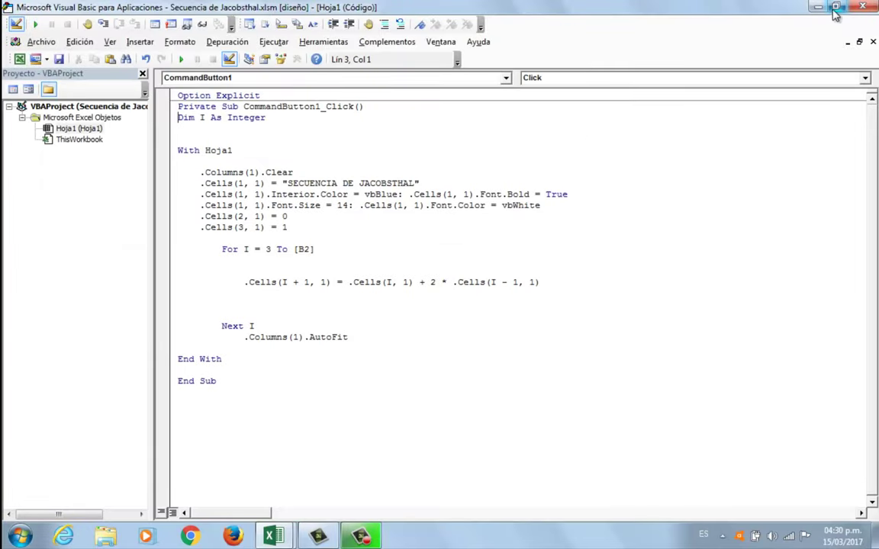
- Restore the VBA editor to a smaller window beside the sheet and narrow the Project pane
double_click(752, 7)
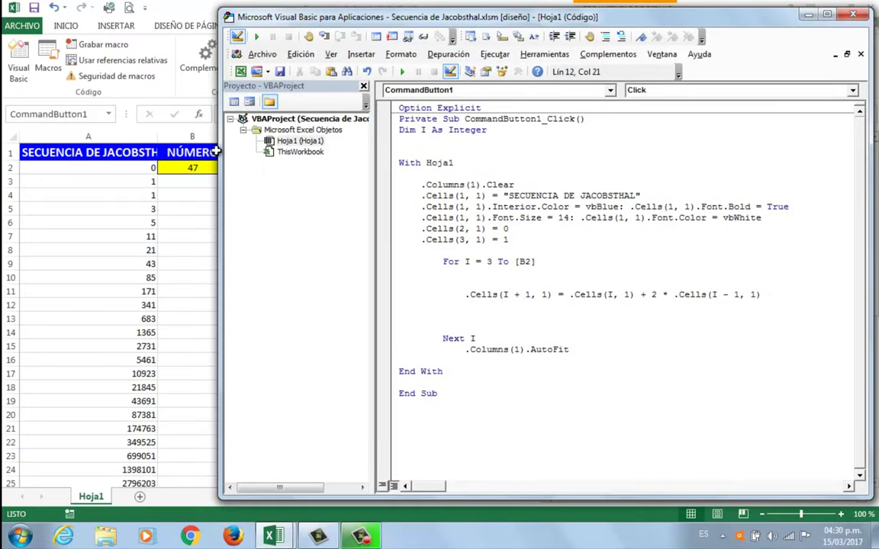
drag(222, 148, 297, 159)
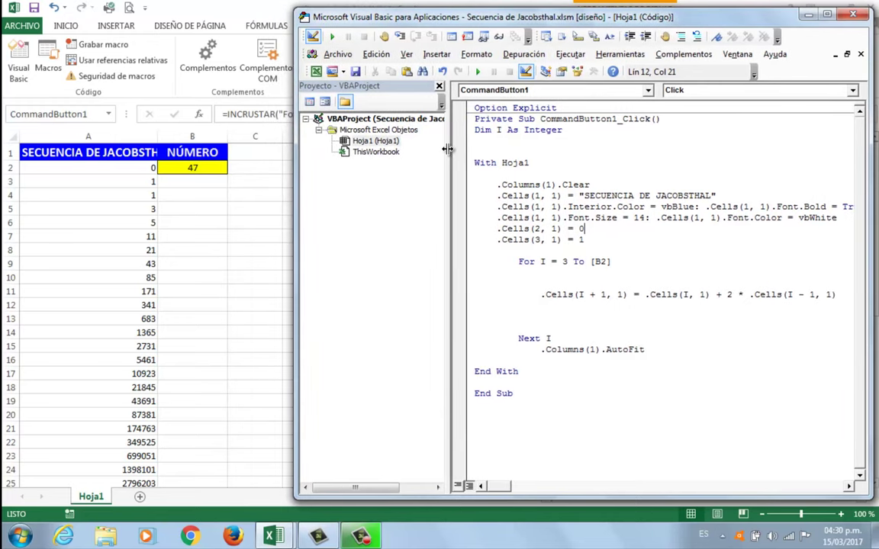
drag(448, 149, 393, 167)
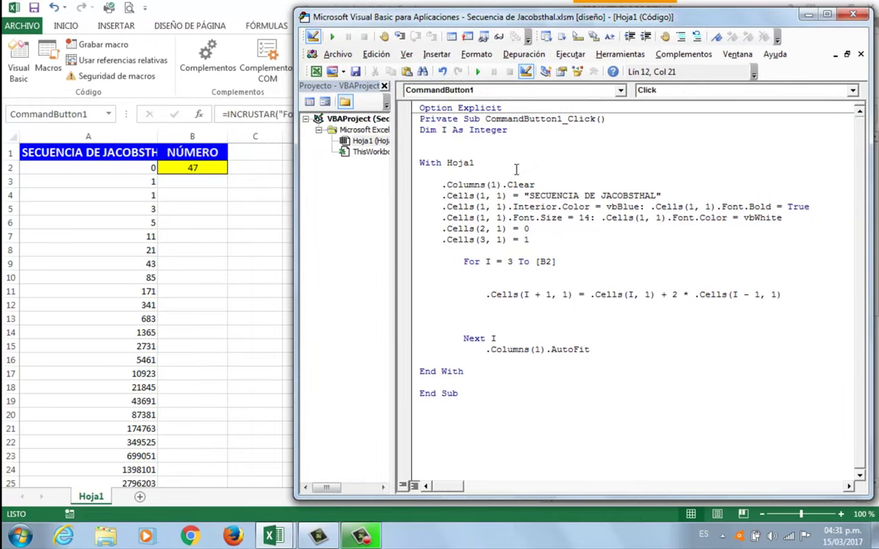
click(521, 169)
- Step through the CALCULAR macro with F8, through the loop and AutoFit line, to End Sub
key(F8)
key(F8)
key(F8)
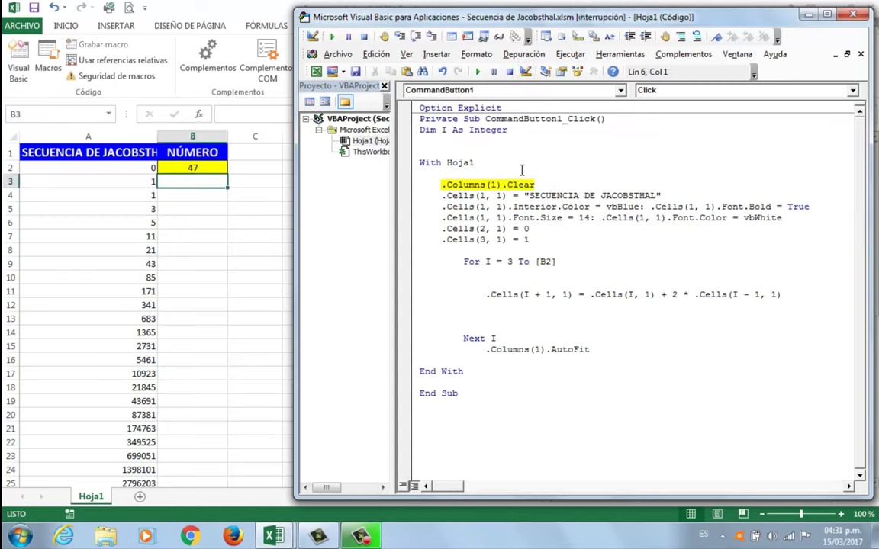
key(F8)
key(F8)
key(F8)
key(F8)
key(F8)
key(F8)
key(F8)
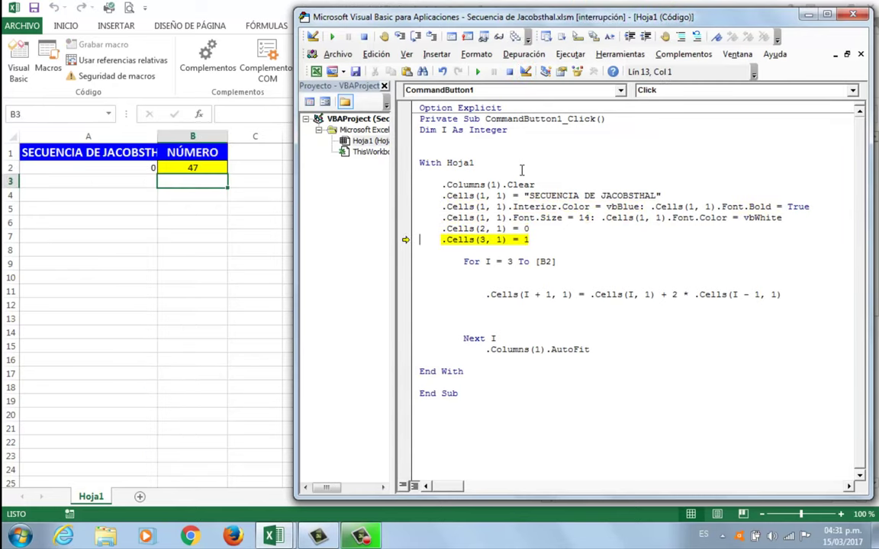
key(F8)
key(F8)
key(F8)
key(F8)
key(F8)
key(F8)
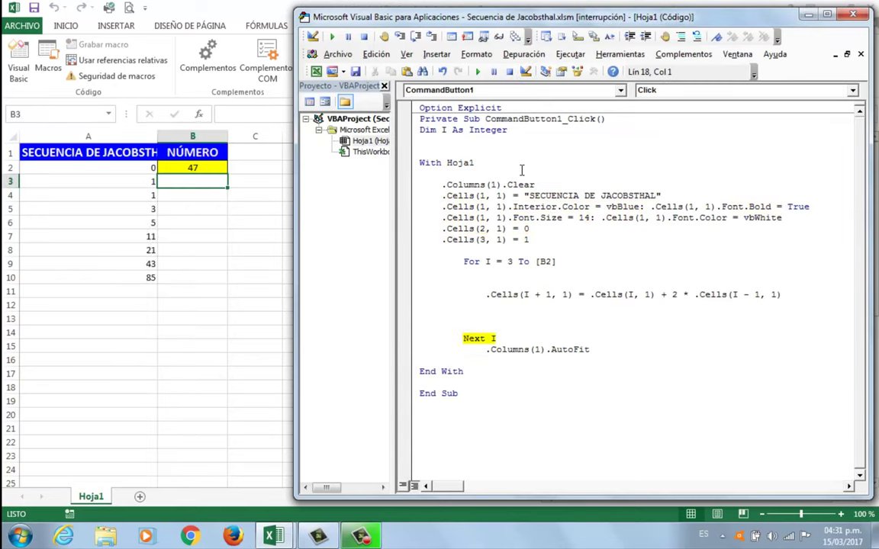
key(F8)
key(F8)
key(F8)
key(F8)
key(F8)
key(F8)
key(F8)
key(F8)
key(F8)
key(F8)
key(F8)
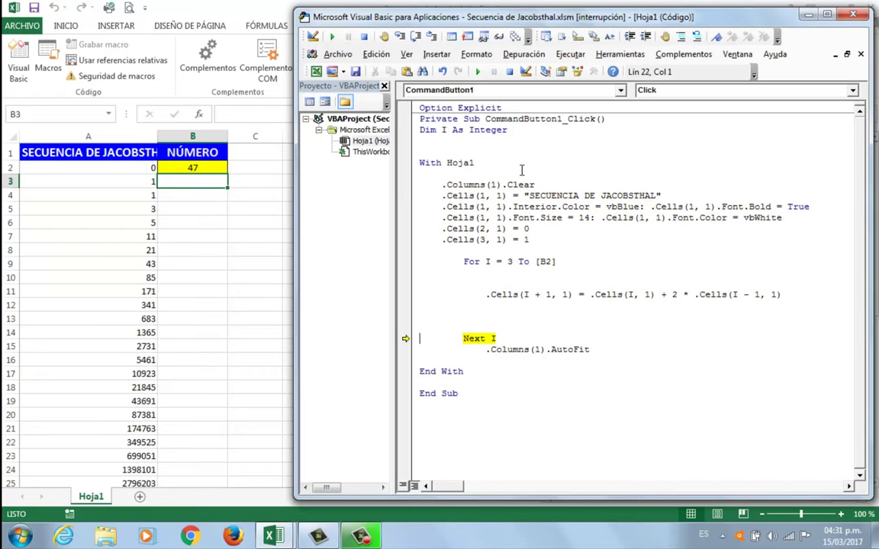
key(F8)
key(F8)
key(F8)
key(F8)
key(F8)
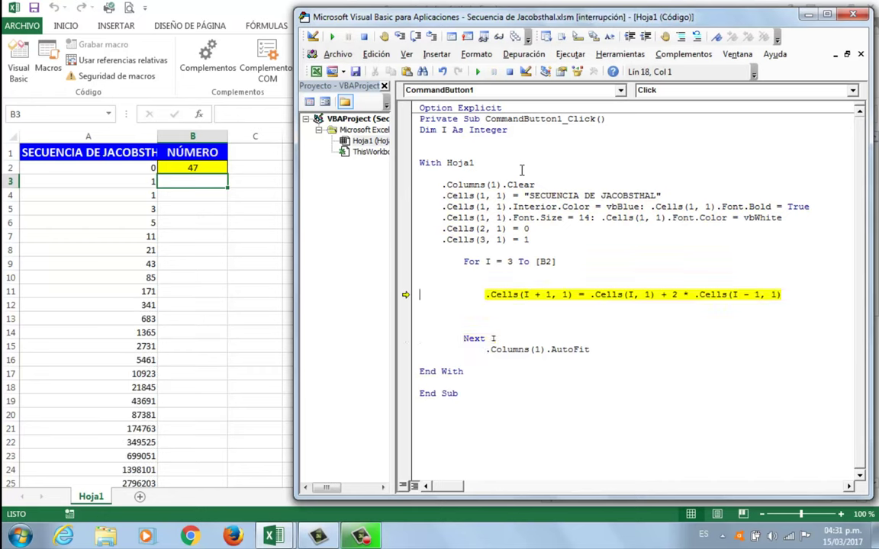
key(F8)
key(F8)
key(F8)
key(F8)
key(F8)
key(F8)
key(F8)
key(F8)
key(F8)
key(F8)
key(F8)
key(F8)
key(F8)
key(F8)
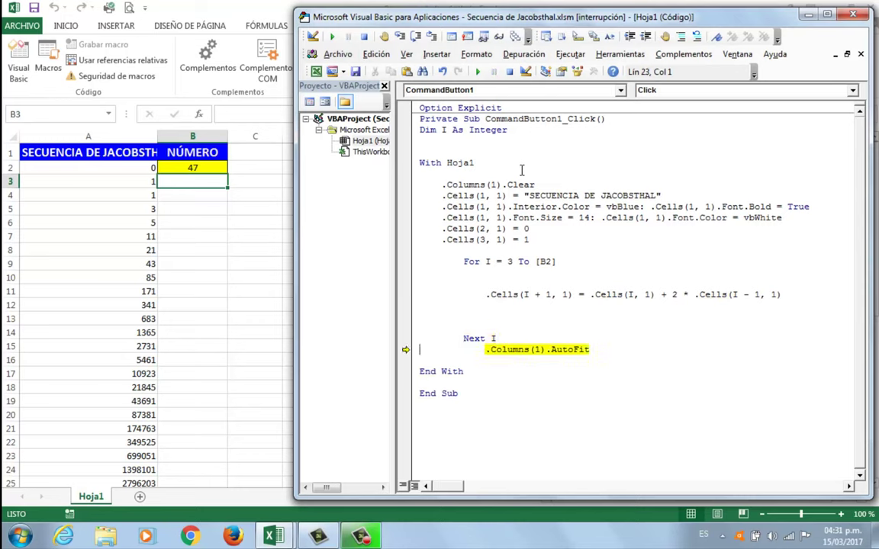
key(F8)
key(F8)
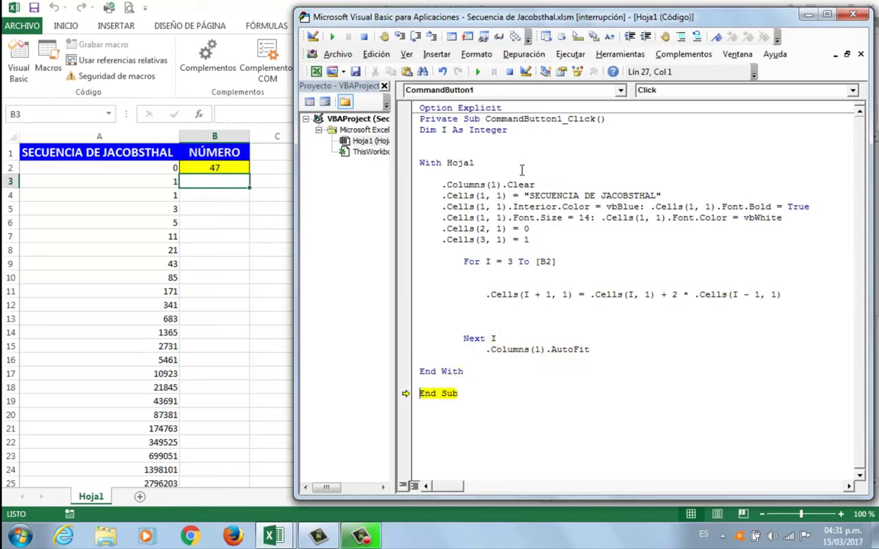
key(F8)
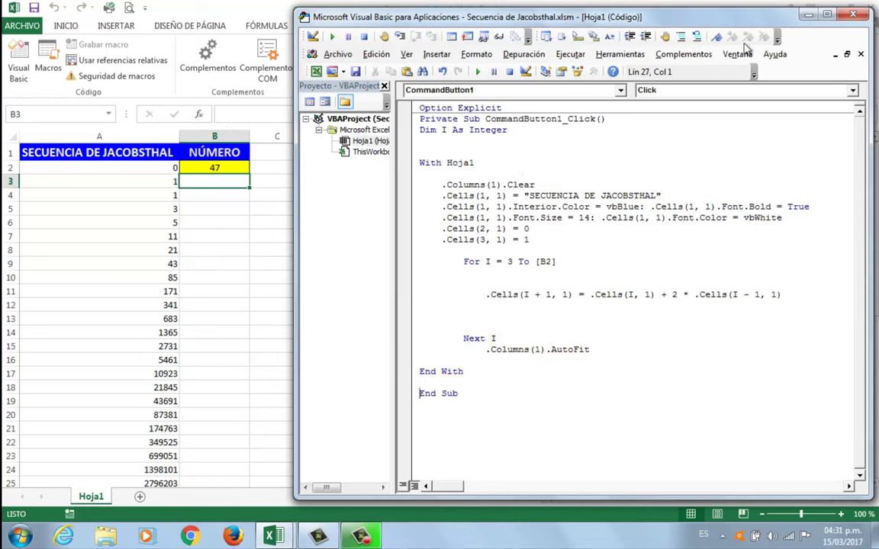
- Back on the worksheet, review column A's Jacobsthal values down to 2,34562E+13 in A48
click(826, 14)
click(818, 9)
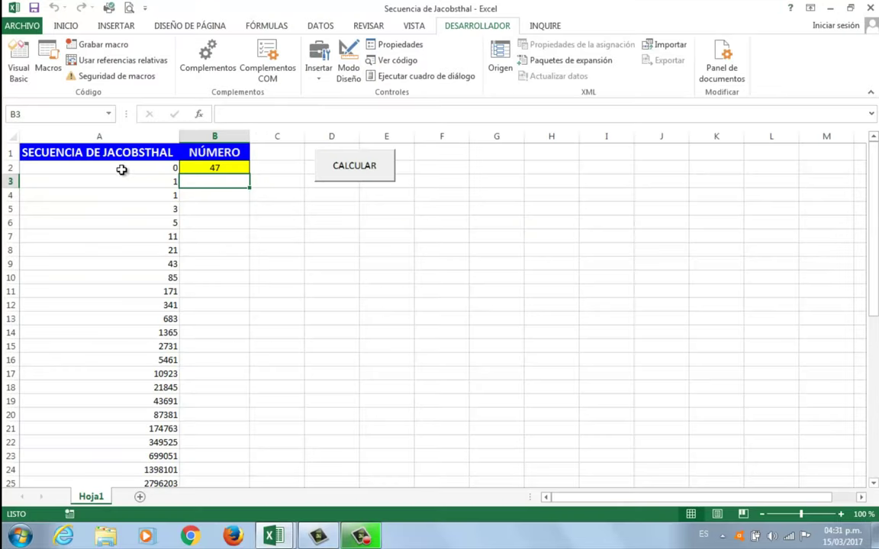
click(116, 150)
click(133, 196)
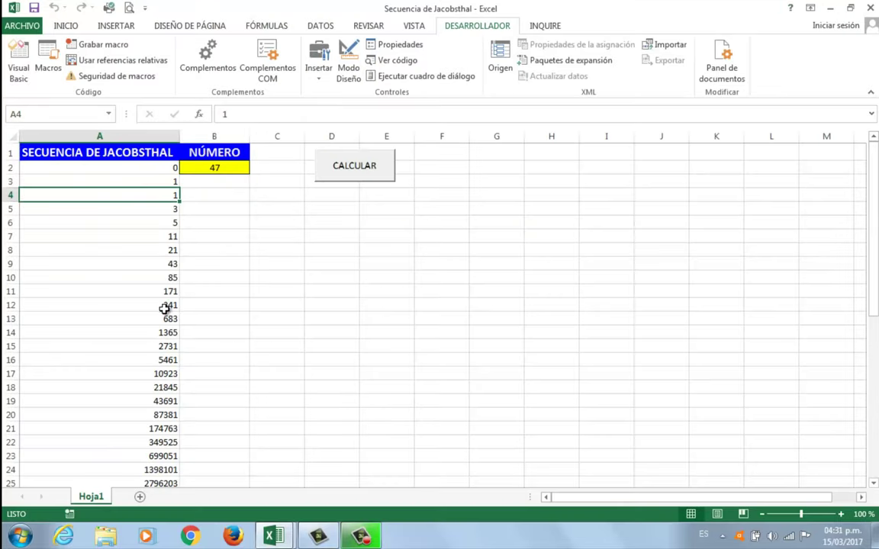
scroll(164, 308, down, 3)
scroll(164, 308, down, 4)
scroll(164, 308, down, 2)
scroll(163, 308, down, 2)
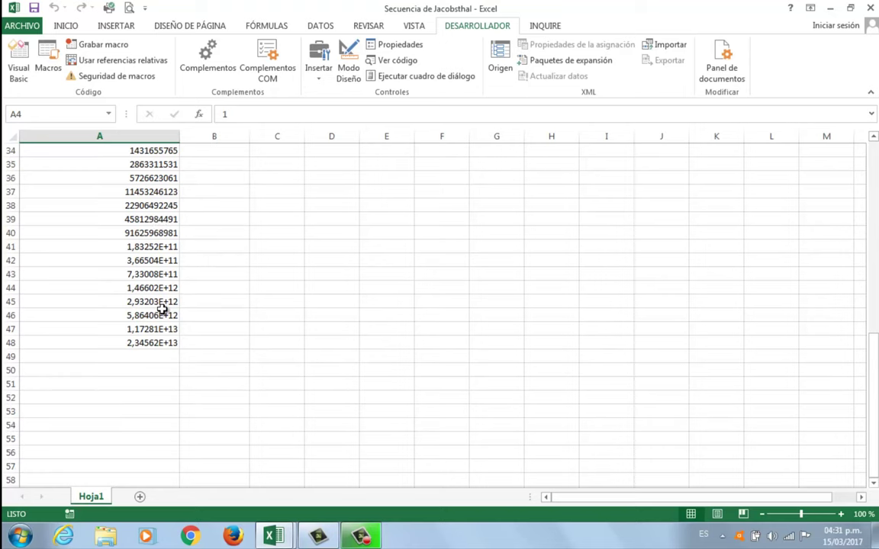
scroll(162, 308, up, 4)
scroll(162, 308, up, 7)
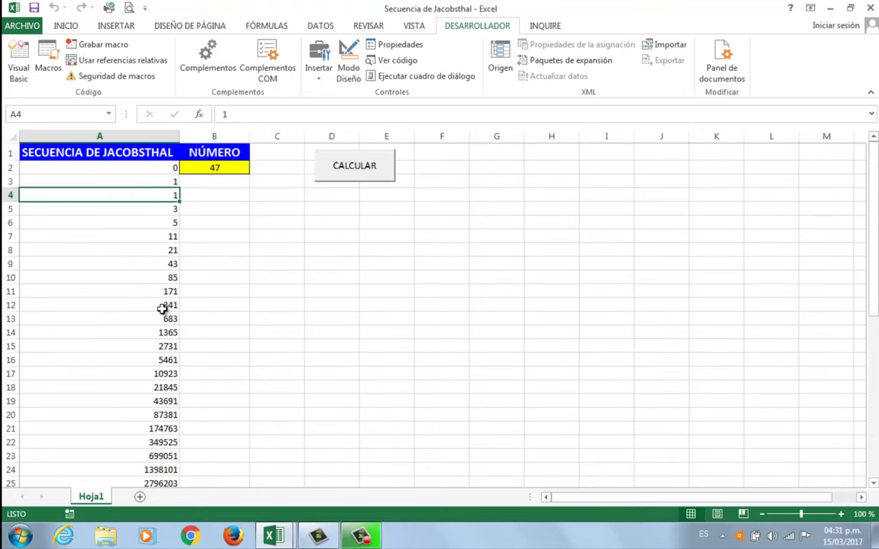
- Format the values in A2:A48 as currency with 0 decimal places
mouse_move(137, 169)
mouse_down()
mouse_move(122, 463)
mouse_move(112, 452)
mouse_up()
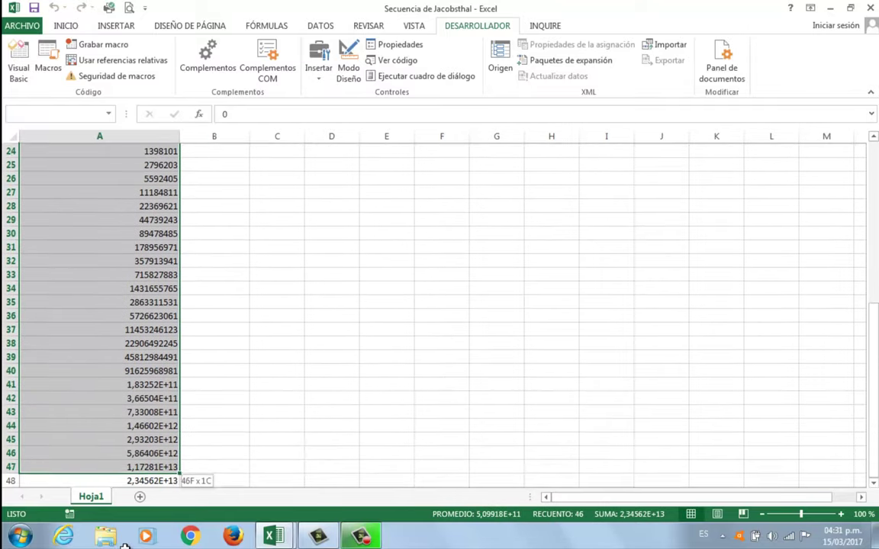
drag(112, 452, 117, 465)
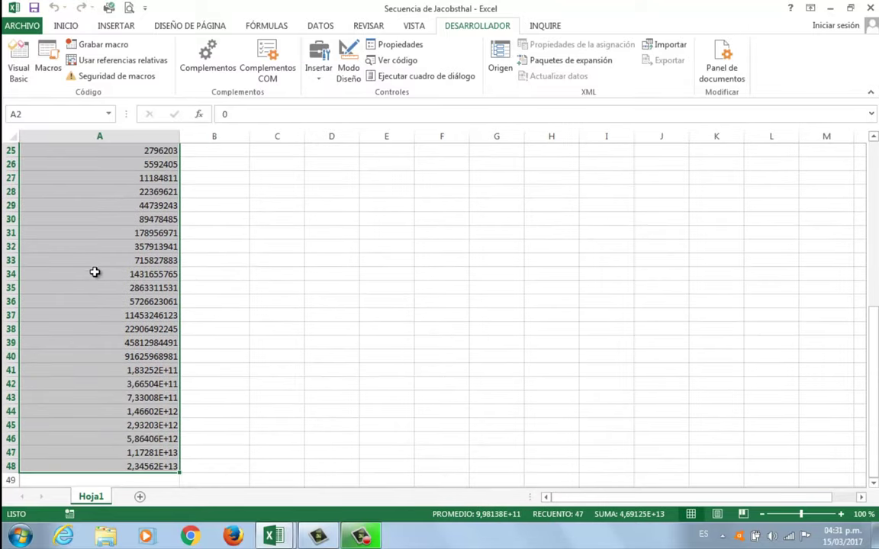
right_click(98, 272)
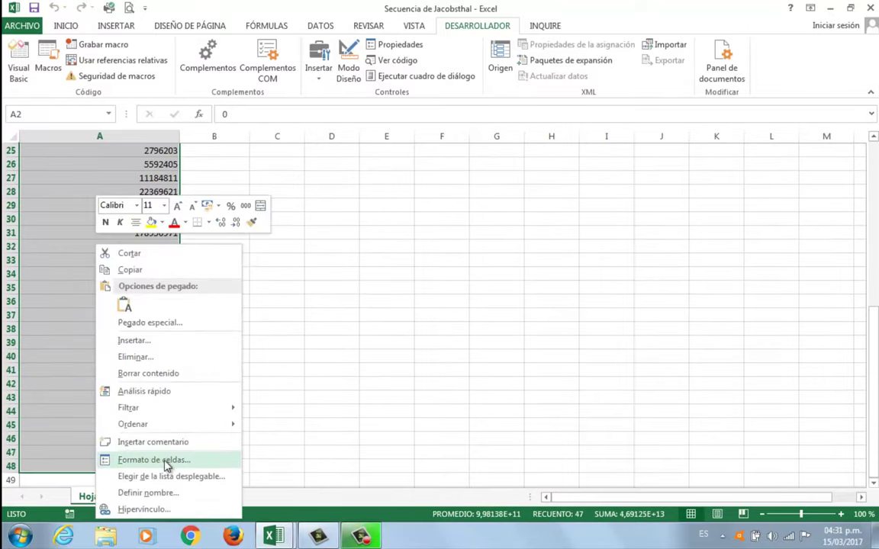
key(Escape)
scroll(166, 353, up, 8)
key(ctrl+1)
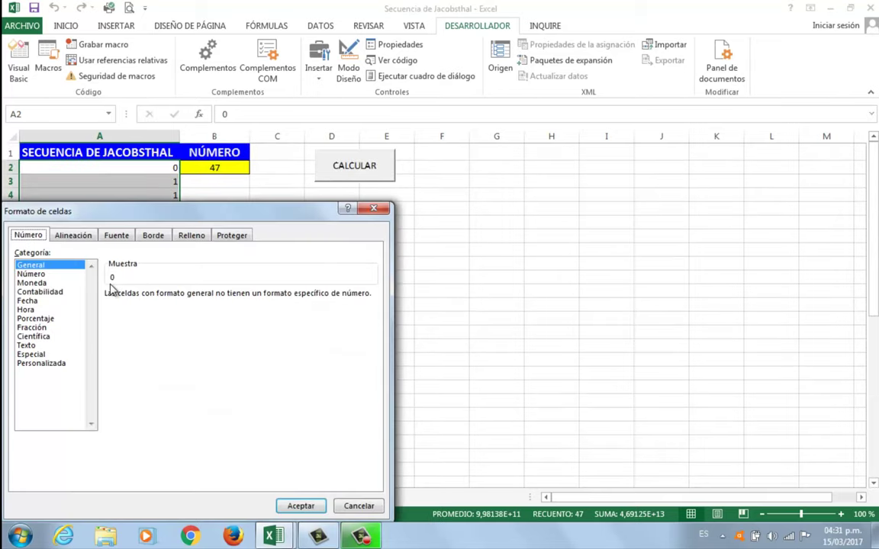
click(36, 283)
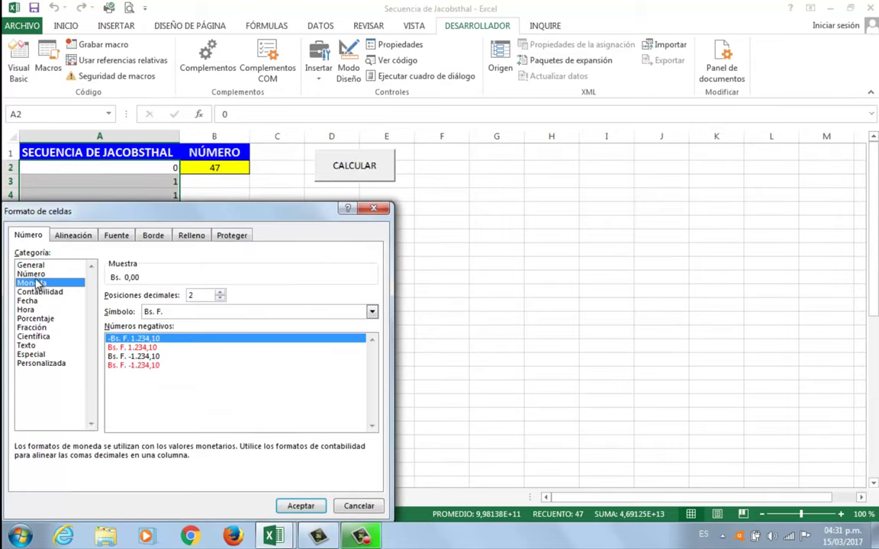
double_click(219, 299)
drag(226, 216, 261, 160)
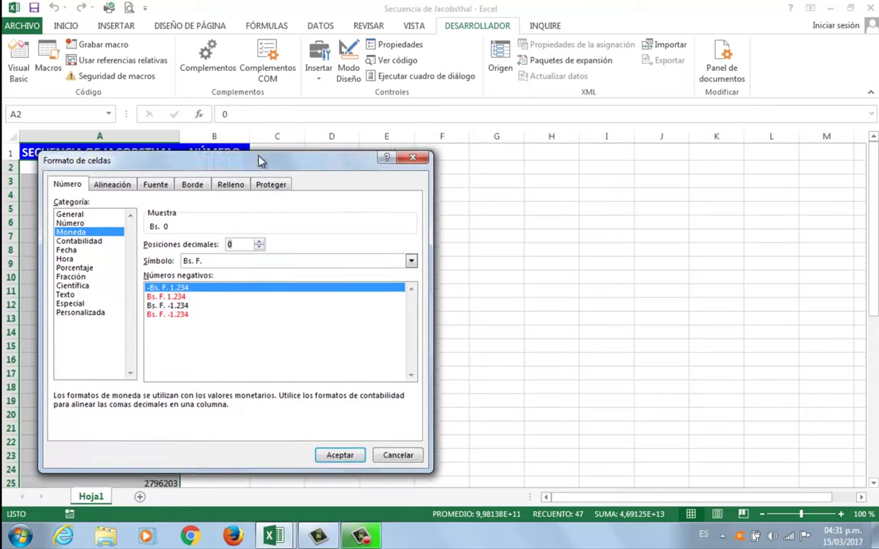
click(349, 451)
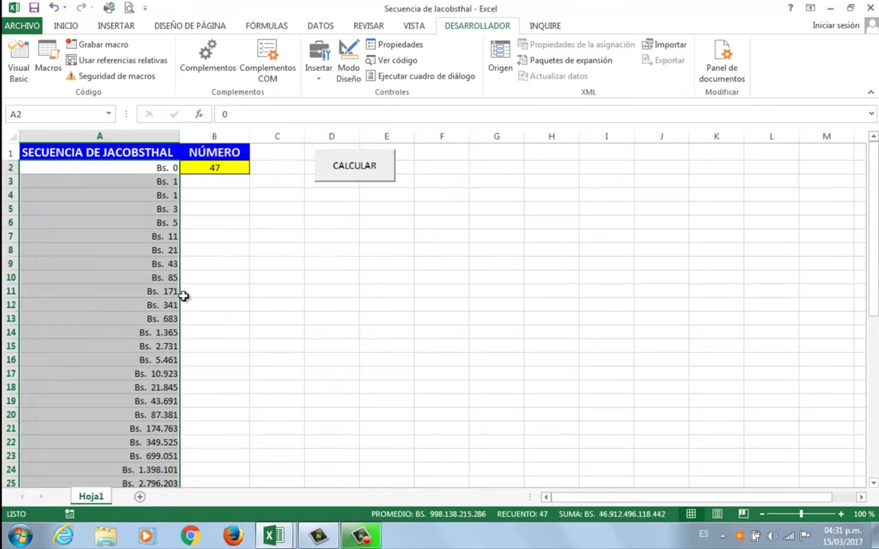
- Change column A to the Número format without a thousands separator
right_click(118, 175)
click(180, 385)
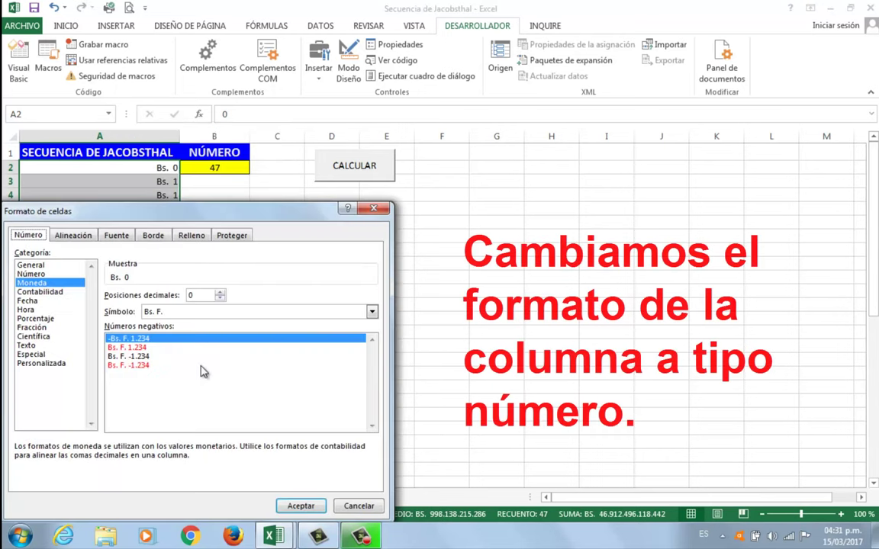
click(32, 274)
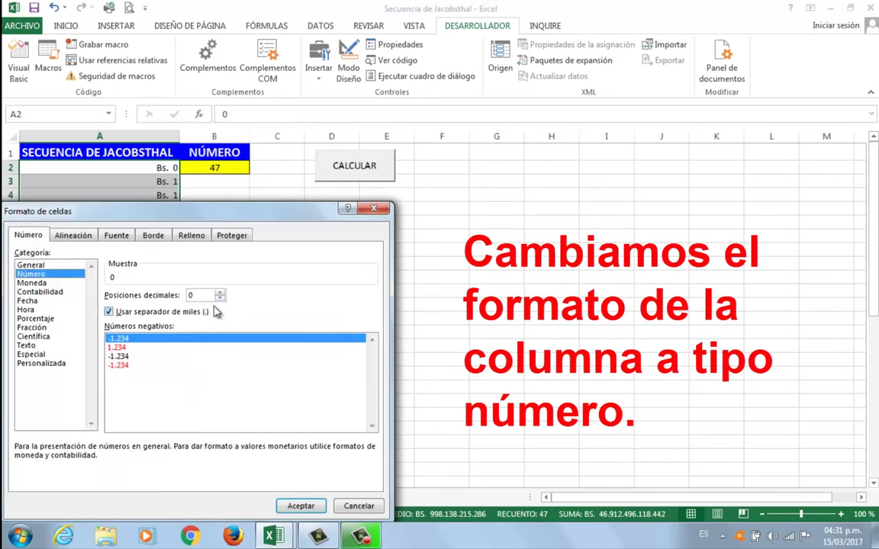
click(109, 312)
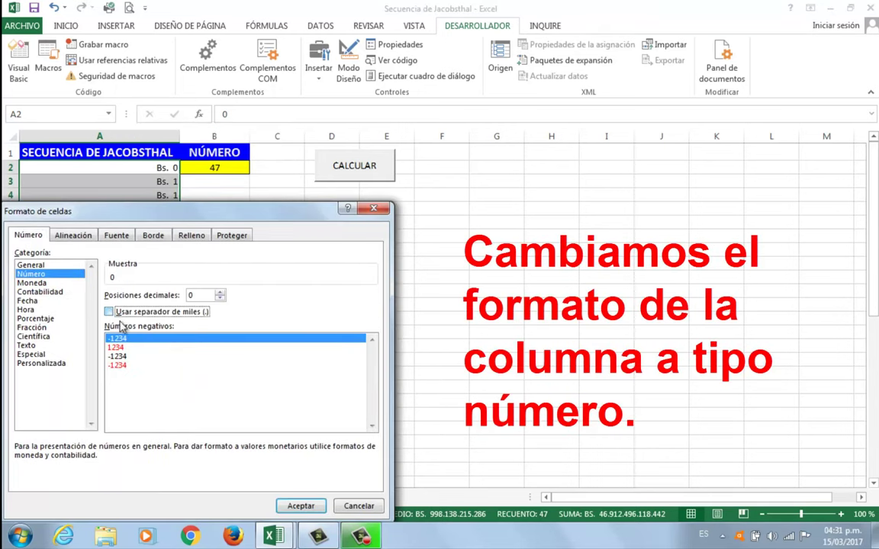
click(305, 505)
click(221, 305)
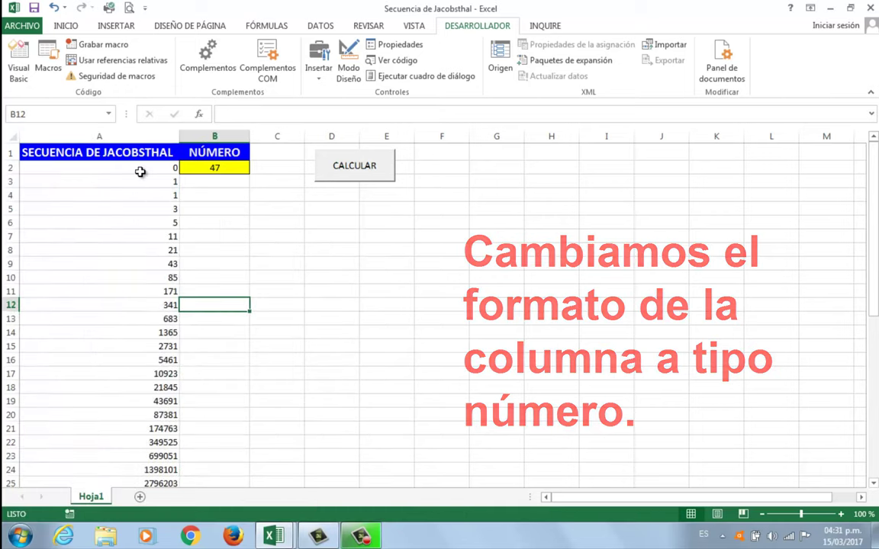
- Set NÚMERO in B2 to 12, run CALCULAR, and check the values in A2:A13
drag(138, 169, 141, 543)
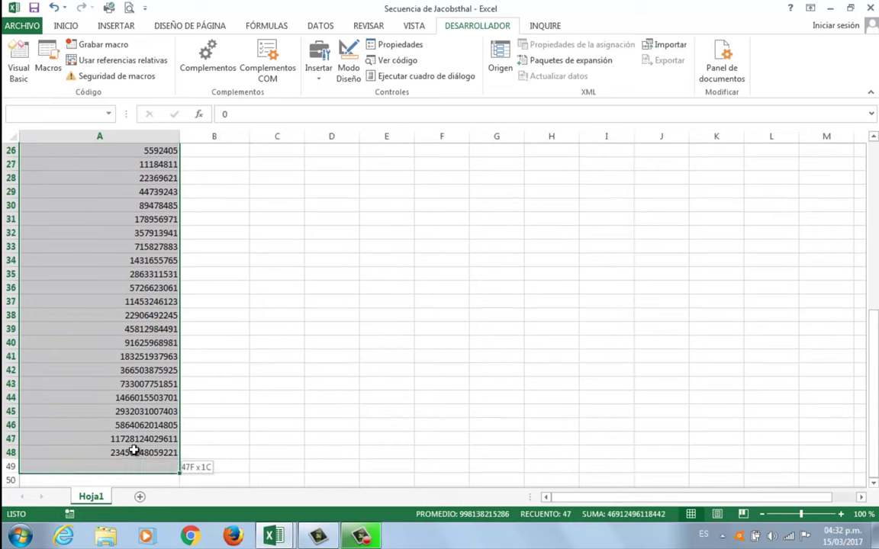
drag(139, 543, 133, 452)
scroll(284, 280, up, 4)
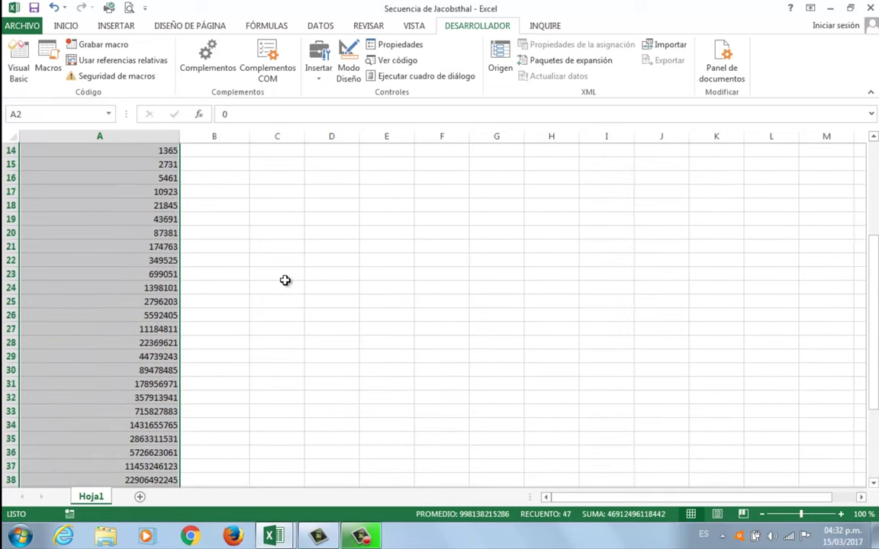
scroll(284, 280, up, 5)
click(284, 280)
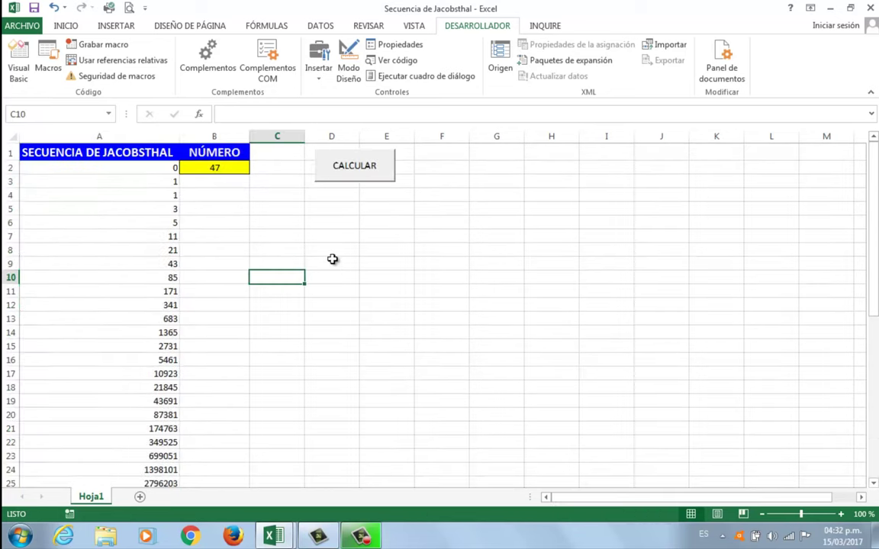
click(348, 276)
click(215, 168)
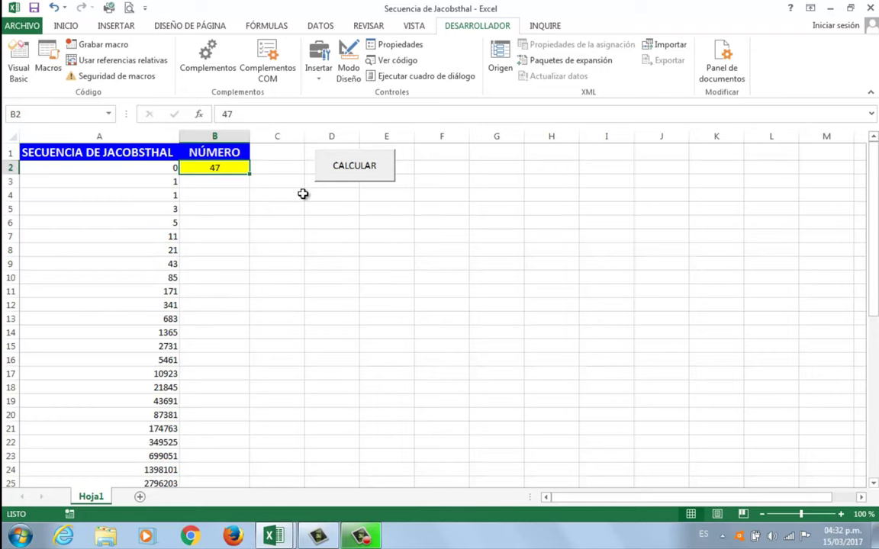
text(12)
key(Return)
click(335, 167)
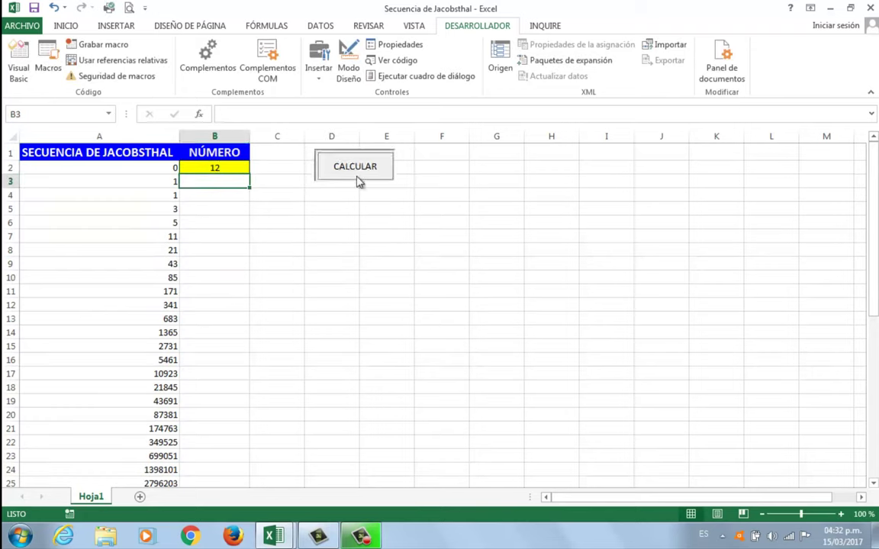
drag(134, 168, 138, 318)
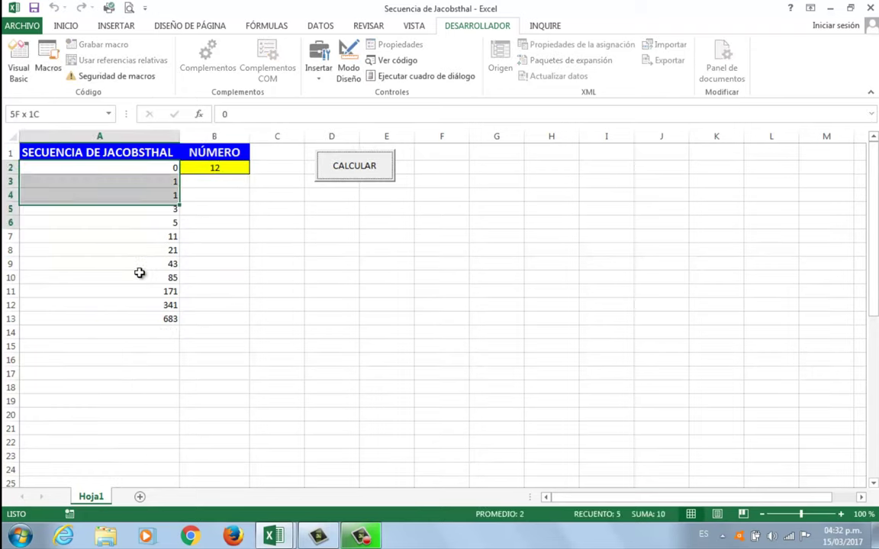
click(399, 287)
- Rerun CALCULAR with 15 terms and check the values in A12 and A16
click(227, 169)
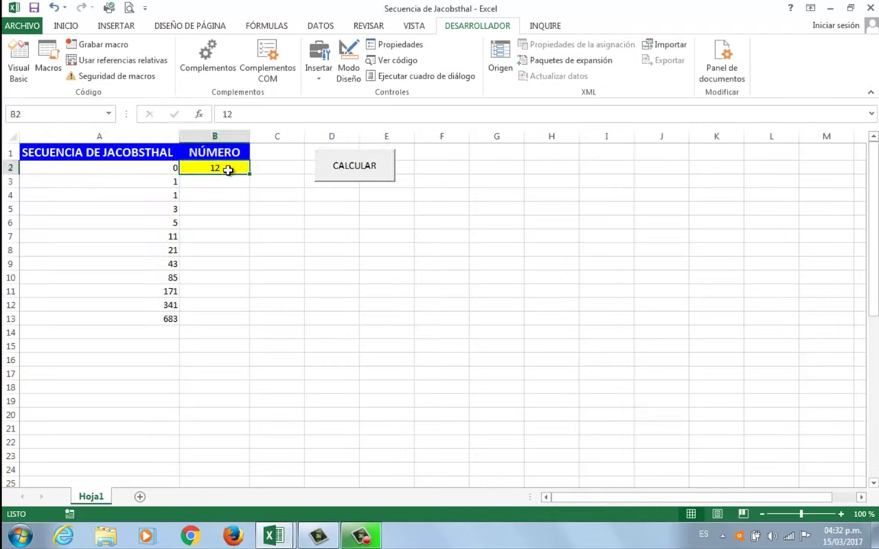
text(15)
key(Return)
click(353, 171)
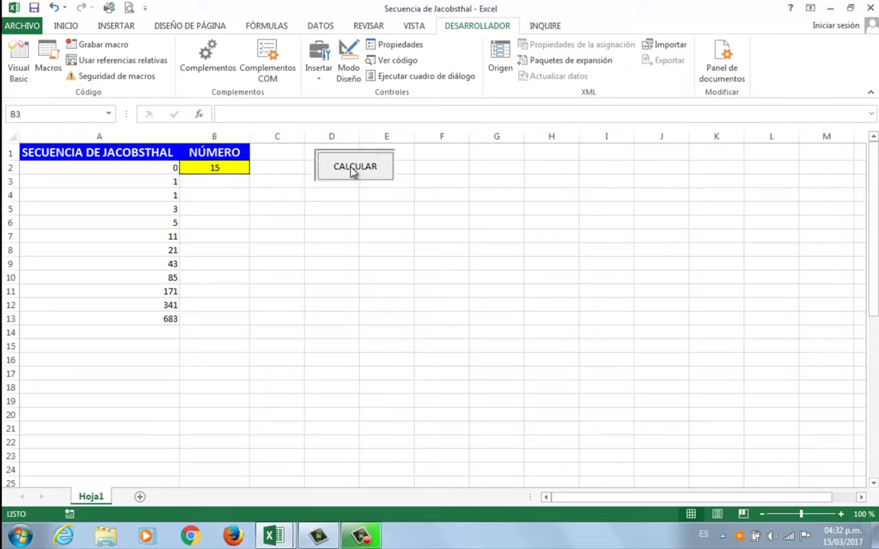
click(155, 362)
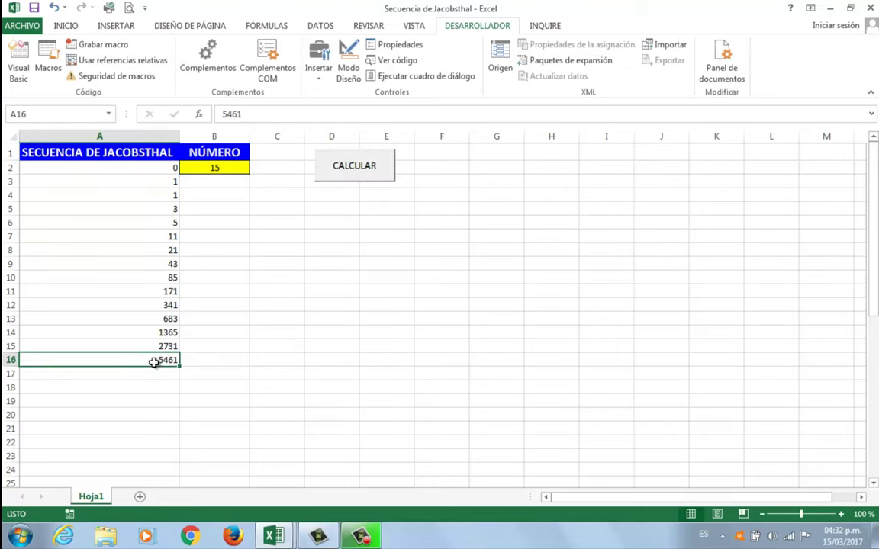
click(153, 305)
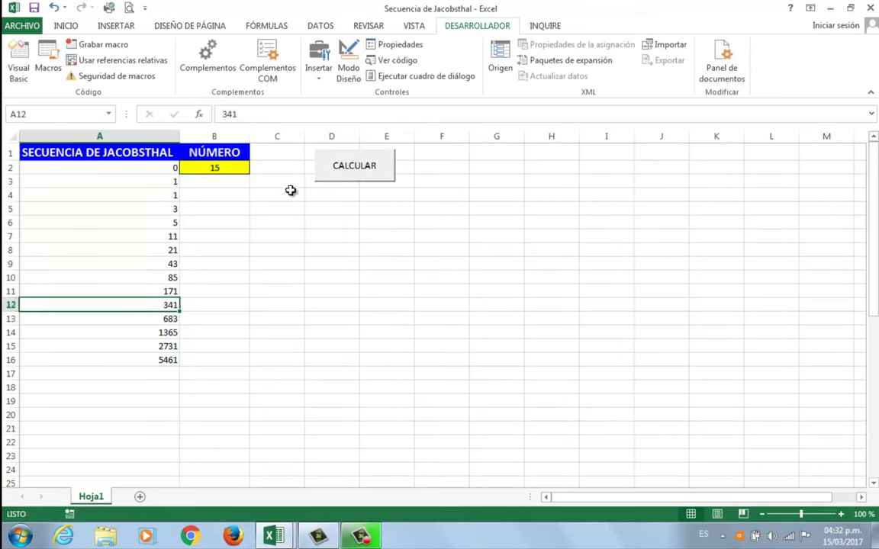
- Rerun CALCULAR with 25 terms and confirm the last value 5592405 in A26
click(244, 168)
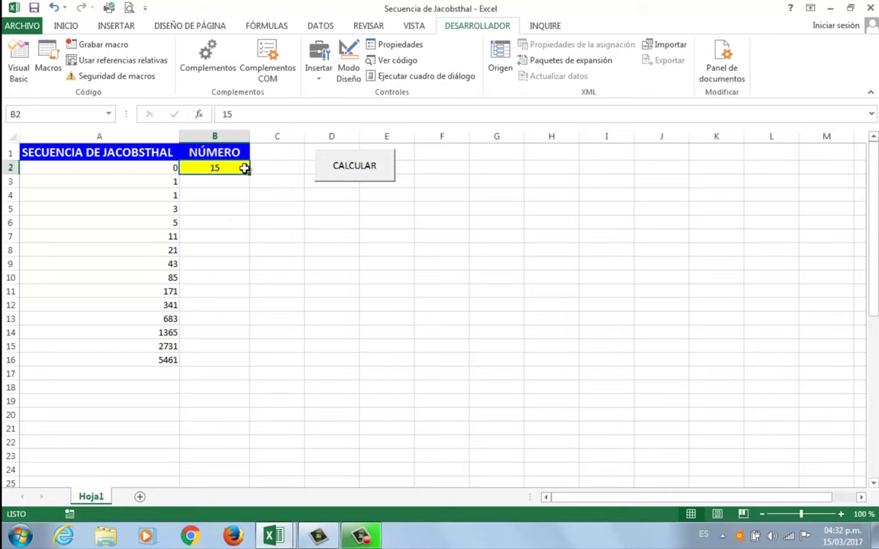
text(25)
key(Return)
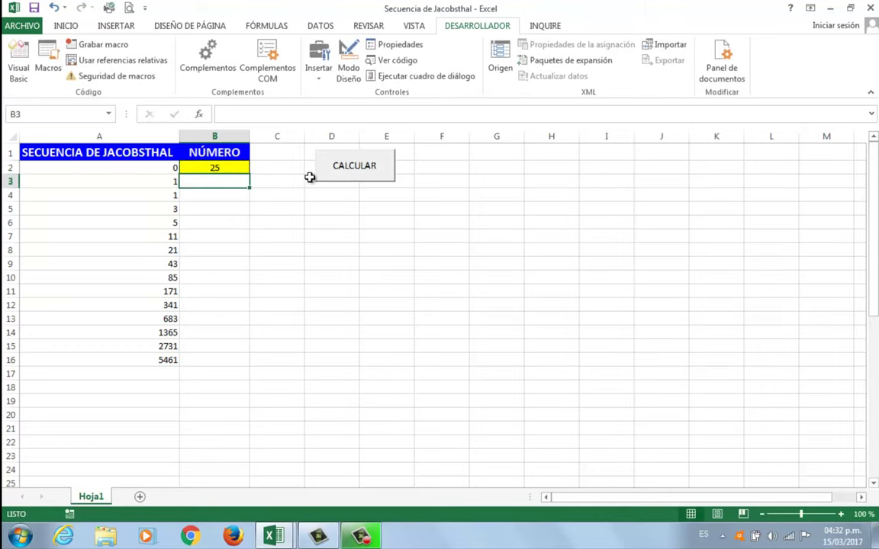
click(325, 166)
scroll(260, 228, down, 2)
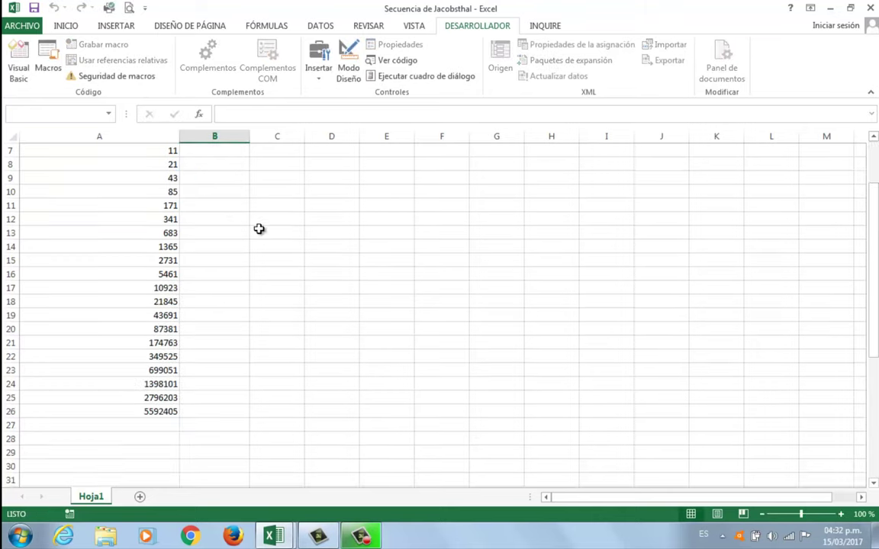
scroll(260, 229, down, 2)
click(174, 327)
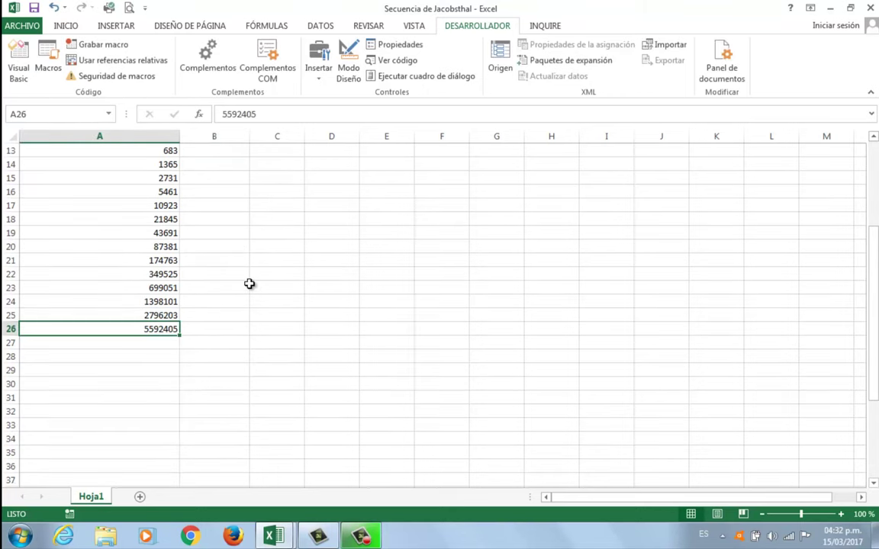
scroll(249, 283, up, 4)
click(151, 170)
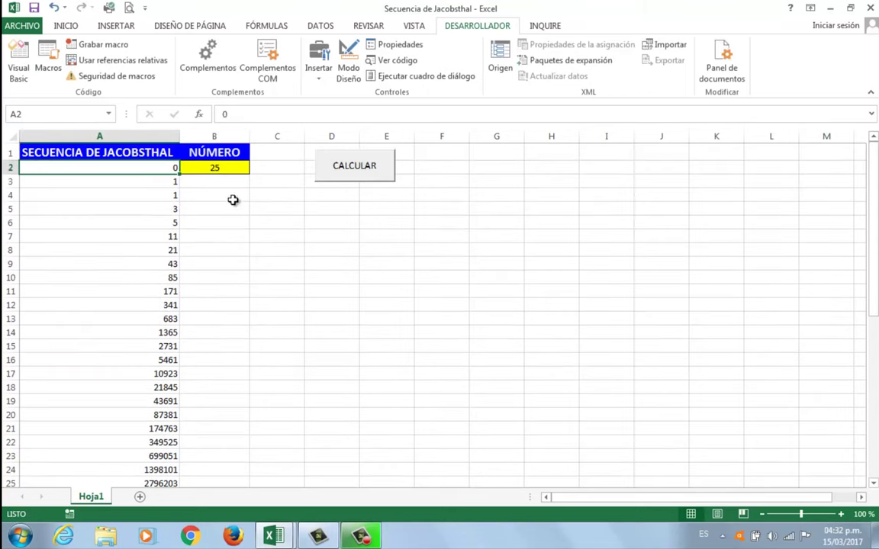
- Rerun CALCULAR with 70 terms, scroll through the results, and open the Visual Basic editor
click(241, 167)
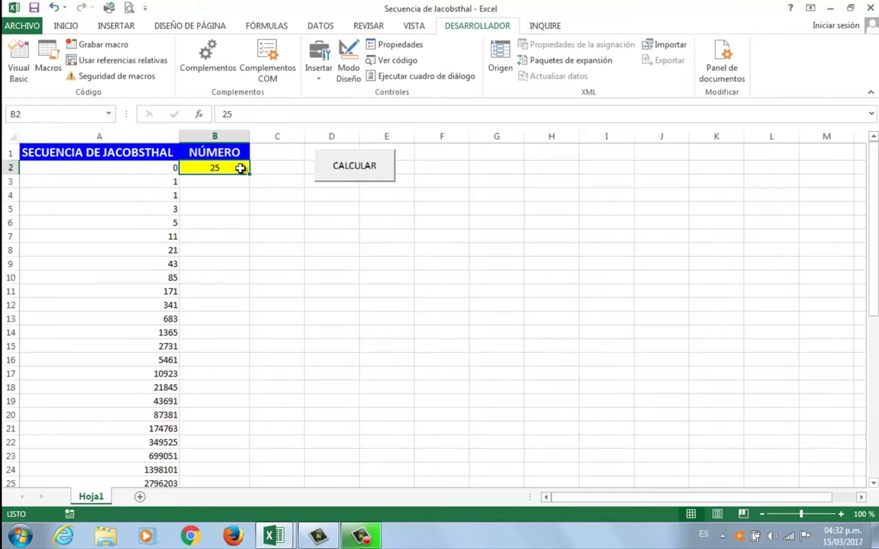
text(70)
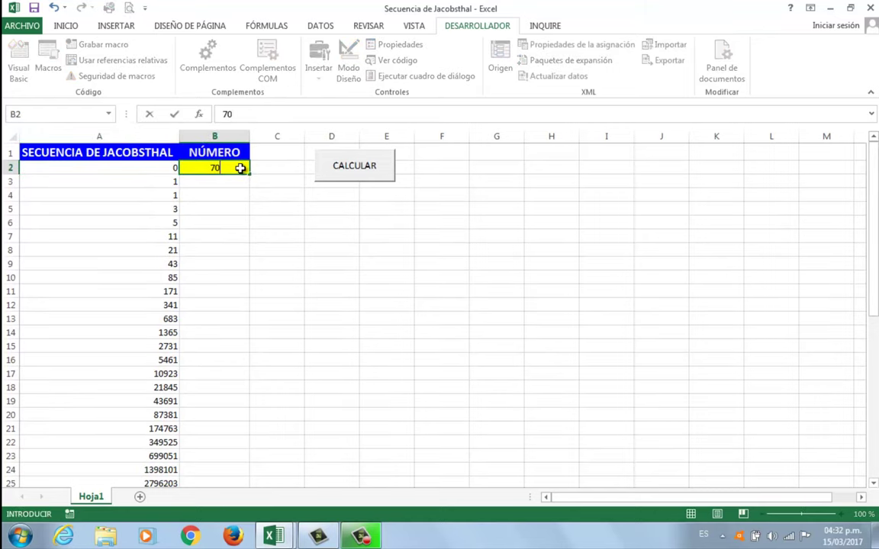
key(Return)
click(354, 165)
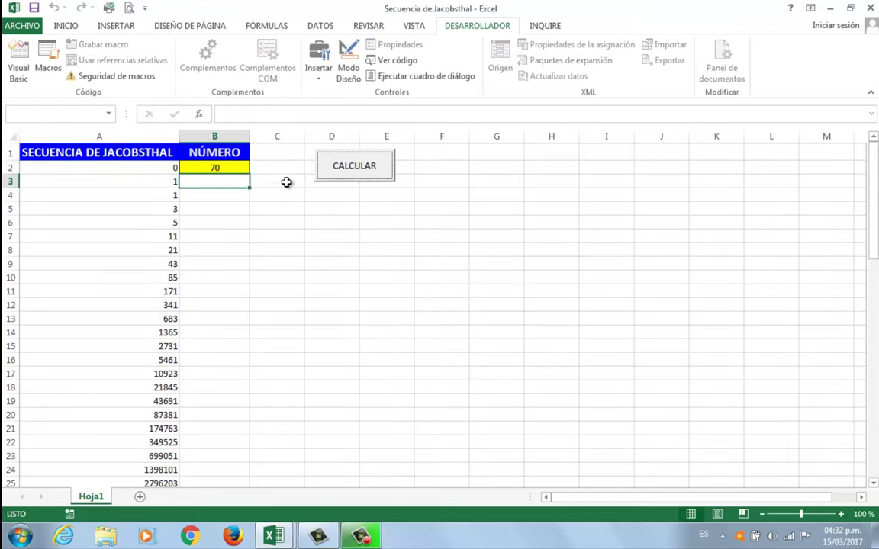
scroll(277, 184, down, 10)
scroll(277, 183, down, 4)
scroll(276, 183, up, 8)
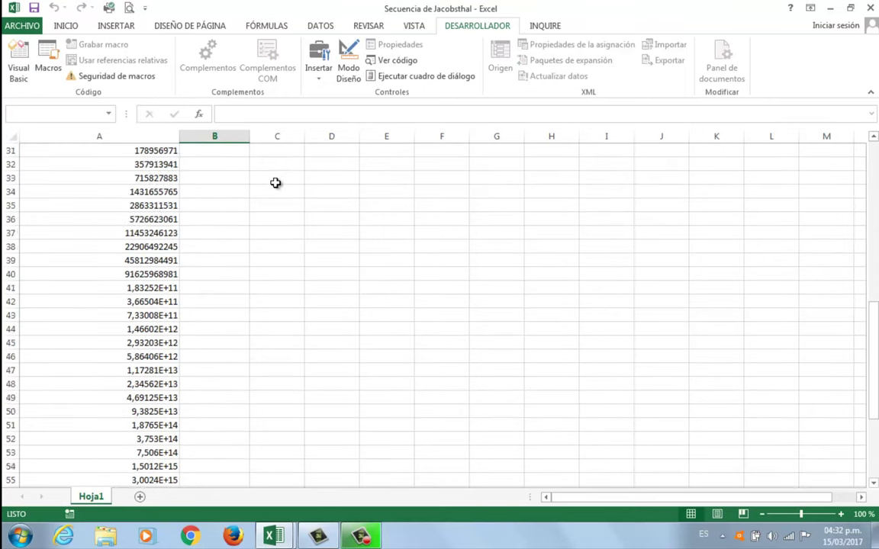
scroll(275, 183, up, 10)
click(19, 65)
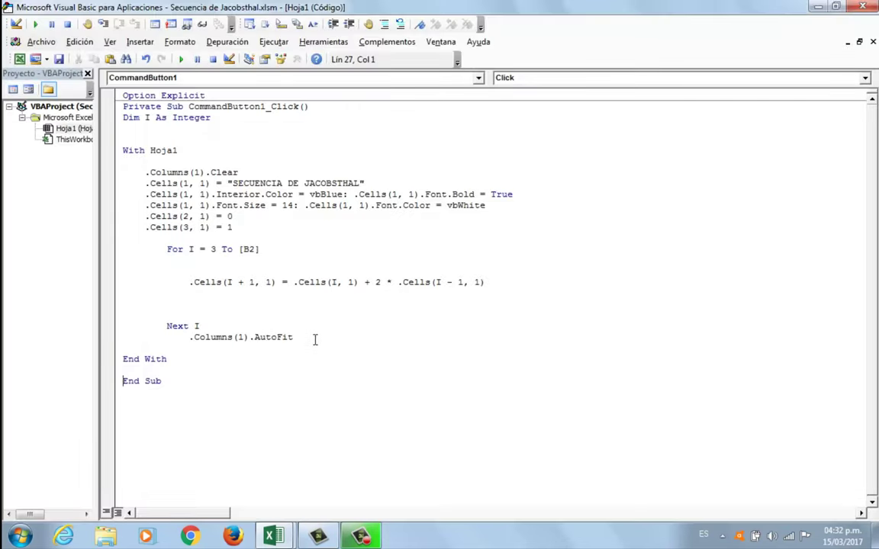
- Below the AutoFit line, start typing the statement '.Columns(1).NumberFormat="'
key(Return)
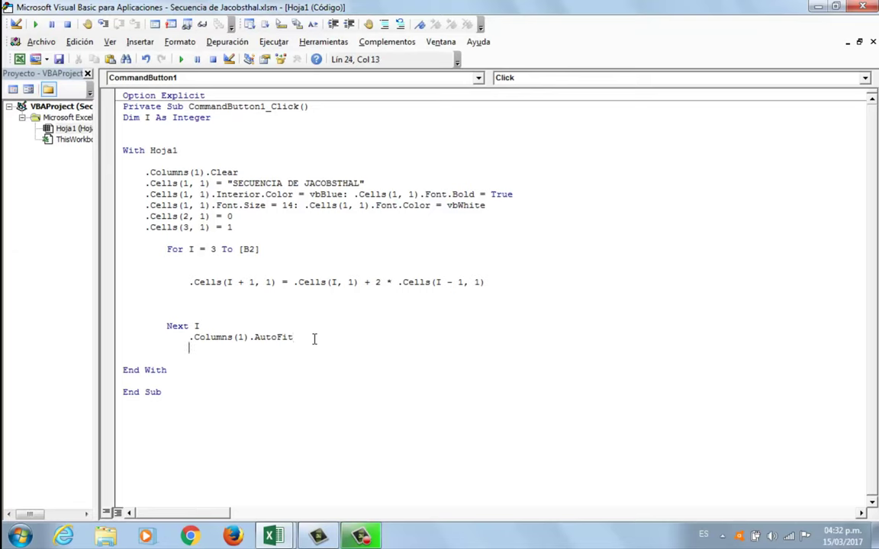
text(.C)
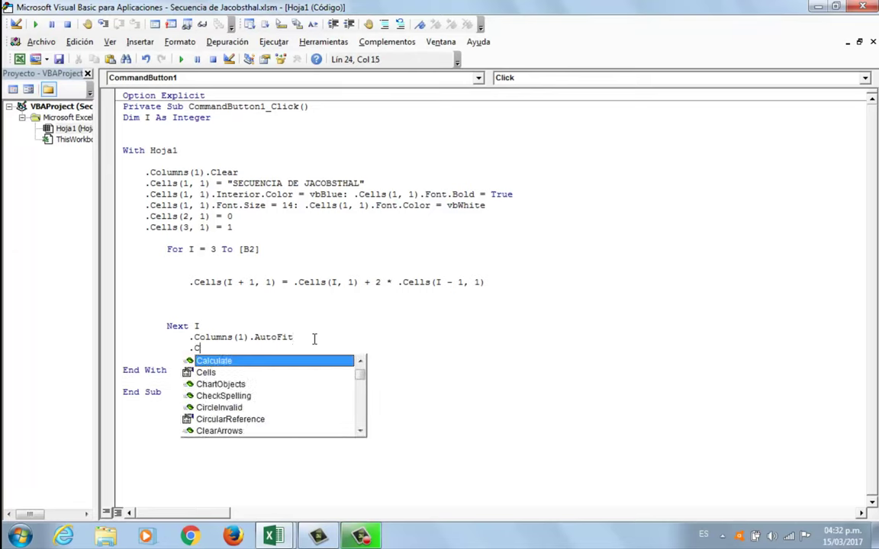
text(OL()
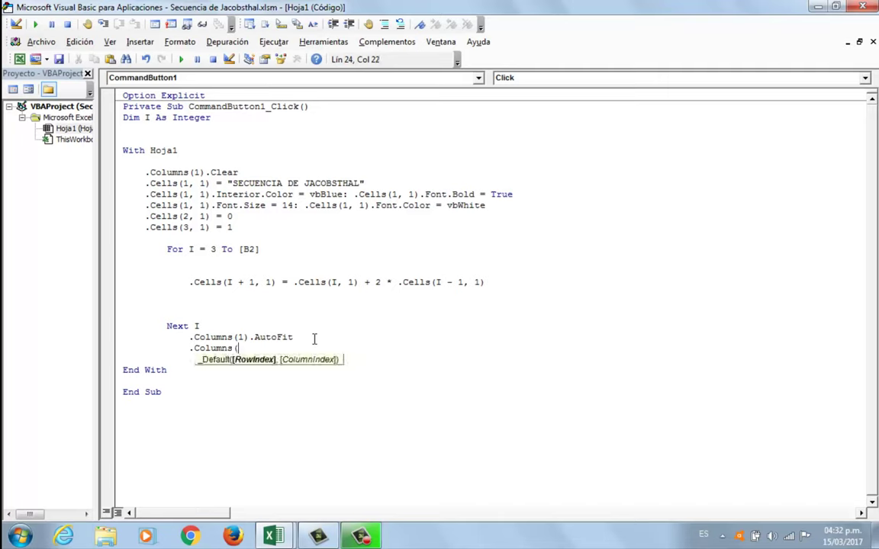
text().NUM)
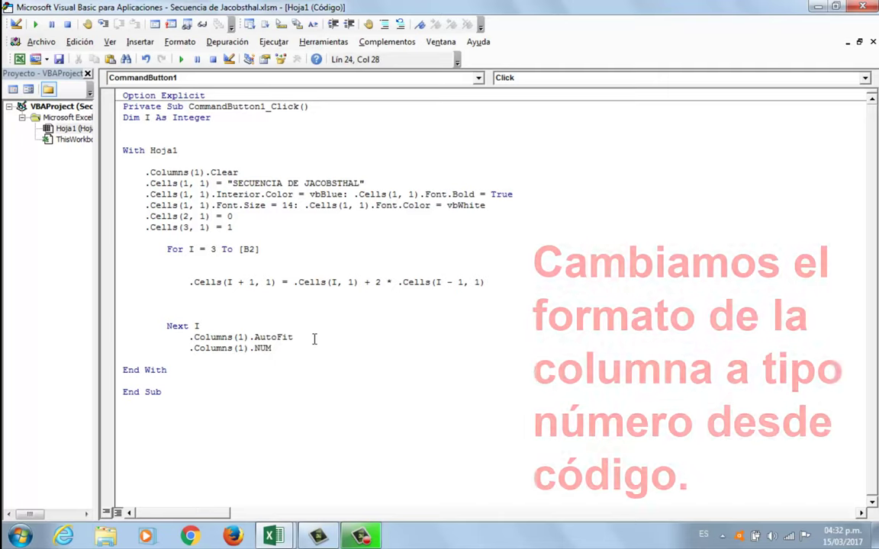
text(BER)
text(TFORMAT=)
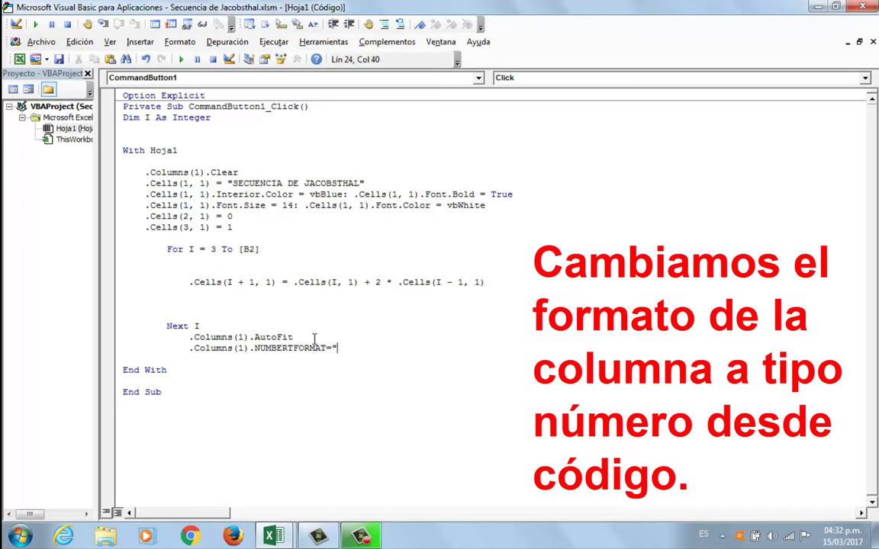
text(")
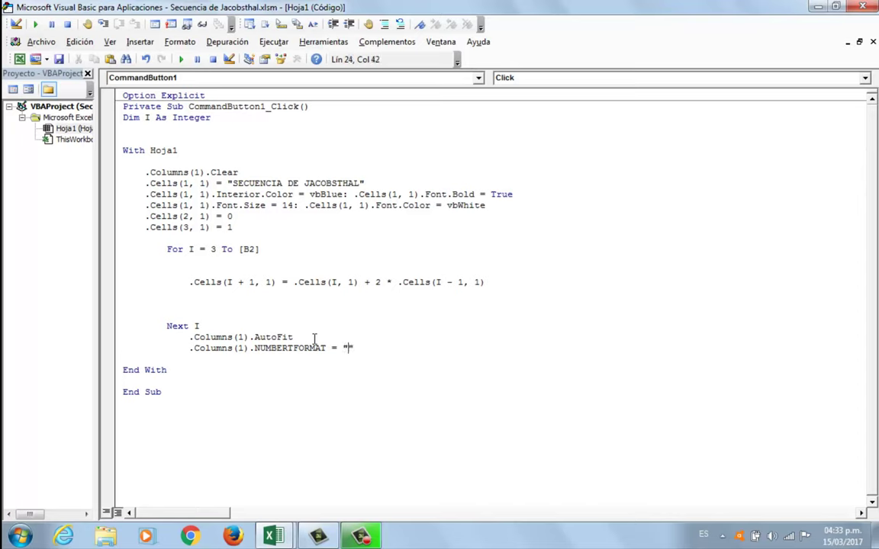
- Correct the NUMBERTFORMAT typo to NumberFormat in the macro and switch back to Excel
key(Left)
key(Left)
key(Left)
key(BackSpace)
key(Down)
key(alt+Tab)
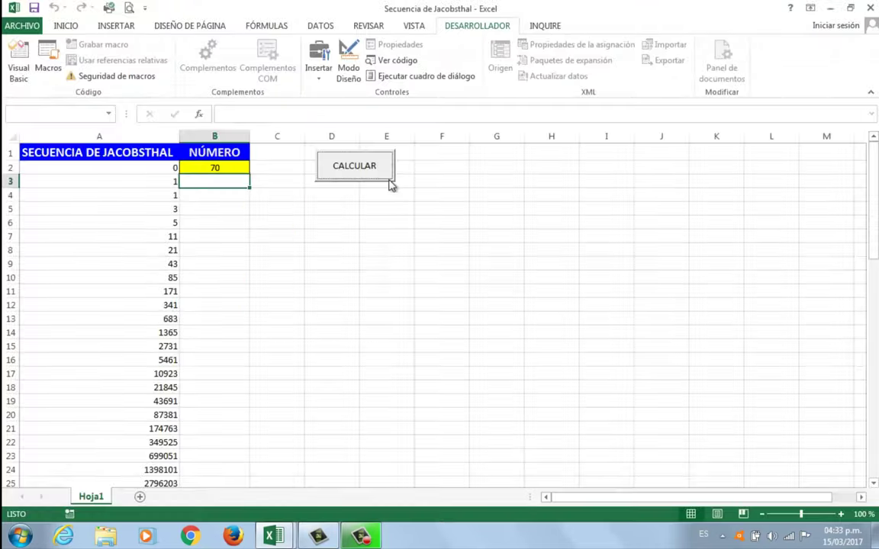
- Review the whole-number Jacobsthal values currently listed in column A
click(140, 167)
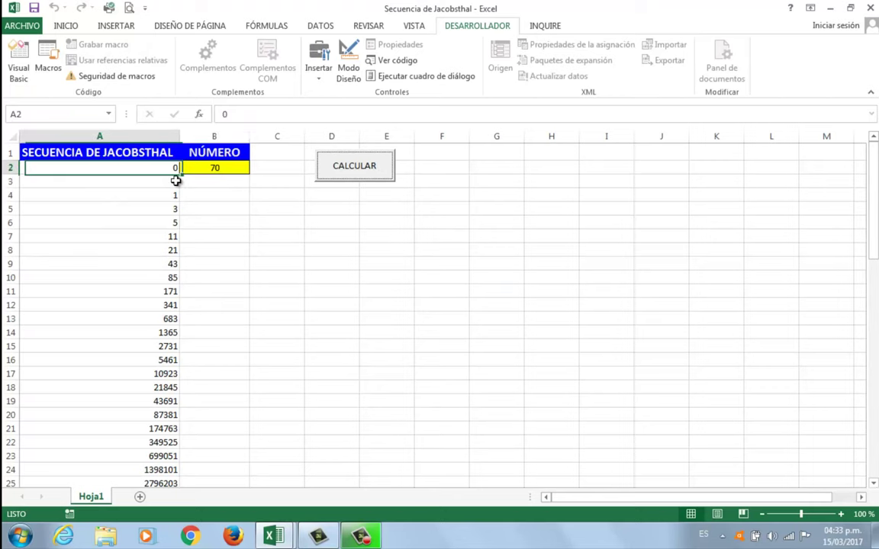
scroll(199, 186, down, 2)
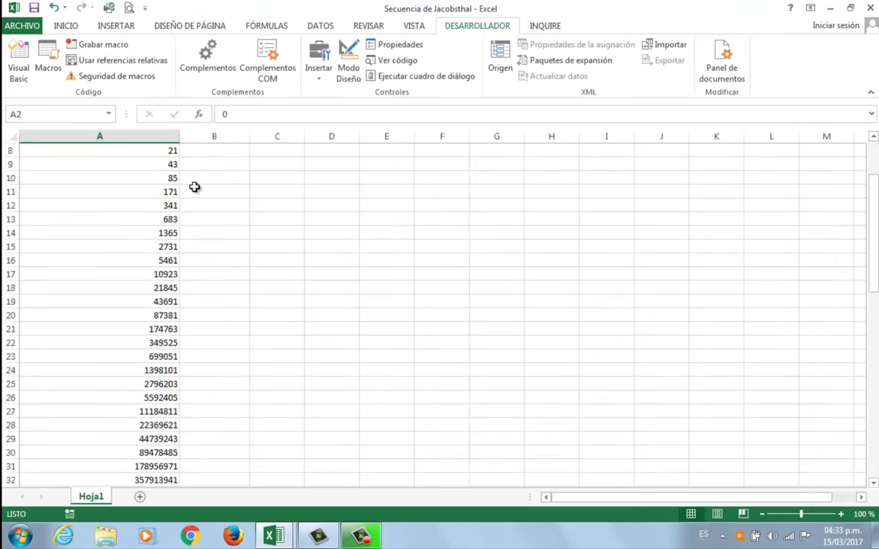
scroll(195, 186, down, 5)
scroll(194, 187, down, 3)
scroll(193, 187, down, 4)
scroll(190, 187, down, 4)
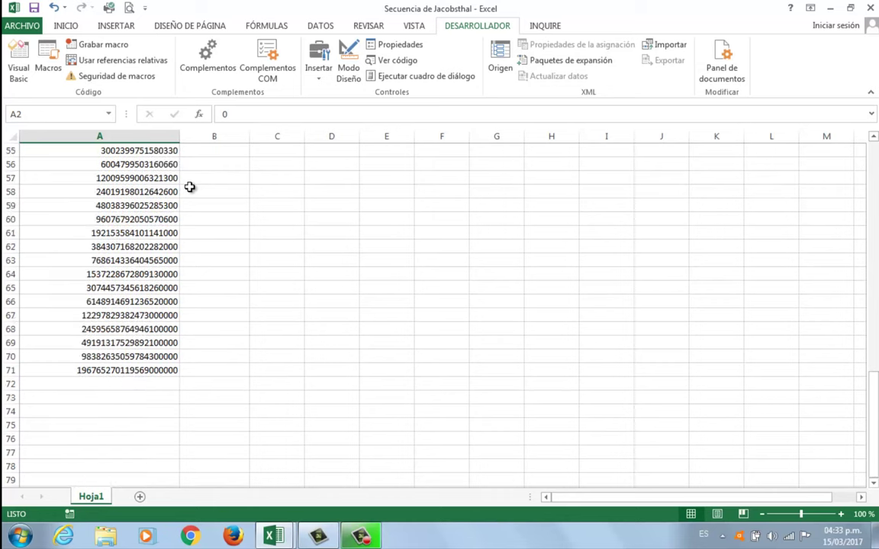
scroll(190, 187, up, 4)
scroll(190, 187, up, 4)
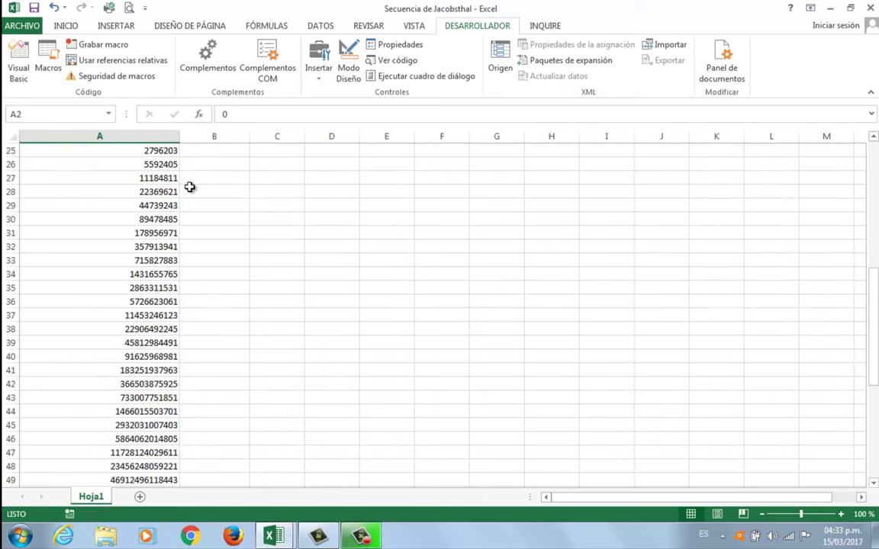
scroll(190, 187, up, 6)
scroll(190, 187, up, 3)
scroll(190, 187, down, 3)
scroll(190, 187, down, 7)
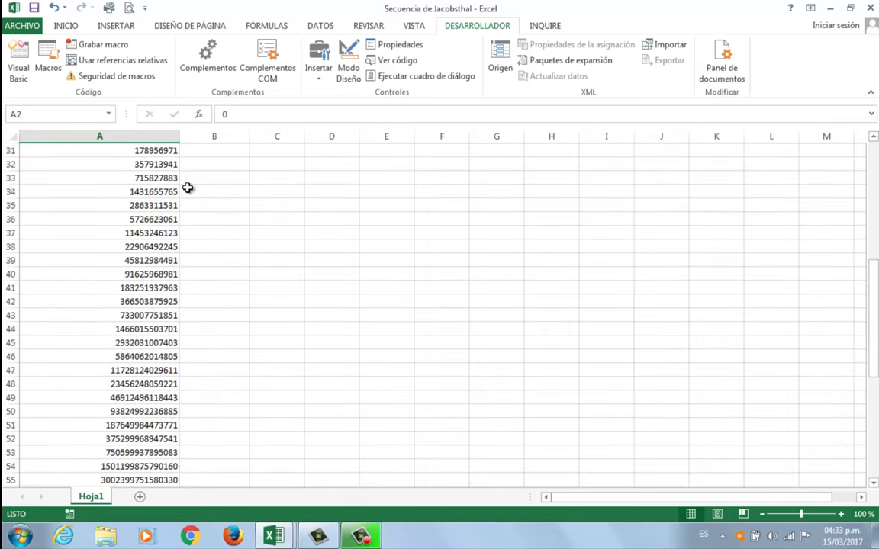
scroll(190, 187, down, 4)
scroll(188, 186, down, 6)
scroll(188, 186, up, 1)
scroll(188, 186, up, 8)
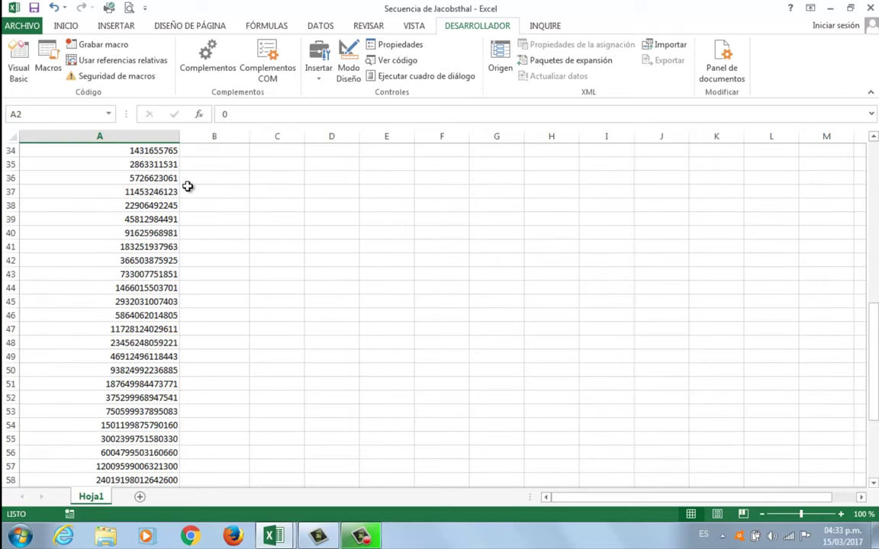
scroll(188, 186, up, 10)
scroll(188, 187, up, 1)
key(Down)
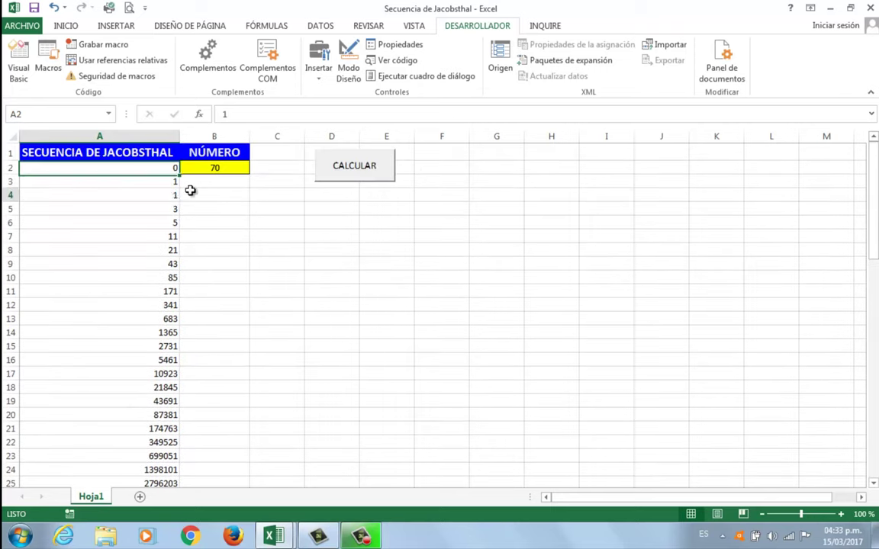
key(Down)
- Enter 55 in B2, run CALCULAR, and inspect the resulting sequence in A2:A56
click(243, 167)
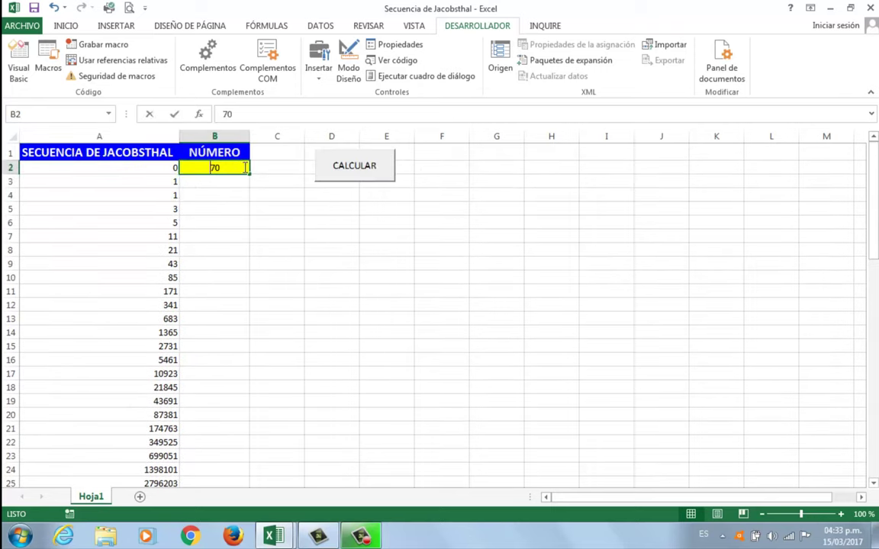
text(55)
key(Return)
click(345, 170)
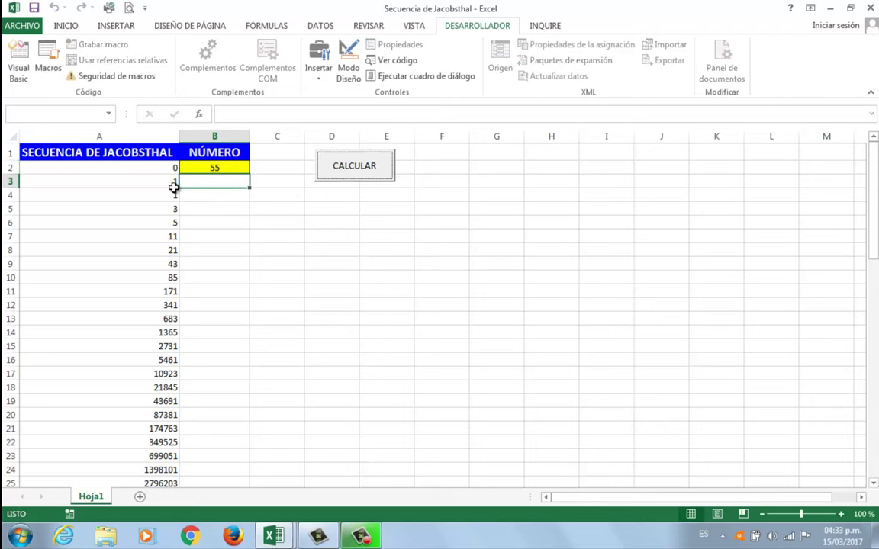
mouse_move(152, 167)
mouse_down()
mouse_move(140, 543)
mouse_move(121, 450)
mouse_up()
scroll(336, 251, up, 5)
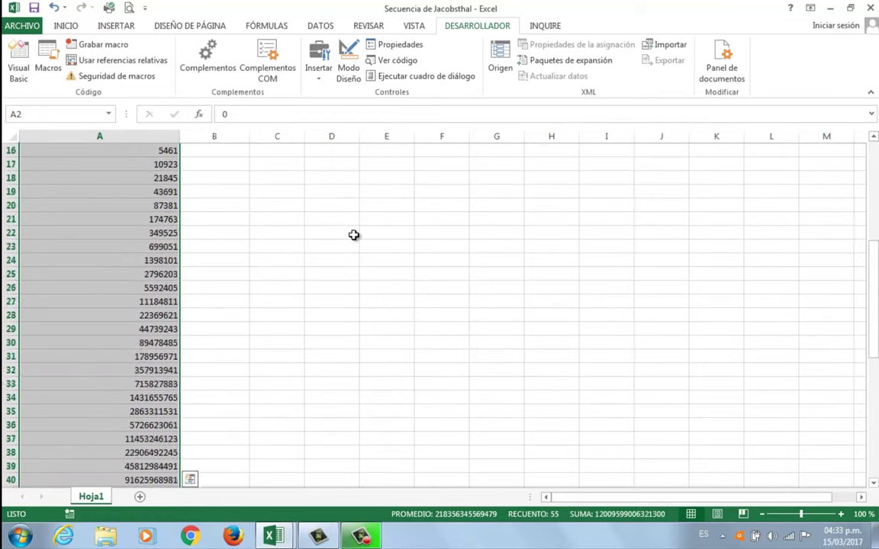
scroll(353, 235, up, 5)
click(278, 222)
- Change B2 to 33 and regenerate the sequence with CALCULAR
click(225, 165)
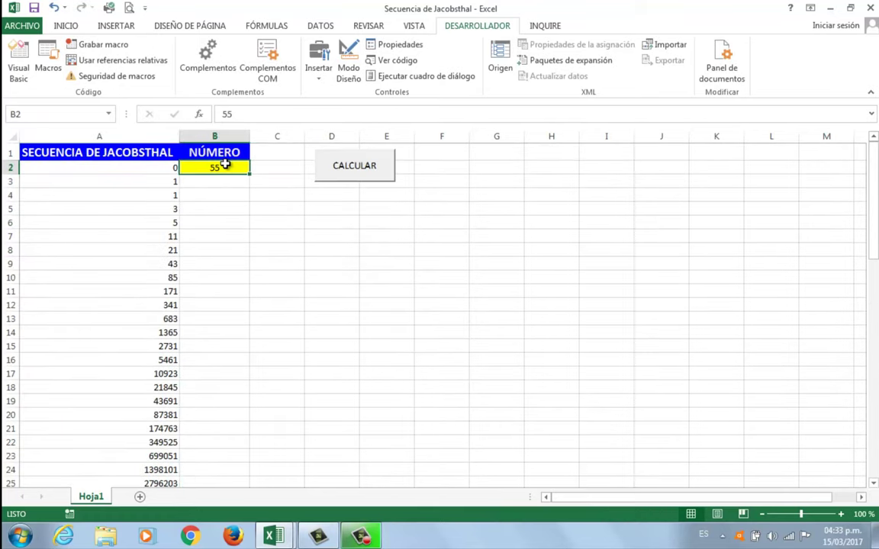
text(33)
key(Return)
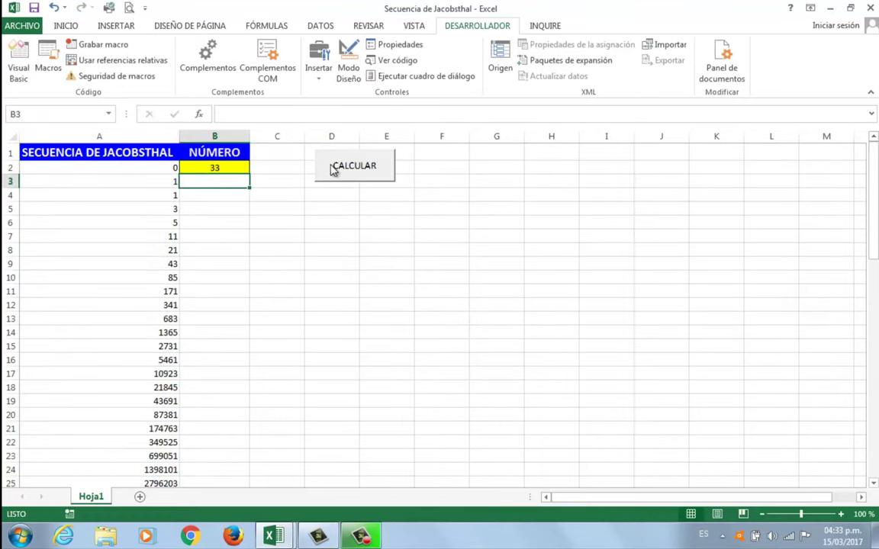
click(333, 169)
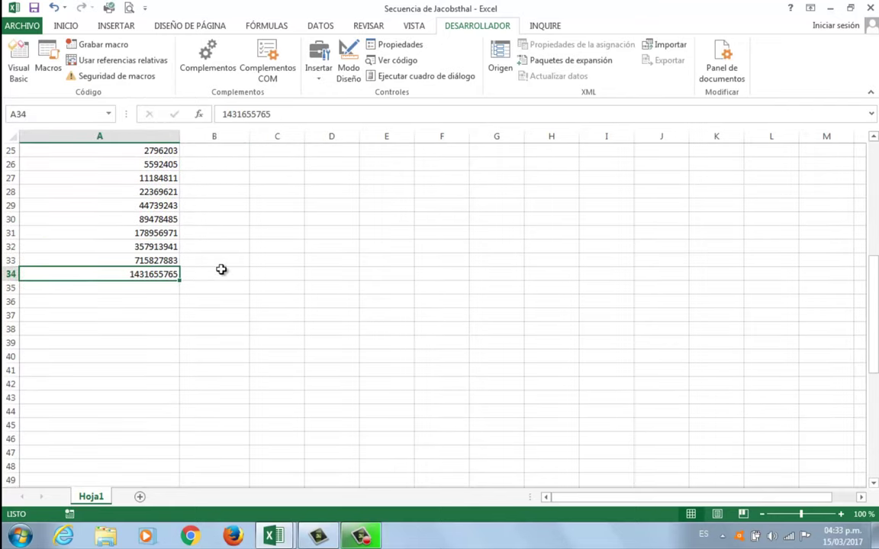
scroll(298, 223, up, 4)
scroll(297, 223, up, 4)
click(233, 168)
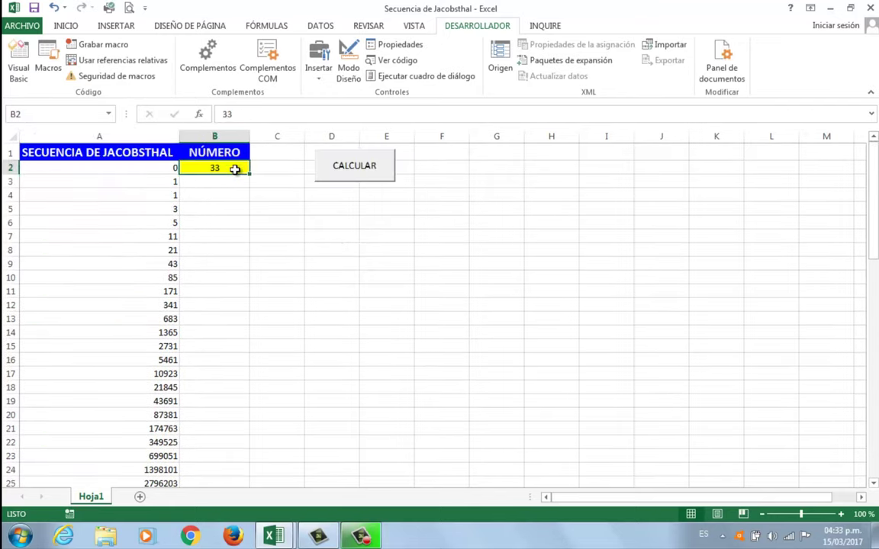
text(35)
key(Return)
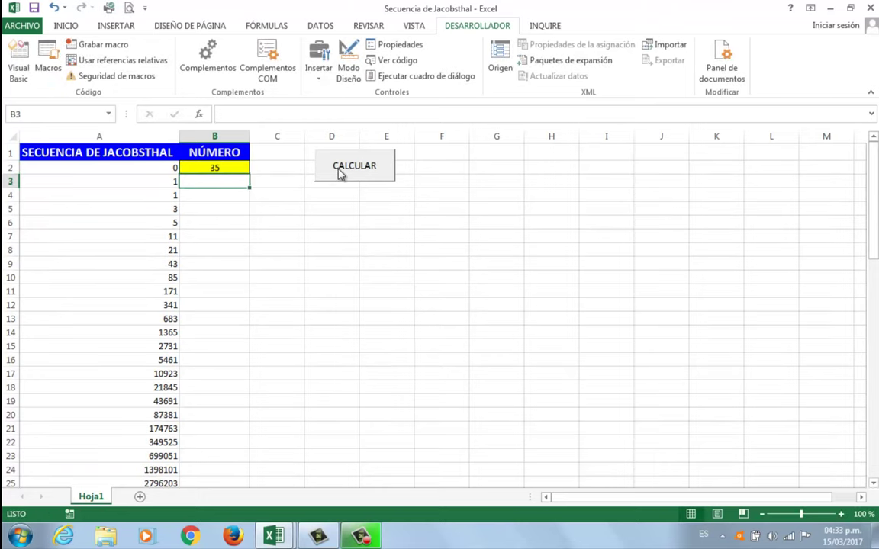
click(354, 166)
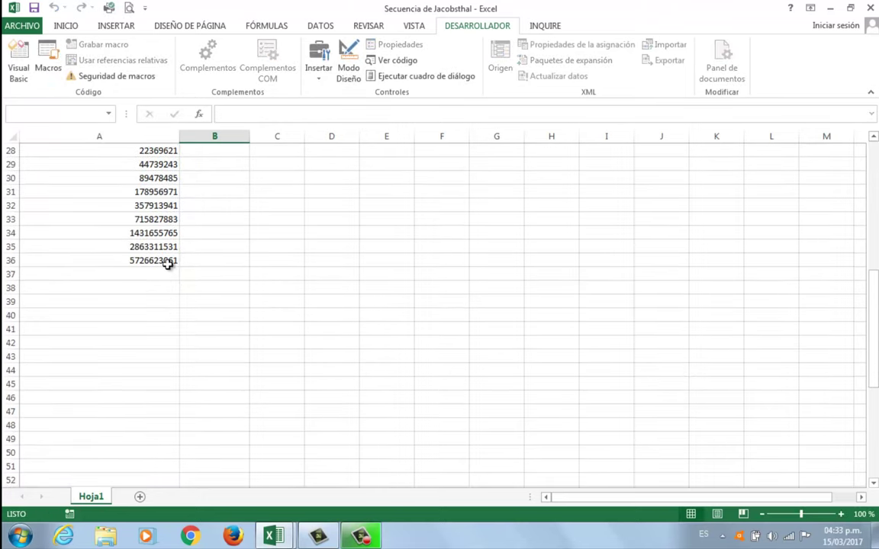
scroll(373, 283, up, 3)
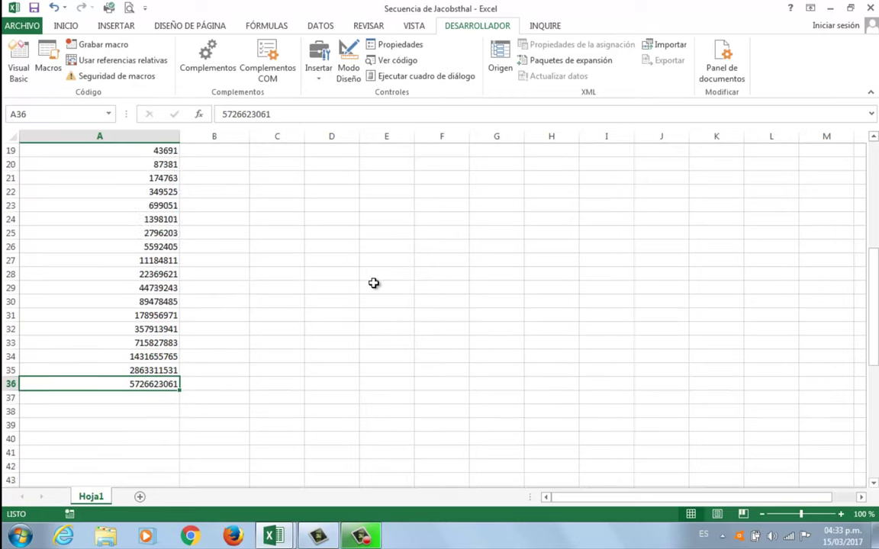
scroll(373, 283, up, 6)
click(221, 164)
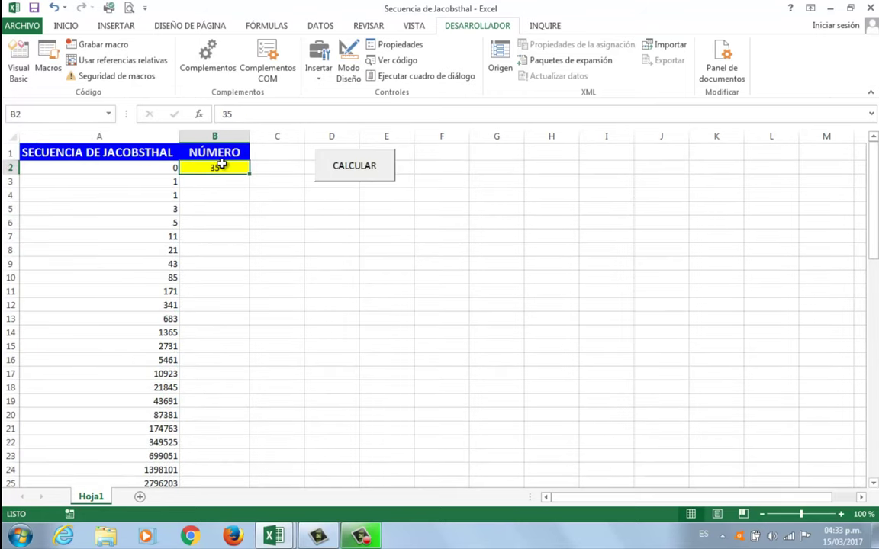
click(274, 155)
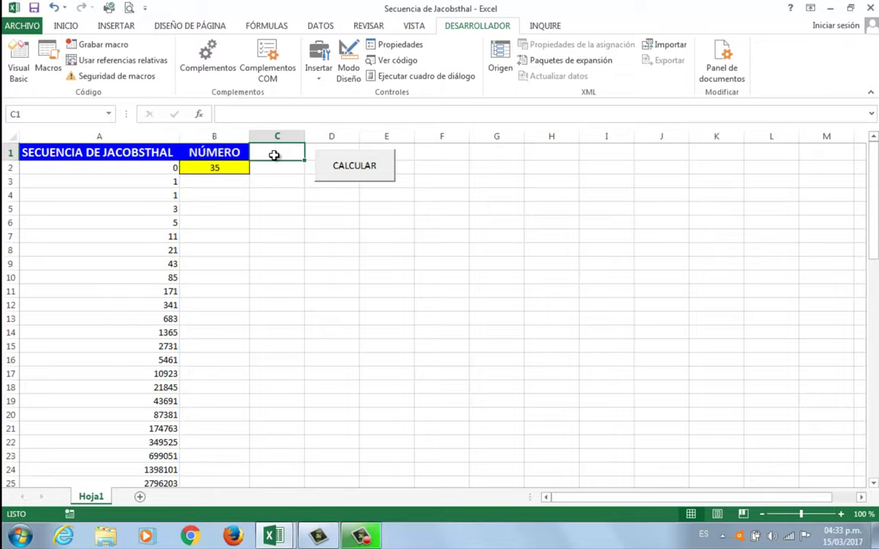